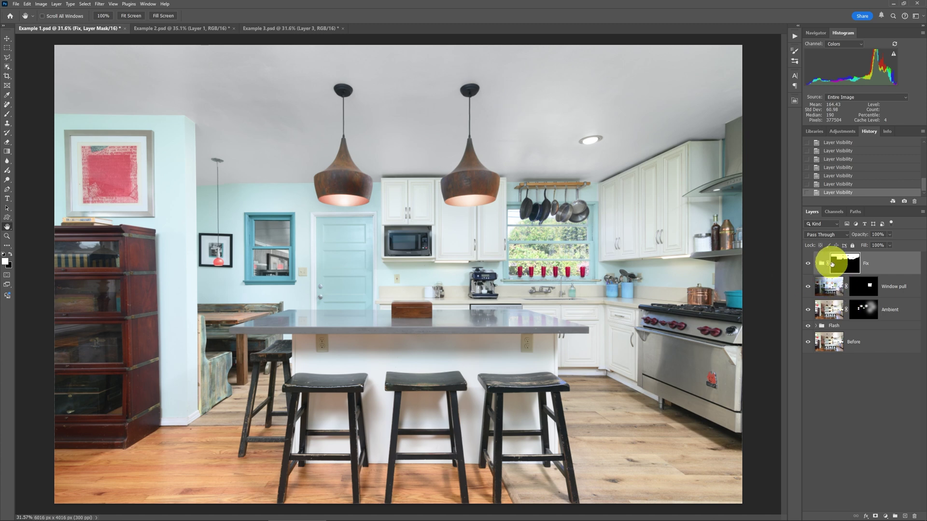
Step: Compare the kitchen photo with the Fix group hidden and shown, and isolate the Before layer
{"action": "left_click", "coordinate": [808, 265]}
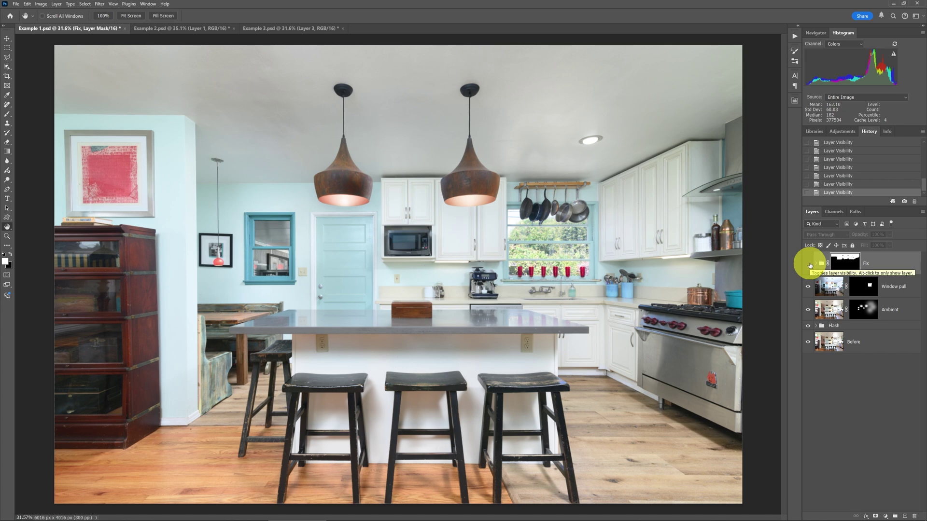
{"action": "left_click", "coordinate": [808, 263]}
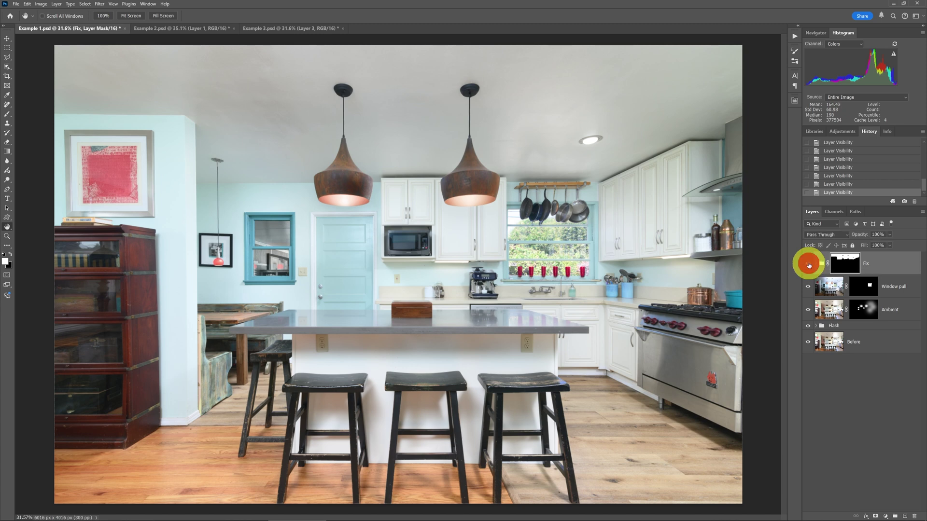
{"action": "left_click", "coordinate": [808, 344], "text": "alt"}
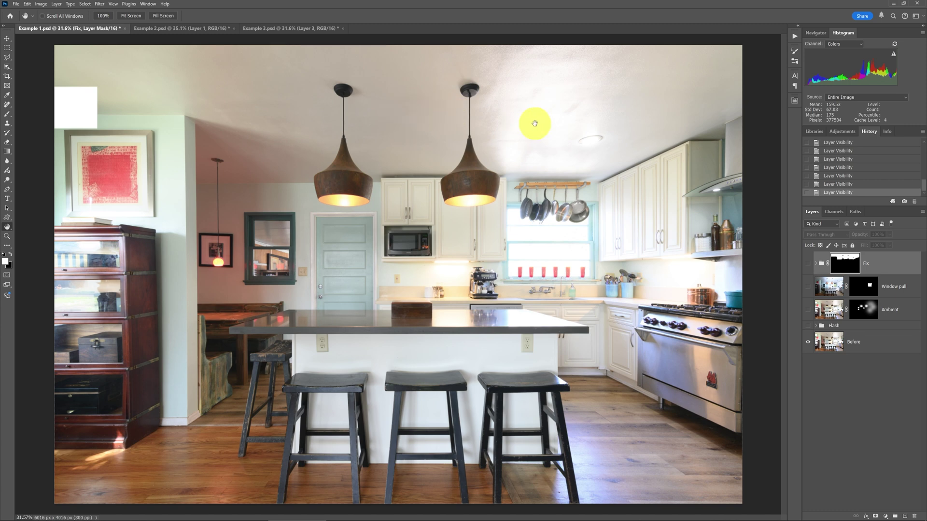
Step: Show the Flash group and review its exposures one by one from Z5A_0138.NEF upward, checking the middle layer with its mask off and on
{"action": "left_click", "coordinate": [809, 328]}
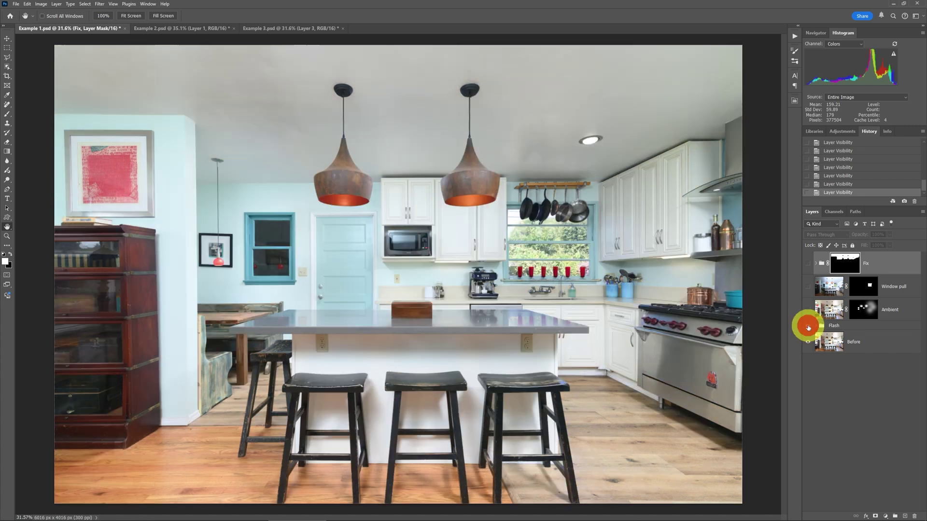
{"action": "left_click", "coordinate": [816, 326]}
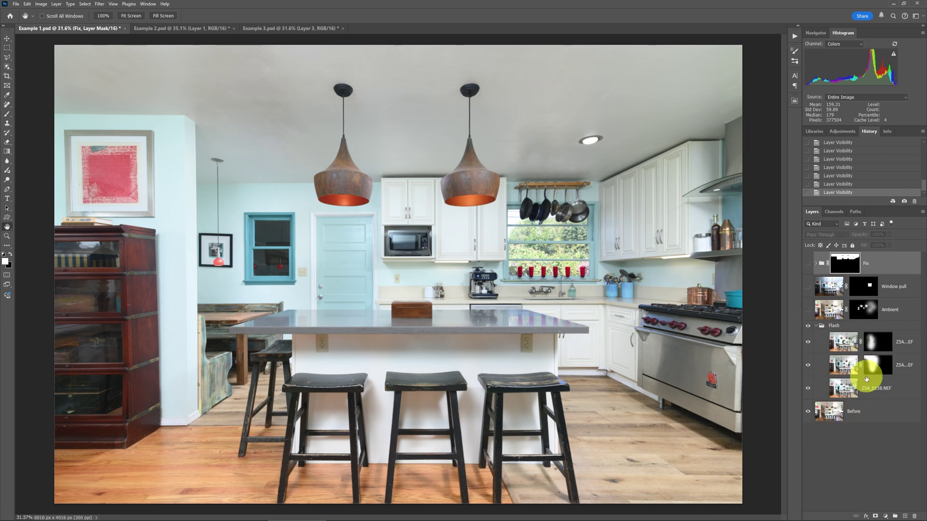
{"action": "left_click", "coordinate": [808, 388], "text": "alt"}
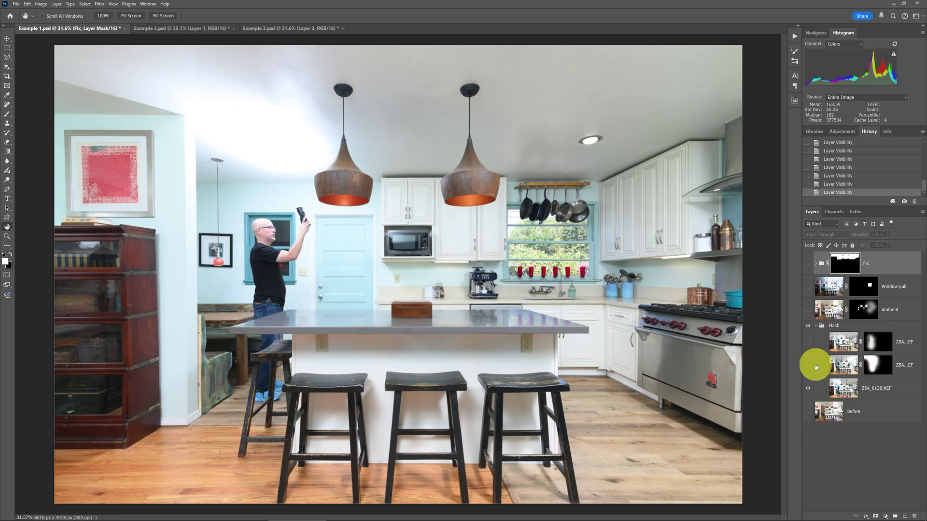
{"action": "left_click", "coordinate": [808, 365]}
{"action": "left_click", "coordinate": [873, 366], "text": "shift"}
{"action": "left_click", "coordinate": [873, 366], "text": "shift"}
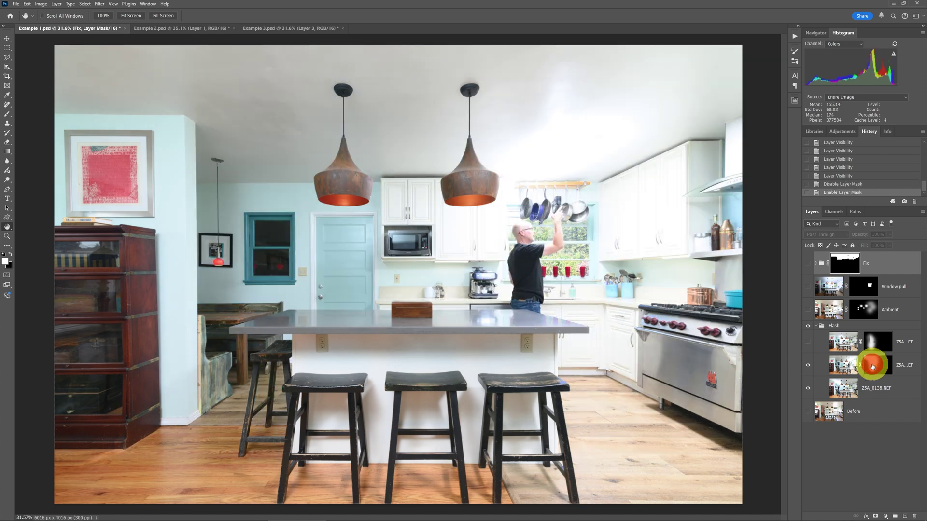
{"action": "left_click", "coordinate": [808, 341]}
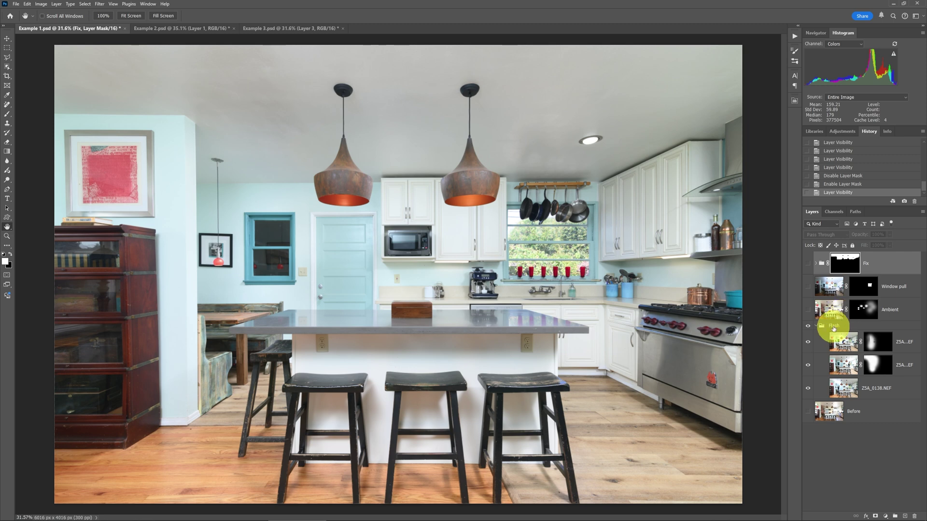
{"action": "left_click", "coordinate": [816, 327]}
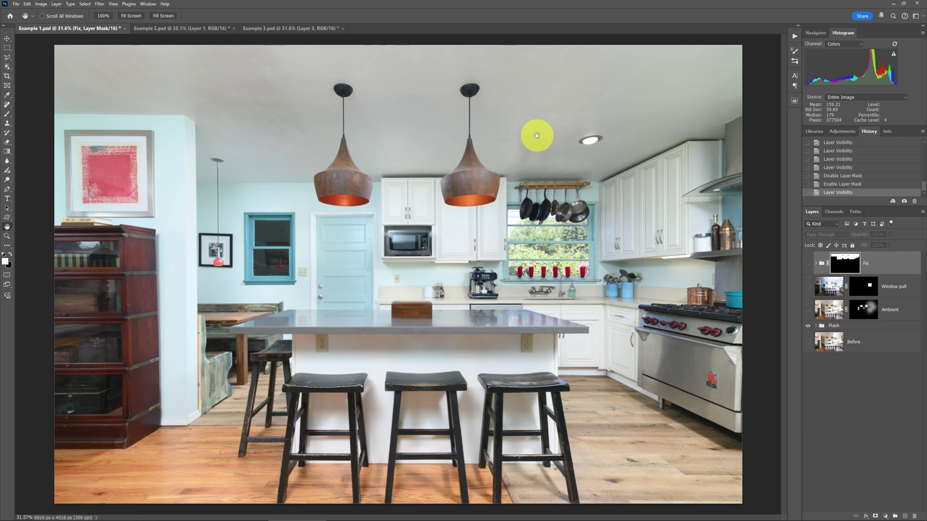
Step: Turn on the Before and Ambient layers, comparing the image with each of them hidden and shown
{"action": "left_click", "coordinate": [809, 343]}
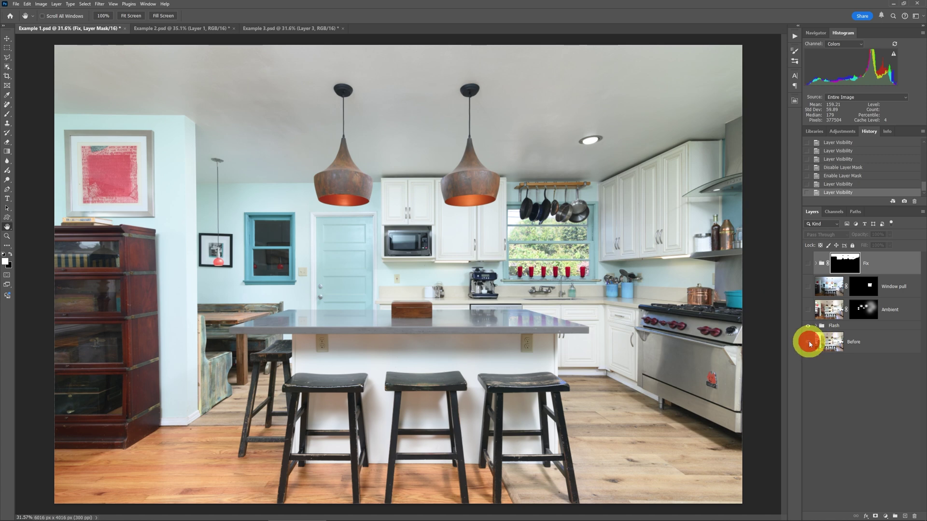
{"action": "left_click", "coordinate": [809, 343]}
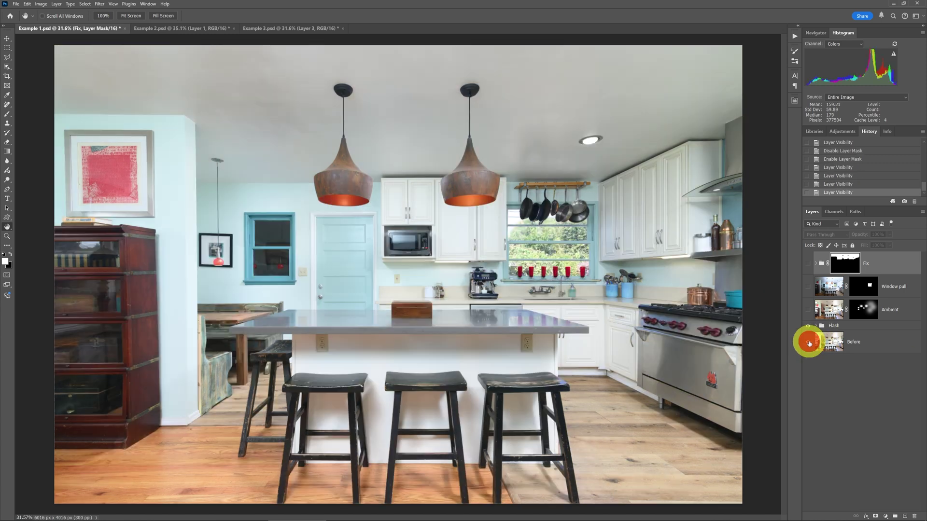
{"action": "left_click", "coordinate": [809, 343]}
{"action": "left_click", "coordinate": [809, 343]}
{"action": "left_click", "coordinate": [808, 310]}
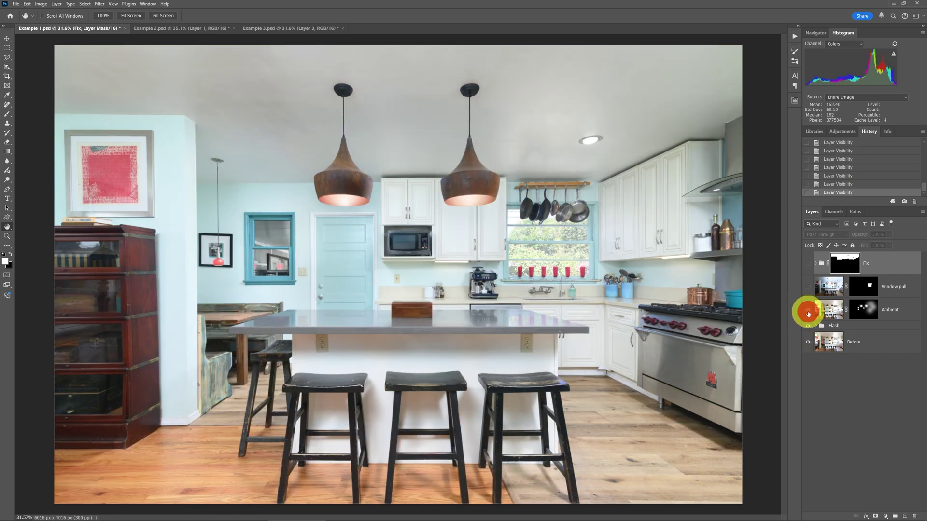
{"action": "left_click", "coordinate": [808, 312]}
{"action": "left_click", "coordinate": [808, 312]}
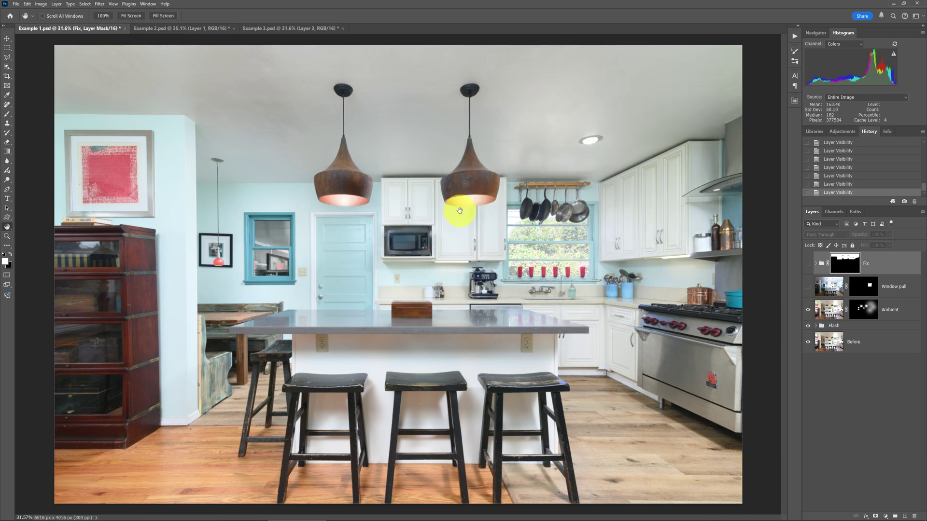
Step: Show the Window pull layer and the Fix group, and expand Fix to examine its adjustment layers
{"action": "left_click", "coordinate": [807, 287]}
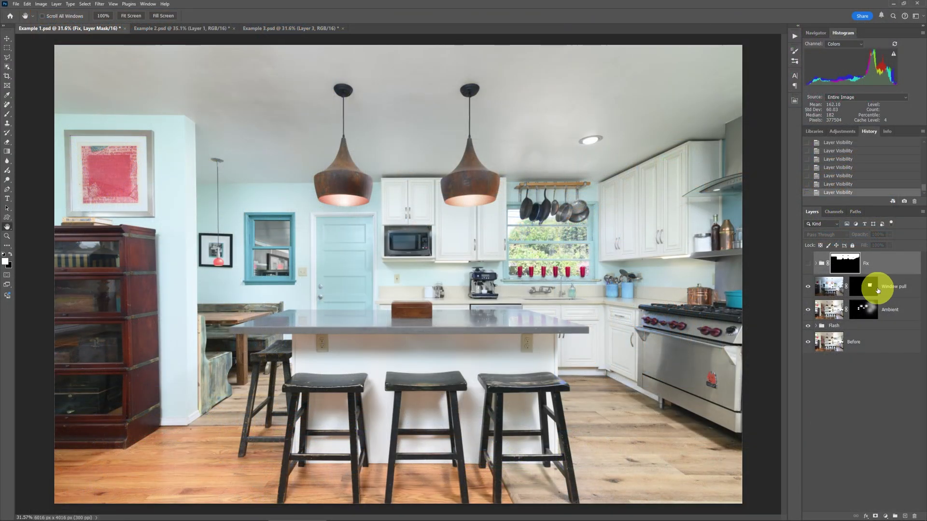
{"action": "left_click", "coordinate": [807, 265]}
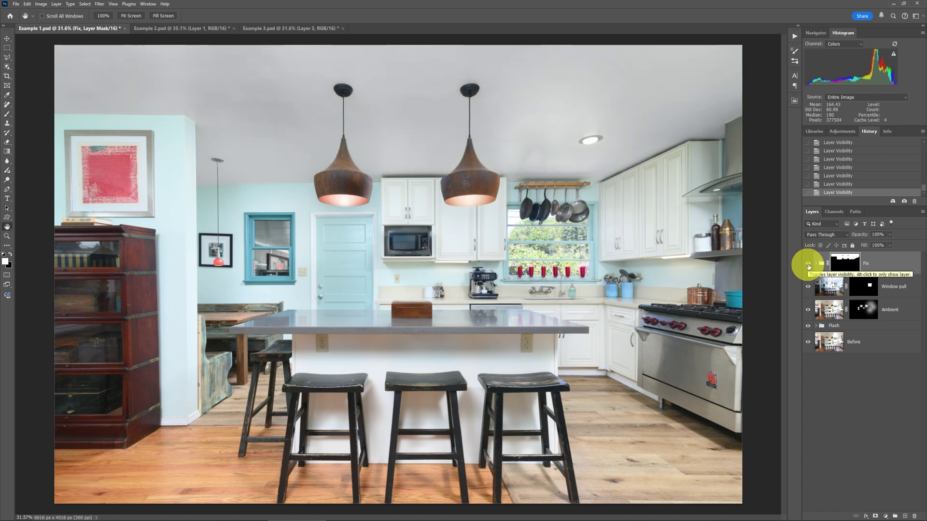
{"action": "left_click", "coordinate": [816, 263]}
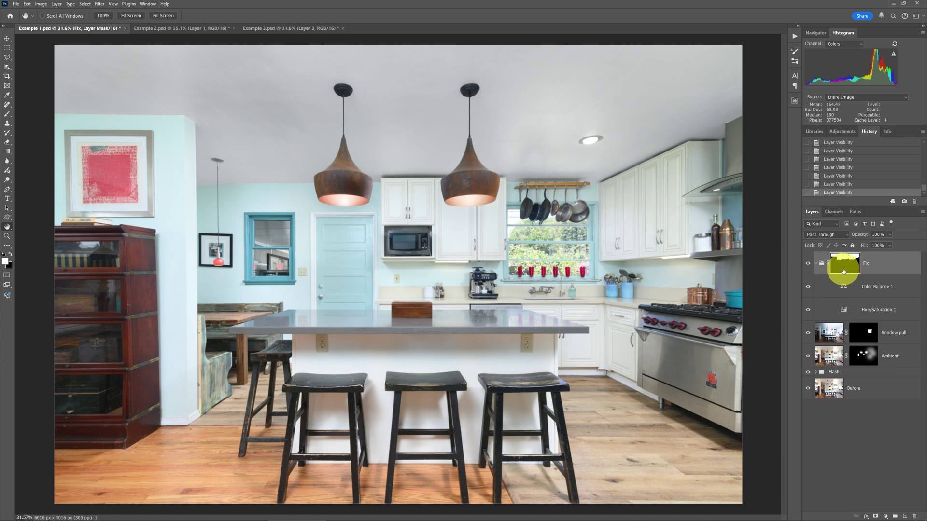
{"action": "left_click", "coordinate": [885, 289]}
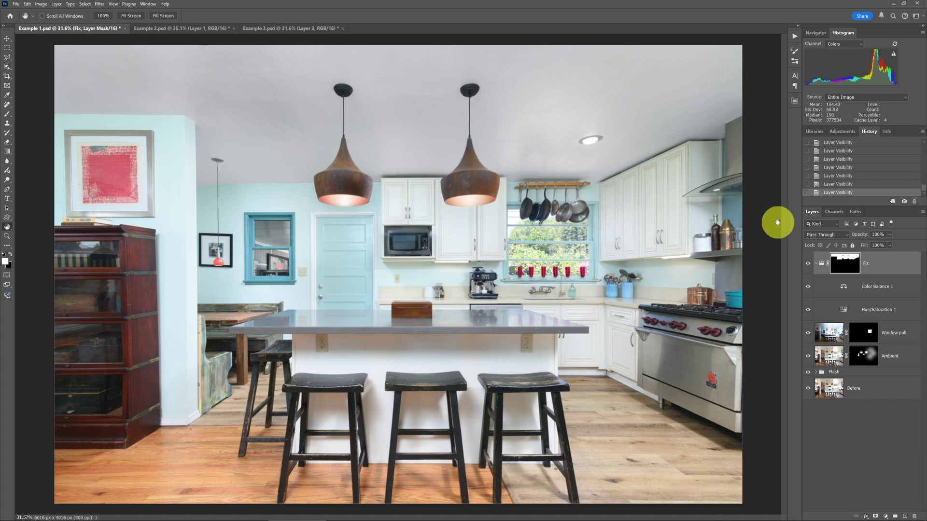
Step: Hide and collapse the Fix group, and make Window pull the active layer
{"action": "left_click", "coordinate": [807, 264]}
{"action": "left_click", "coordinate": [817, 263]}
{"action": "left_click", "coordinate": [816, 263]}
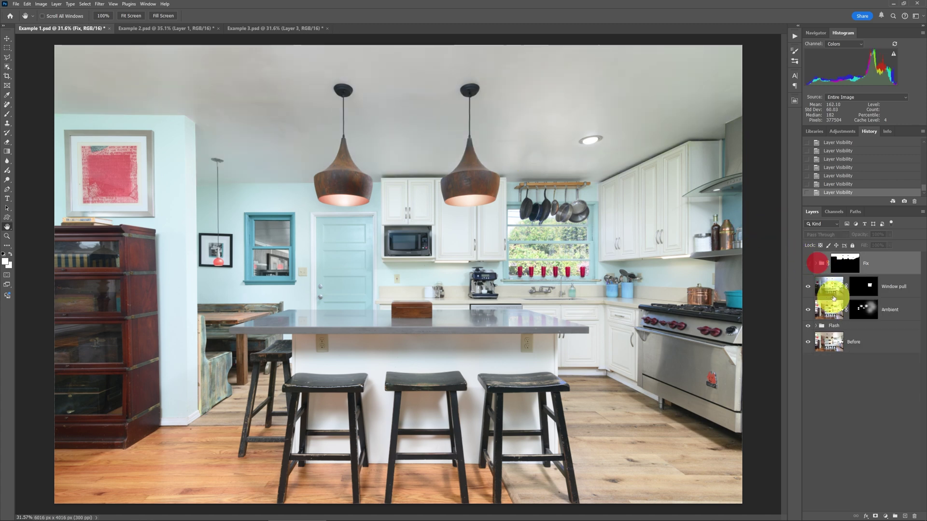
{"action": "left_click", "coordinate": [828, 286]}
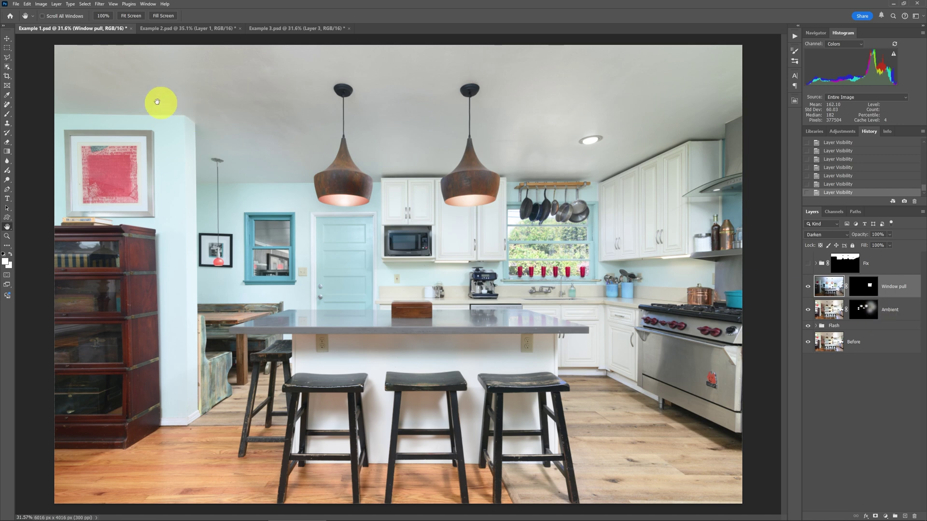
{"action": "left_click", "coordinate": [8, 58]}
{"action": "left_click", "coordinate": [42, 42]}
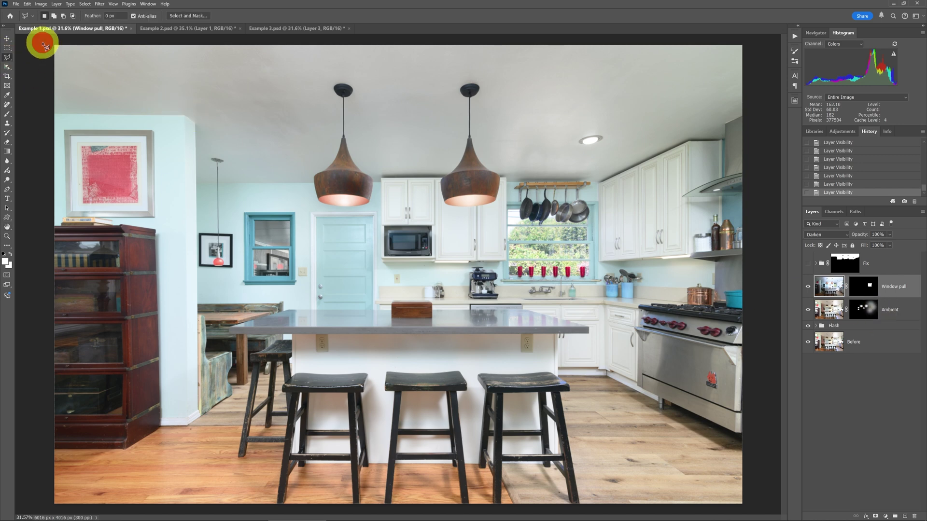
{"action": "left_click", "coordinate": [52, 112]}
{"action": "left_click", "coordinate": [184, 115]}
{"action": "left_click", "coordinate": [192, 122]}
{"action": "left_click", "coordinate": [197, 183]}
{"action": "left_click", "coordinate": [312, 183]}
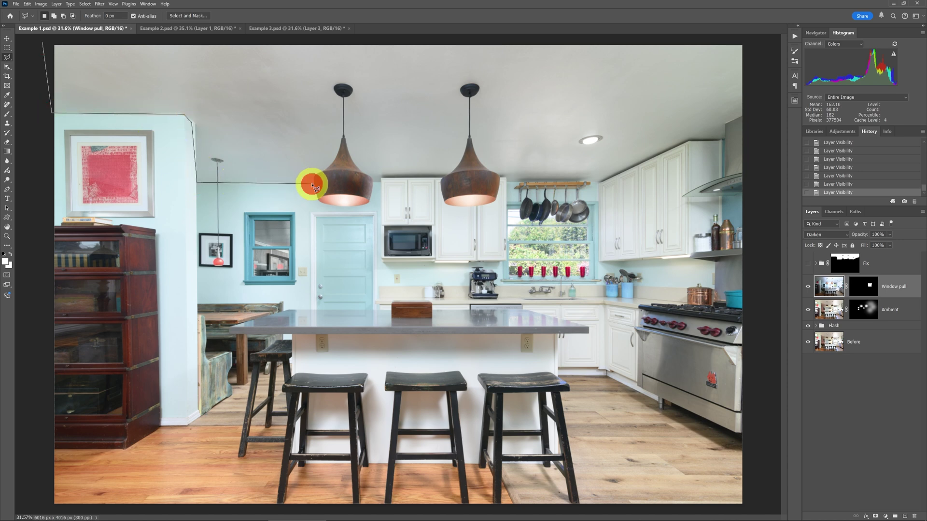
{"action": "key", "text": "Escape"}
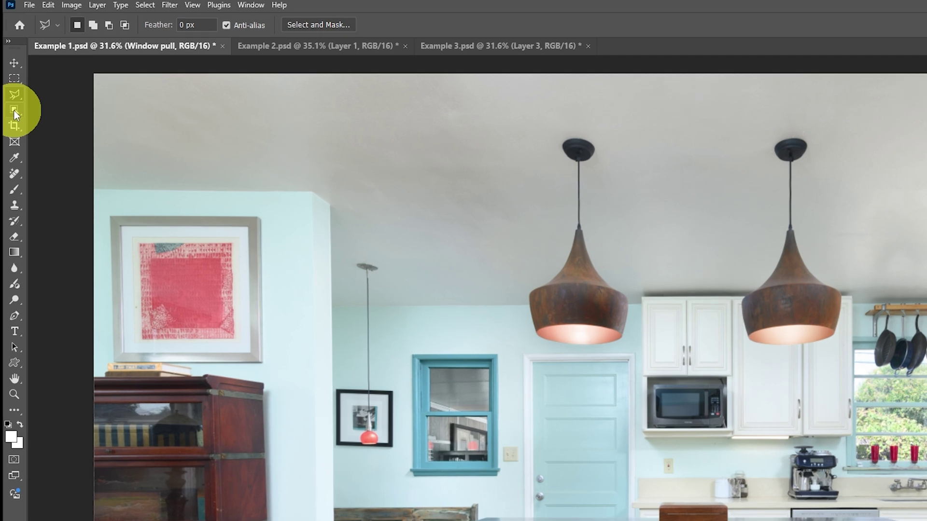
Step: Select the ceiling with the Object Selection tool in Lasso mode
{"action": "left_click", "coordinate": [14, 110]}
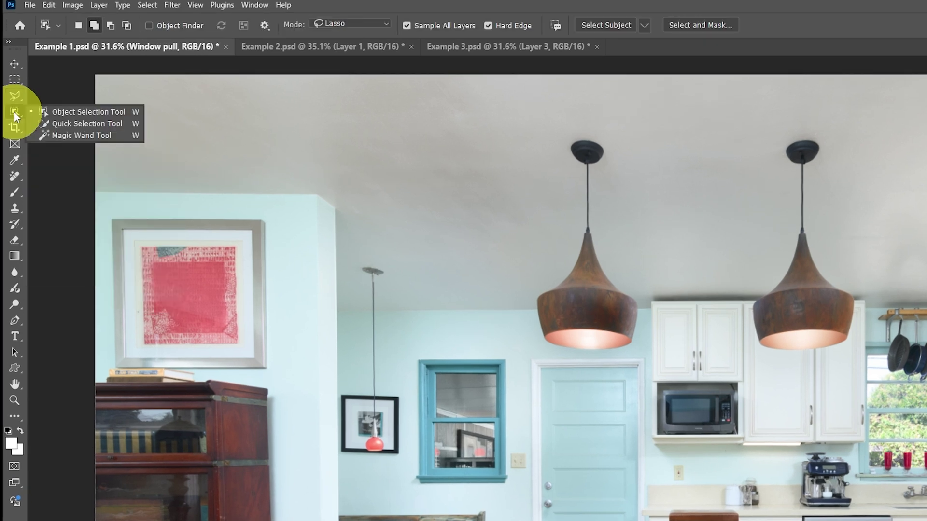
{"action": "left_click", "coordinate": [67, 114]}
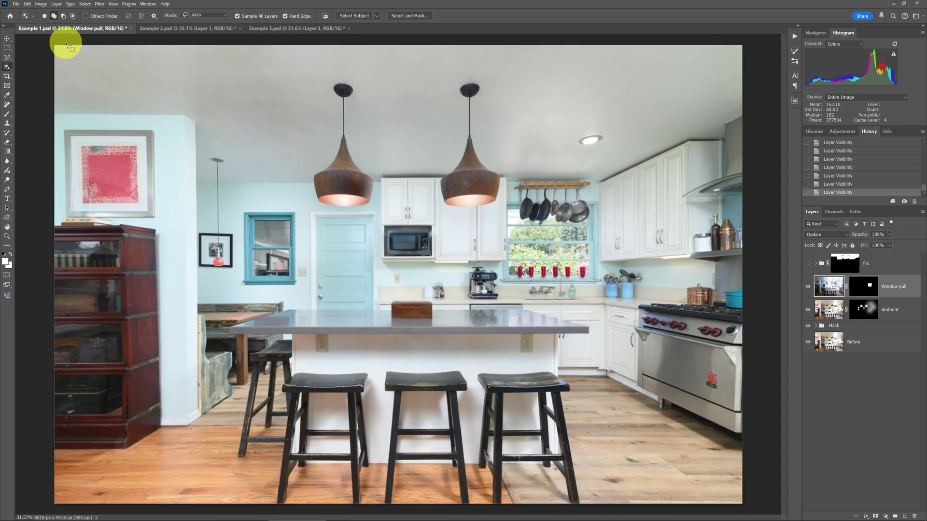
{"action": "left_click", "coordinate": [56, 45]}
{"action": "mouse_move", "coordinate": [55, 44]}
{"action": "left_mouse_down"}
{"action": "mouse_move", "coordinate": [37, 89]}
{"action": "mouse_move", "coordinate": [48, 111]}
{"action": "mouse_move", "coordinate": [179, 129]}
{"action": "mouse_move", "coordinate": [192, 136]}
{"action": "mouse_move", "coordinate": [205, 179]}
{"action": "mouse_move", "coordinate": [238, 189]}
{"action": "mouse_move", "coordinate": [295, 184]}
{"action": "mouse_move", "coordinate": [340, 148]}
{"action": "mouse_move", "coordinate": [363, 164]}
{"action": "mouse_move", "coordinate": [420, 178]}
{"action": "mouse_move", "coordinate": [466, 154]}
{"action": "mouse_move", "coordinate": [505, 171]}
{"action": "mouse_move", "coordinate": [586, 181]}
{"action": "mouse_move", "coordinate": [642, 155]}
{"action": "mouse_move", "coordinate": [737, 133]}
{"action": "mouse_move", "coordinate": [754, 109]}
{"action": "mouse_move", "coordinate": [747, 37]}
{"action": "mouse_move", "coordinate": [60, 55]}
{"action": "mouse_move", "coordinate": [44, 92]}
{"action": "left_mouse_up"}
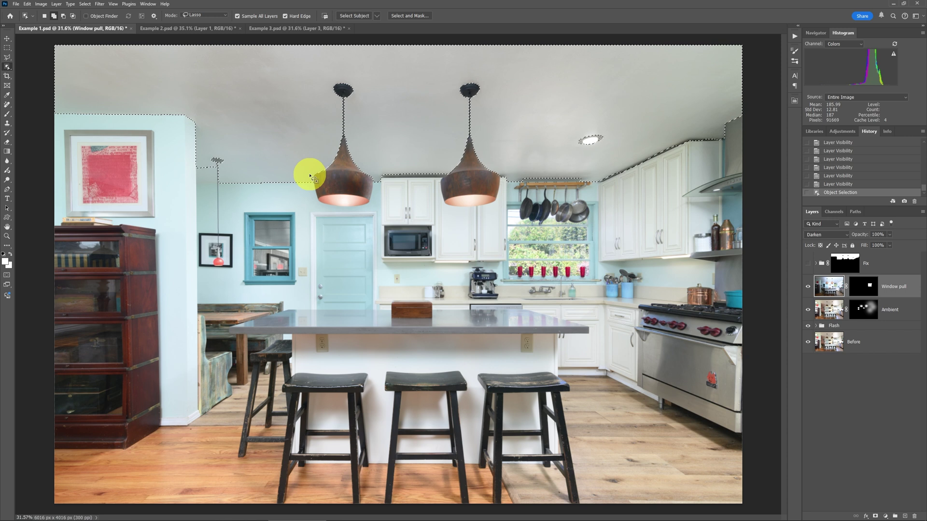
Step: Feather the ceiling selection and add a masked Hue/Saturation layer with saturation -64, comparing its effect with the Fix group's
{"action": "key", "text": "F2"}
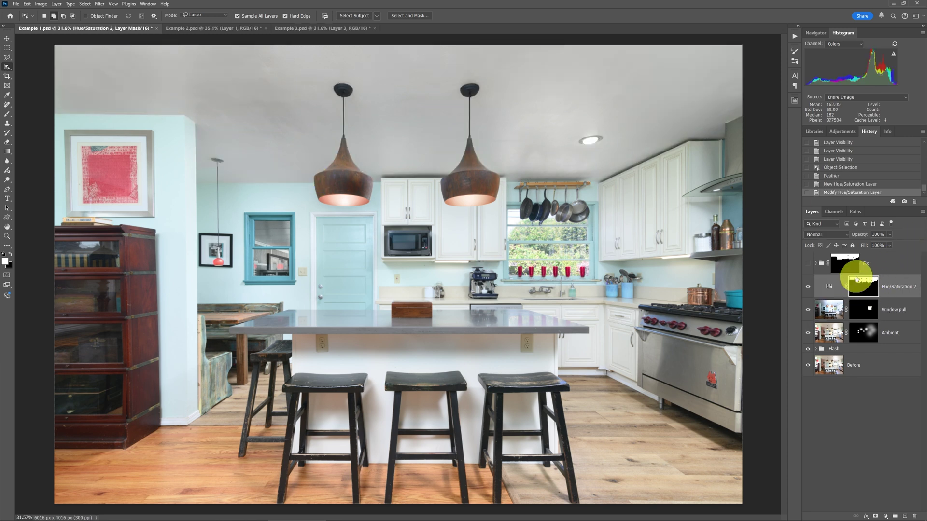
{"action": "left_click", "coordinate": [809, 288]}
{"action": "left_click", "coordinate": [808, 288]}
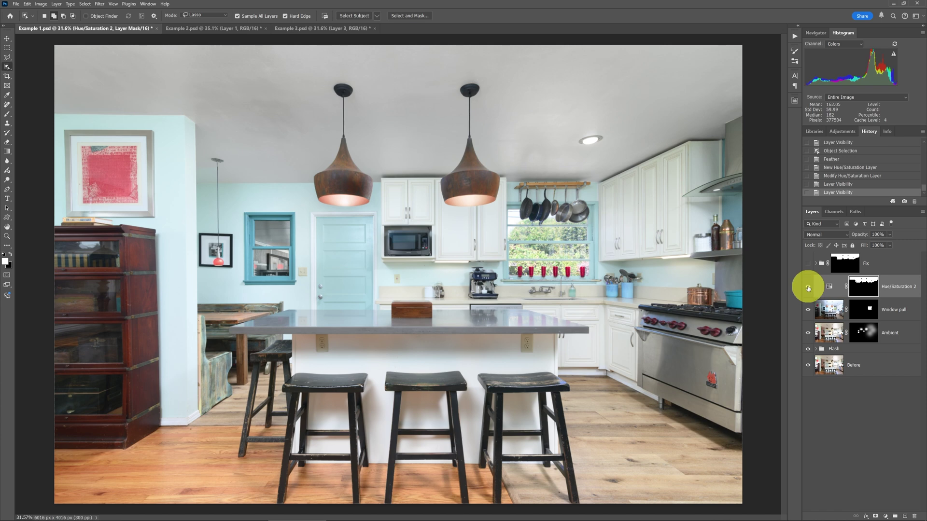
{"action": "left_click", "coordinate": [809, 287]}
{"action": "left_click", "coordinate": [807, 263]}
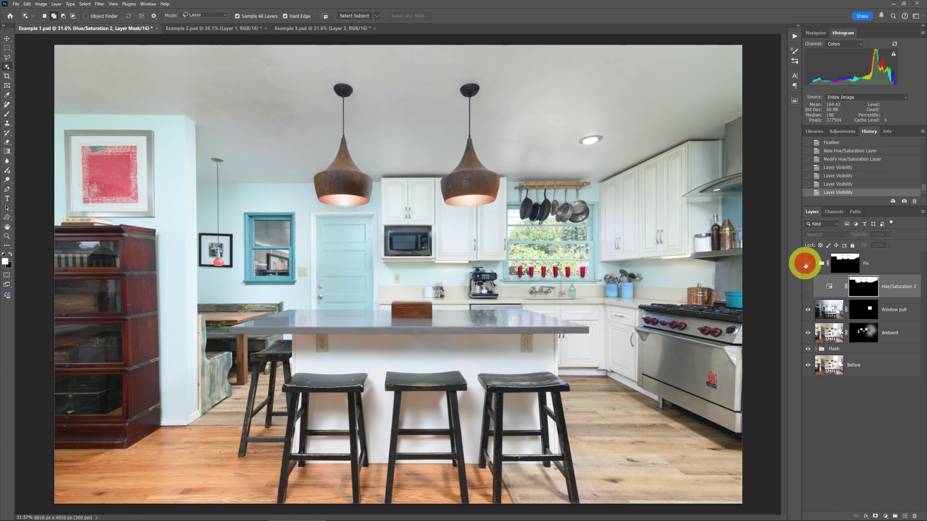
{"action": "left_click", "coordinate": [806, 263]}
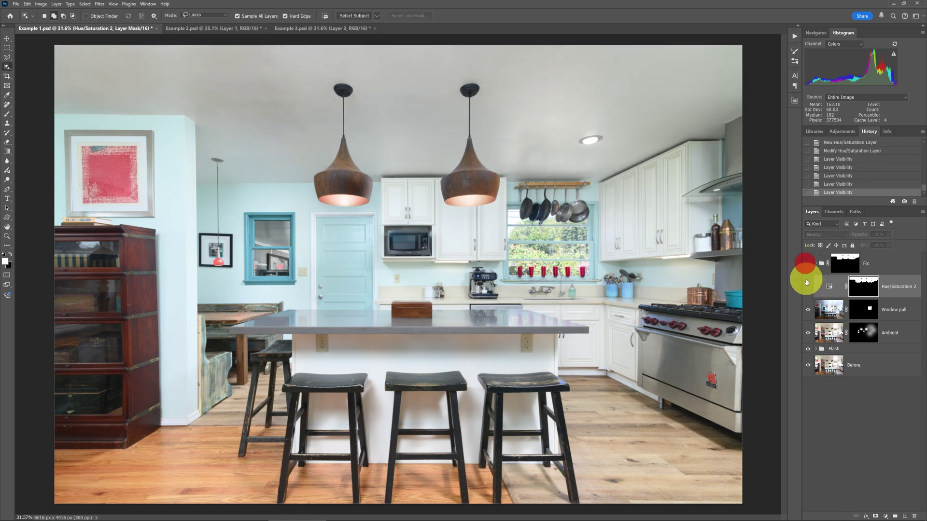
{"action": "left_click", "coordinate": [808, 287]}
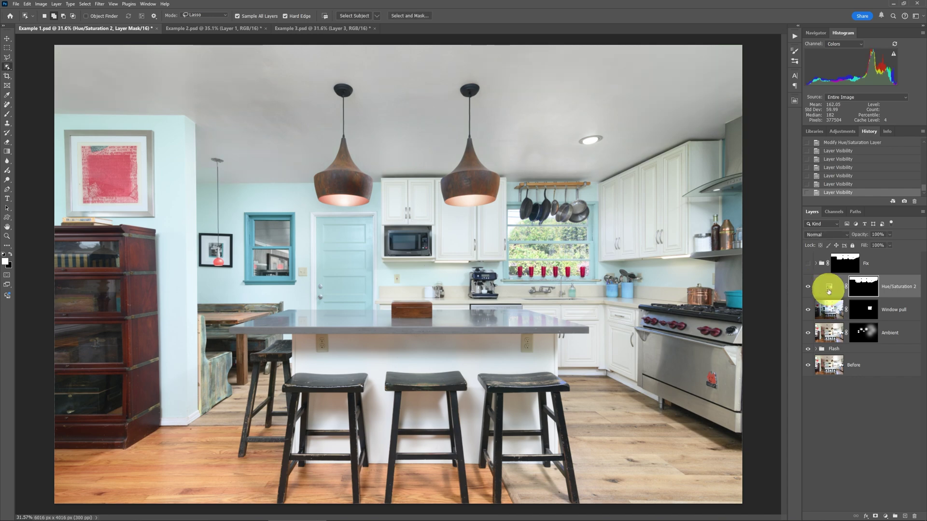
Step: Set the ceiling's Hue/Saturation layer to saturation -78 and lightness +13, and compare the image with the layer off and on
{"action": "double_click", "coordinate": [829, 289]}
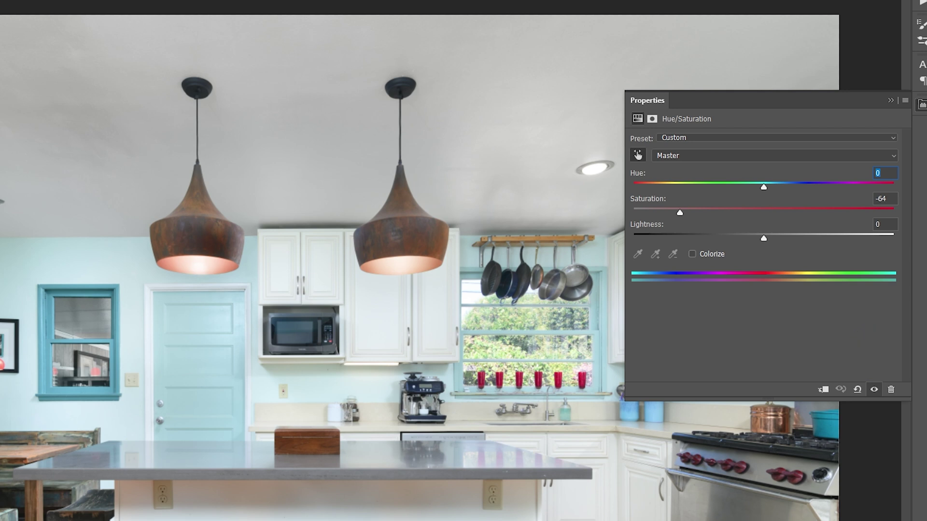
{"action": "left_click_drag", "start_coordinate": [685, 215], "coordinate": [661, 208]}
{"action": "left_click_drag", "start_coordinate": [766, 240], "coordinate": [781, 239]}
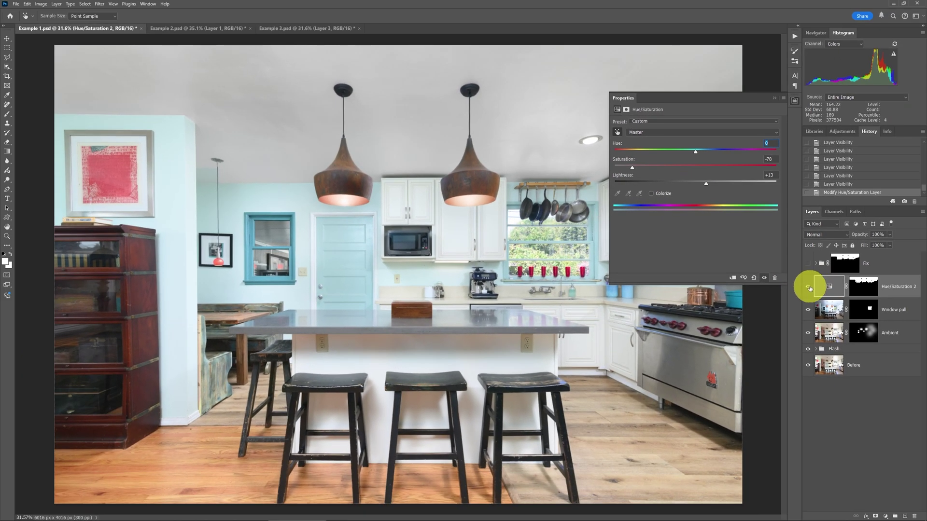
{"action": "left_click", "coordinate": [808, 286]}
{"action": "left_click", "coordinate": [809, 288]}
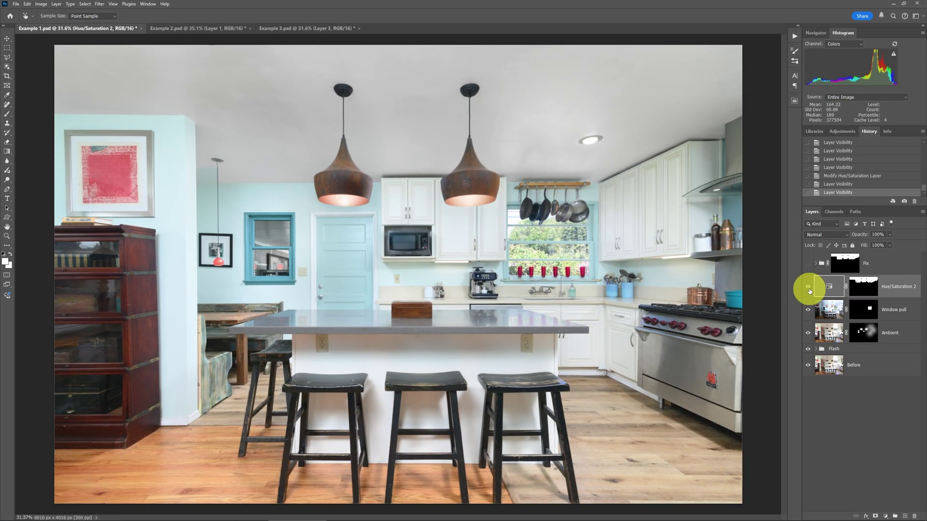
{"action": "left_click", "coordinate": [808, 288]}
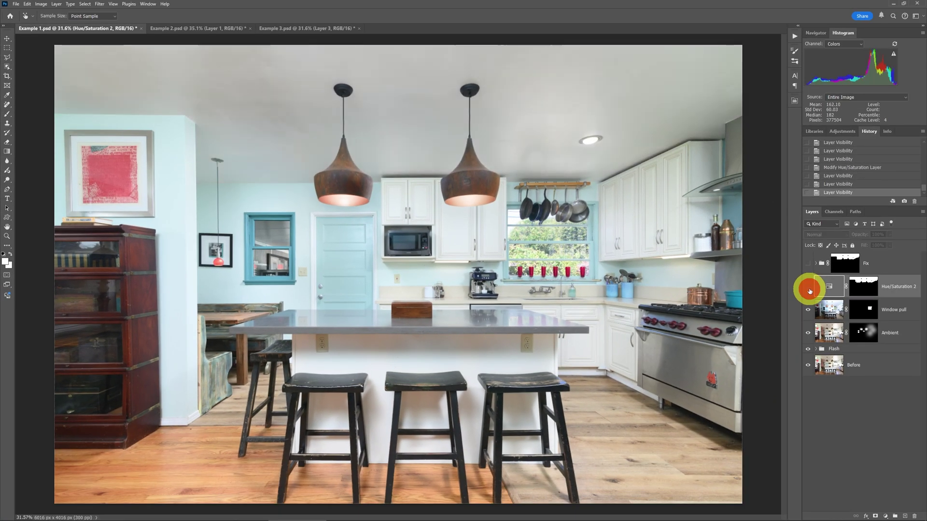
{"action": "left_click", "coordinate": [809, 289]}
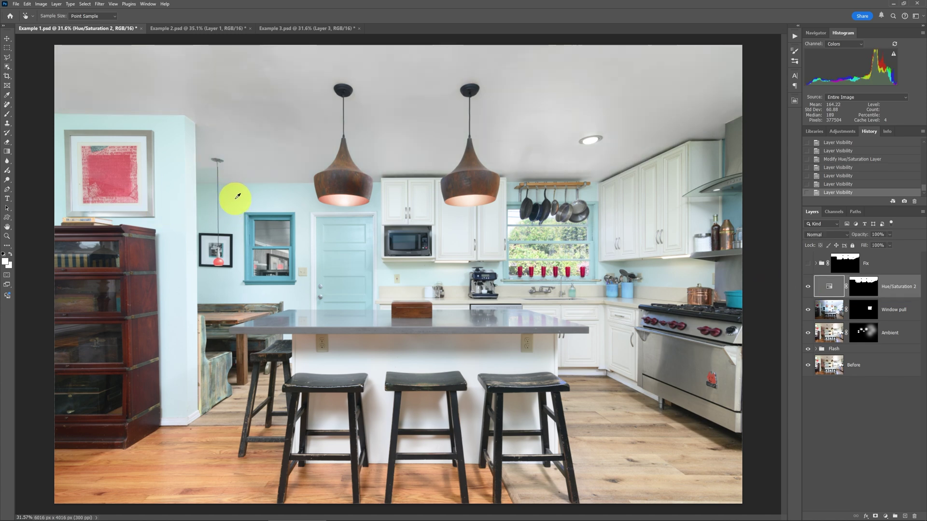
Step: Compare the image with the ceiling's Hue/Saturation layer off and on, and view its layer mask on its own
{"action": "left_click", "coordinate": [809, 290]}
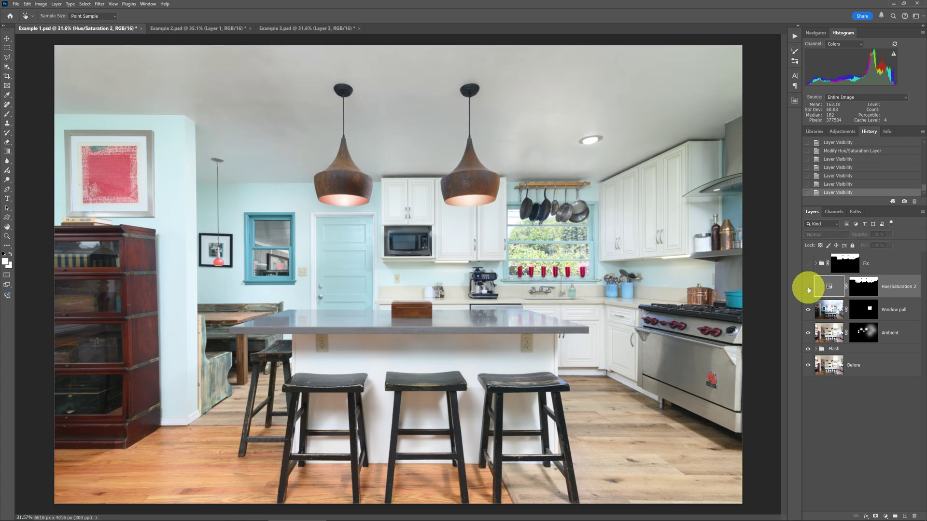
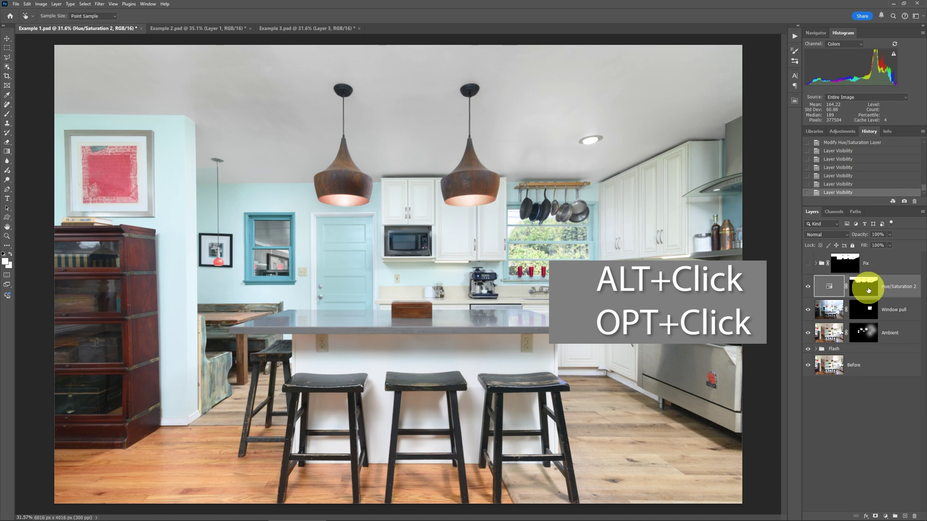
{"action": "left_click", "coordinate": [868, 290], "text": "alt"}
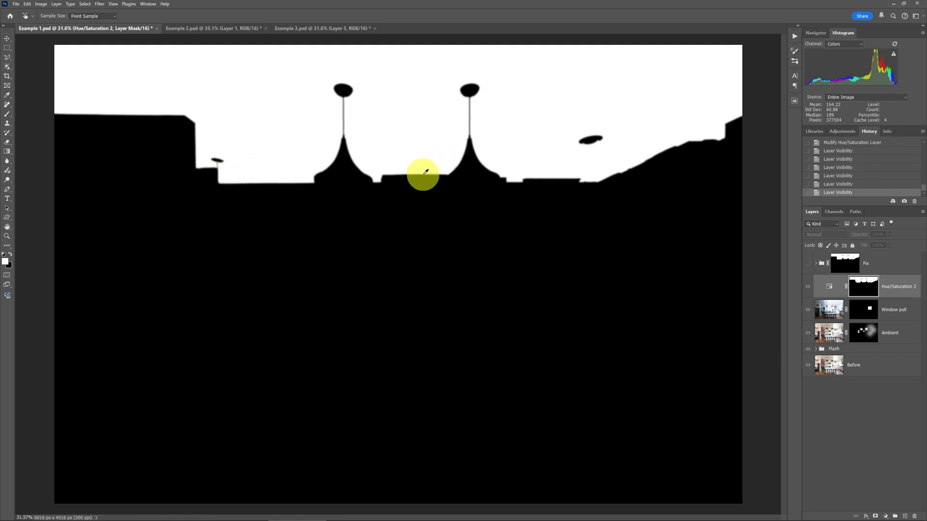
{"action": "left_click", "coordinate": [862, 290], "text": "alt"}
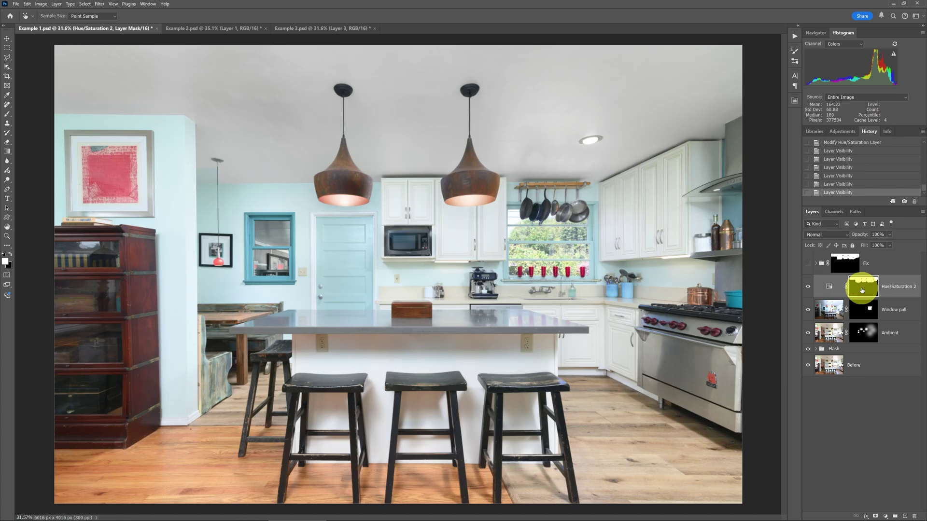
Step: Load the Hue/Saturation 2 mask as a selection, inspect its edge around the small pendant light, and deselect
{"action": "left_click", "coordinate": [862, 290], "text": "ctrl"}
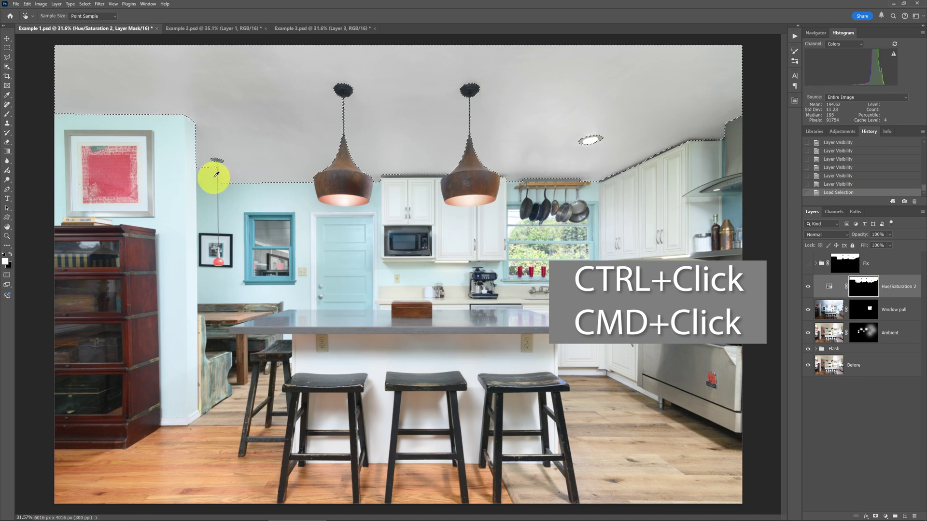
{"action": "key", "text": "z"}
{"action": "left_click_drag", "start_coordinate": [209, 176], "coordinate": [201, 176]}
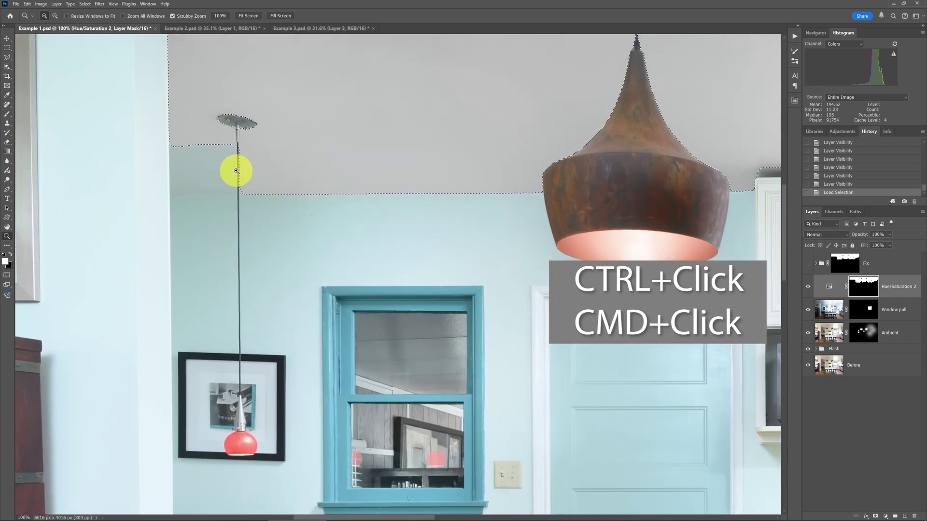
{"action": "left_click_drag", "start_coordinate": [289, 161], "coordinate": [347, 156]}
{"action": "left_click", "coordinate": [863, 286], "text": "ctrl"}
{"action": "left_click", "coordinate": [863, 286], "text": "ctrl"}
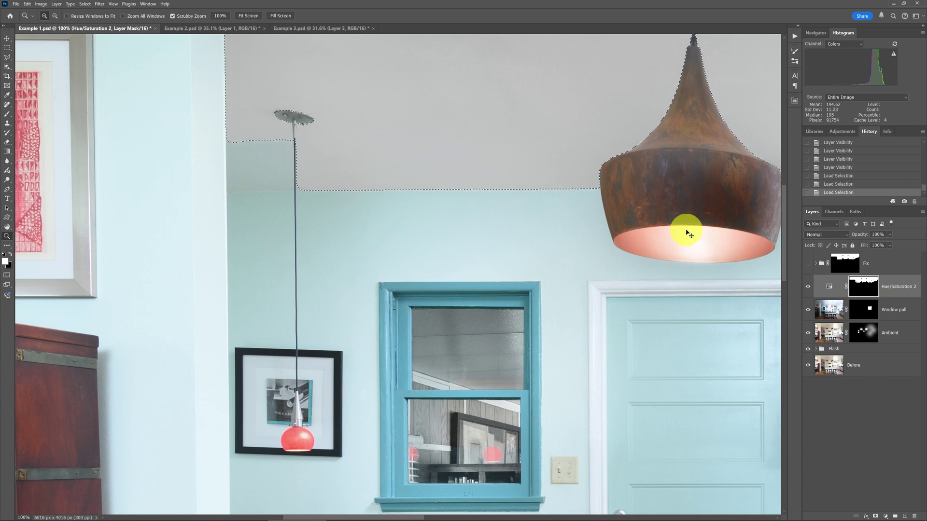
{"action": "key", "text": "ctrl+d"}
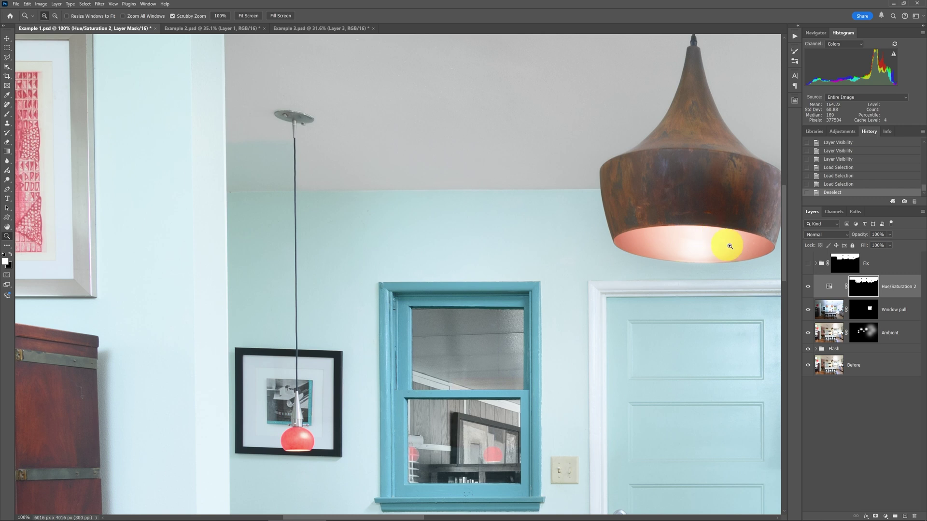
Step: Disable and re-enable the Hue/Saturation 2 layer mask to compare its effect, and briefly load the mask as a selection
{"action": "left_click", "coordinate": [866, 288], "text": "shift"}
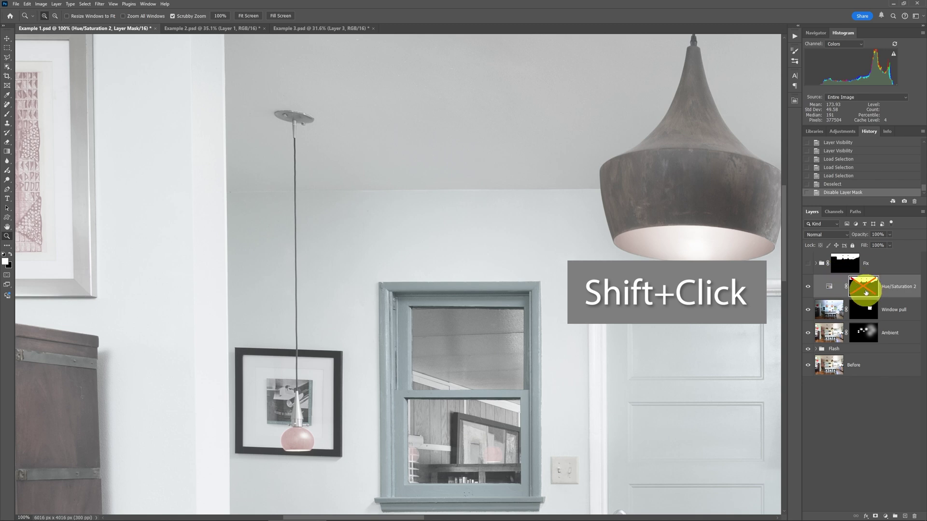
{"action": "left_click", "coordinate": [864, 288], "text": "shift"}
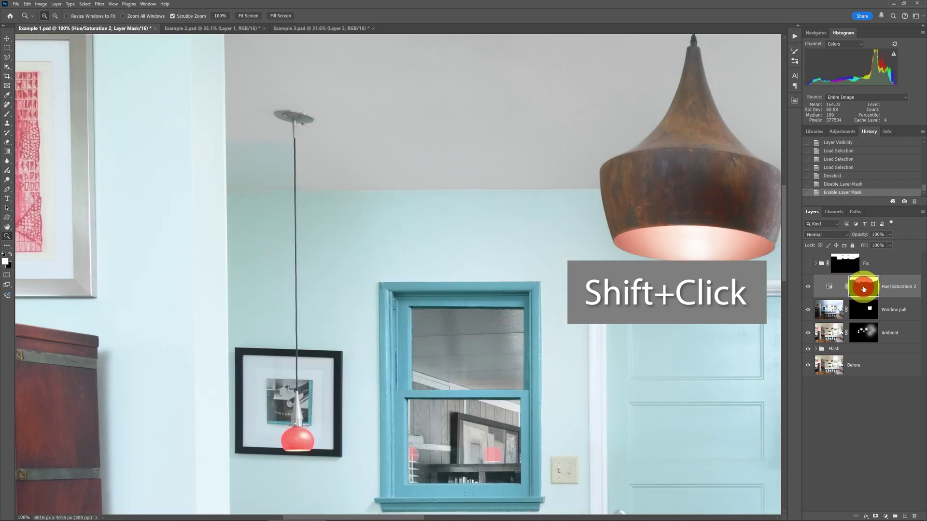
{"action": "key", "text": "ctrl+0"}
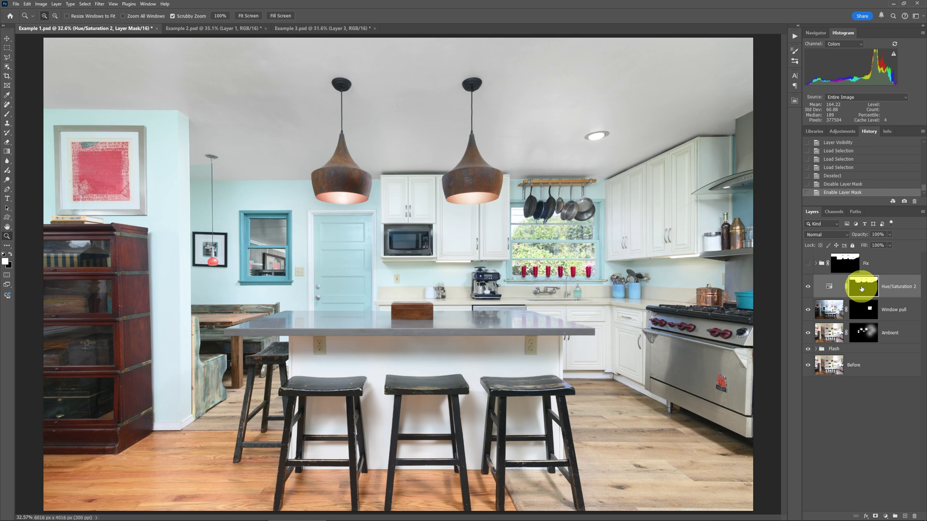
{"action": "left_click", "coordinate": [862, 289], "text": "ctrl"}
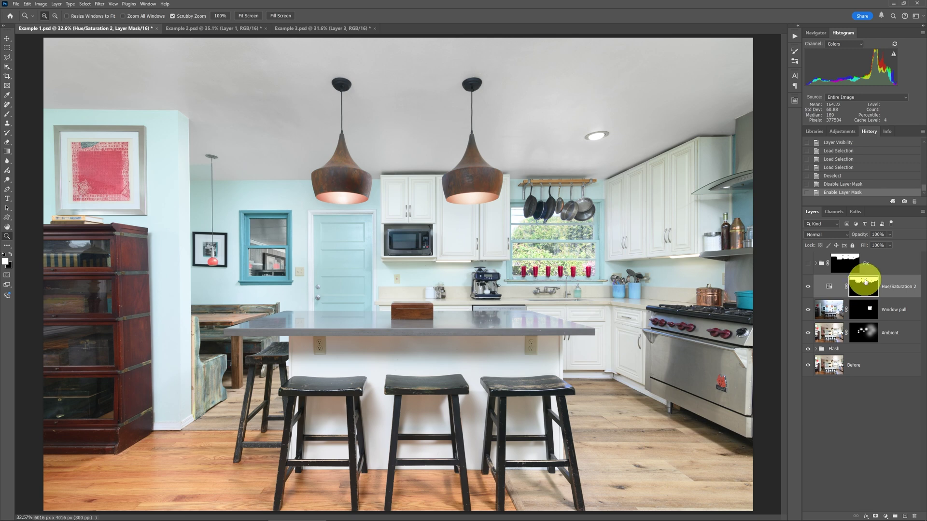
{"action": "key", "text": "ctrl+d"}
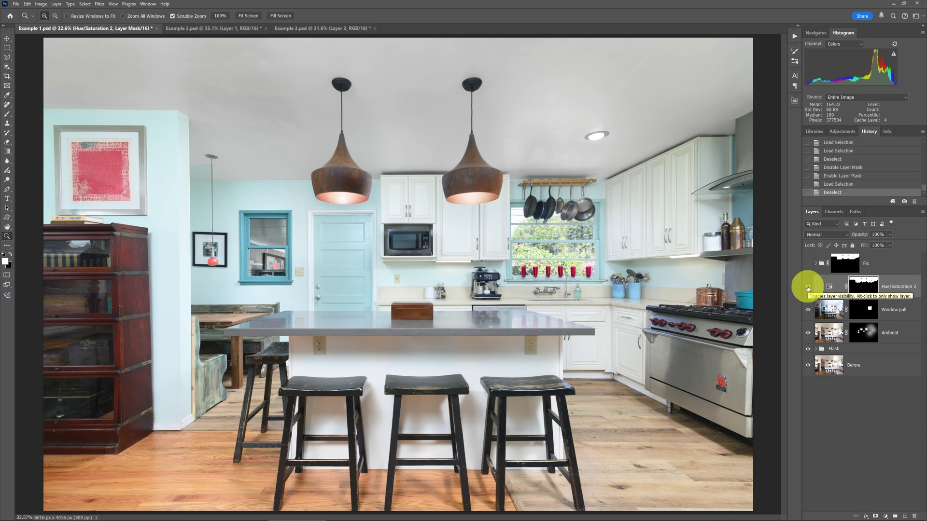
Step: Hide the Hue/Saturation 2 layer and, with Window pull active, select the ceiling again using the Object Selection tool in Lasso mode
{"action": "left_click", "coordinate": [807, 288]}
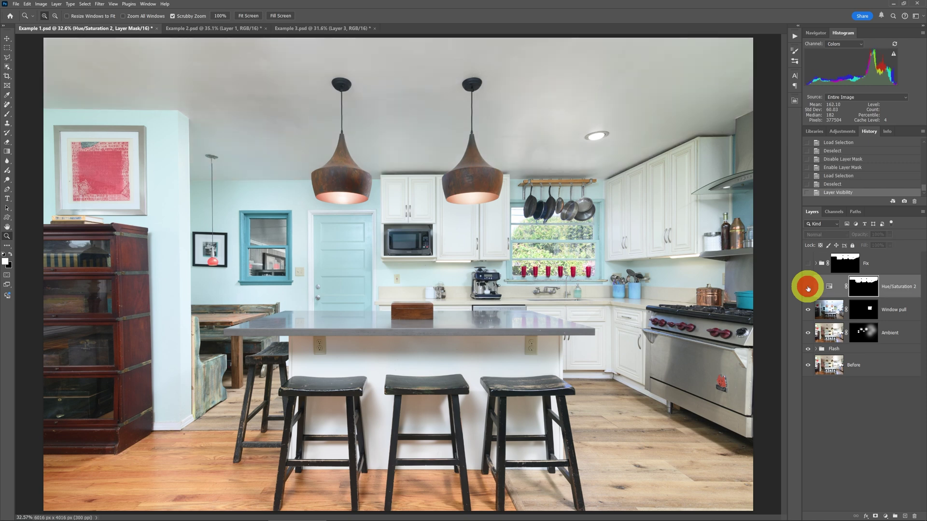
{"action": "left_click", "coordinate": [833, 308]}
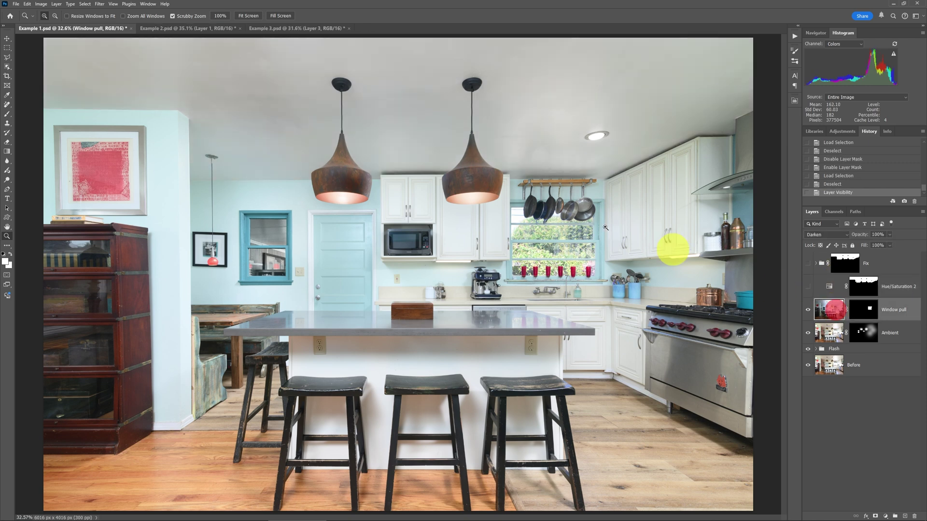
{"action": "left_click", "coordinate": [7, 67]}
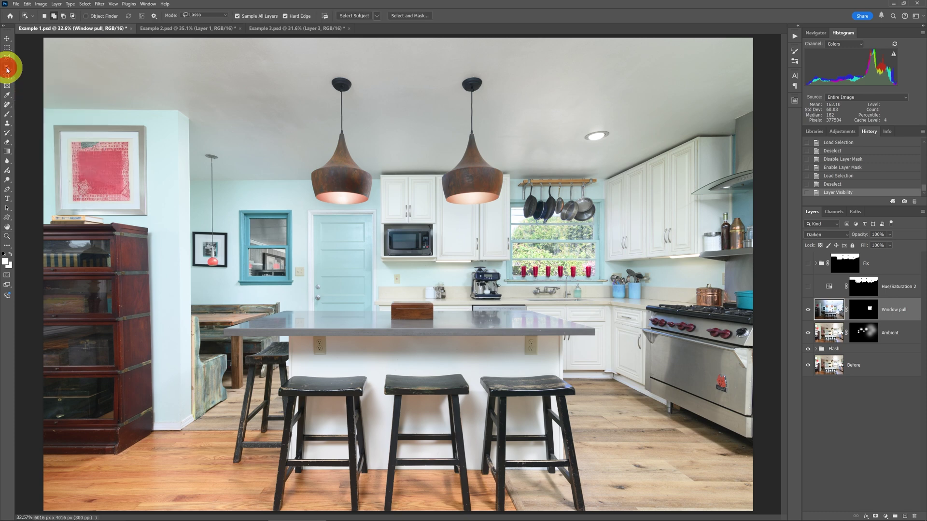
{"action": "mouse_move", "coordinate": [37, 37]}
{"action": "left_mouse_down"}
{"action": "mouse_move", "coordinate": [42, 100]}
{"action": "mouse_move", "coordinate": [67, 119]}
{"action": "mouse_move", "coordinate": [158, 126]}
{"action": "mouse_move", "coordinate": [202, 175]}
{"action": "mouse_move", "coordinate": [289, 194]}
{"action": "mouse_move", "coordinate": [311, 160]}
{"action": "mouse_move", "coordinate": [385, 156]}
{"action": "mouse_move", "coordinate": [394, 167]}
{"action": "mouse_move", "coordinate": [531, 175]}
{"action": "mouse_move", "coordinate": [623, 171]}
{"action": "mouse_move", "coordinate": [711, 146]}
{"action": "mouse_move", "coordinate": [753, 123]}
{"action": "mouse_move", "coordinate": [758, 59]}
{"action": "mouse_move", "coordinate": [676, 39]}
{"action": "mouse_move", "coordinate": [530, 29]}
{"action": "mouse_move", "coordinate": [10, 34]}
{"action": "mouse_move", "coordinate": [93, 129]}
{"action": "mouse_move", "coordinate": [99, 93]}
{"action": "left_mouse_up"}
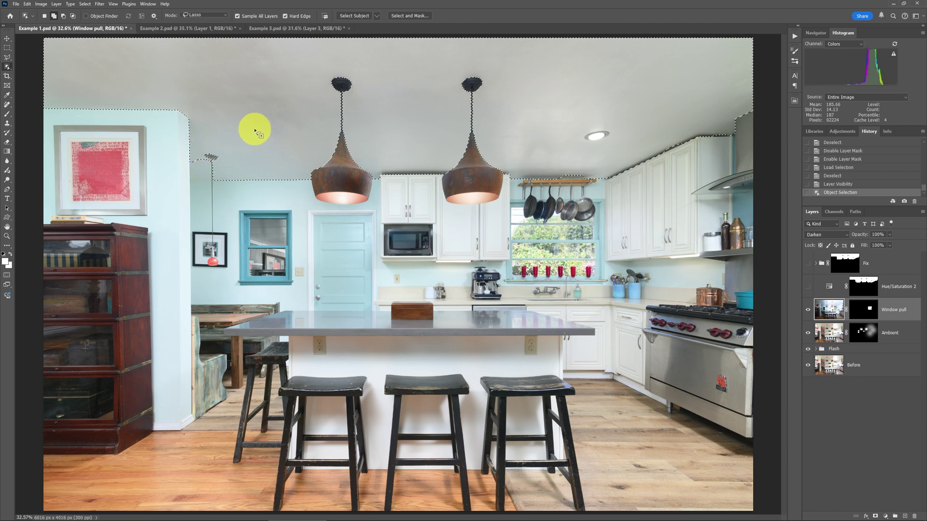
Step: Try a feathered, masked Hue/Saturation layer on the ceiling selection, and revert to the Object Selection history state
{"action": "key", "text": "F2"}
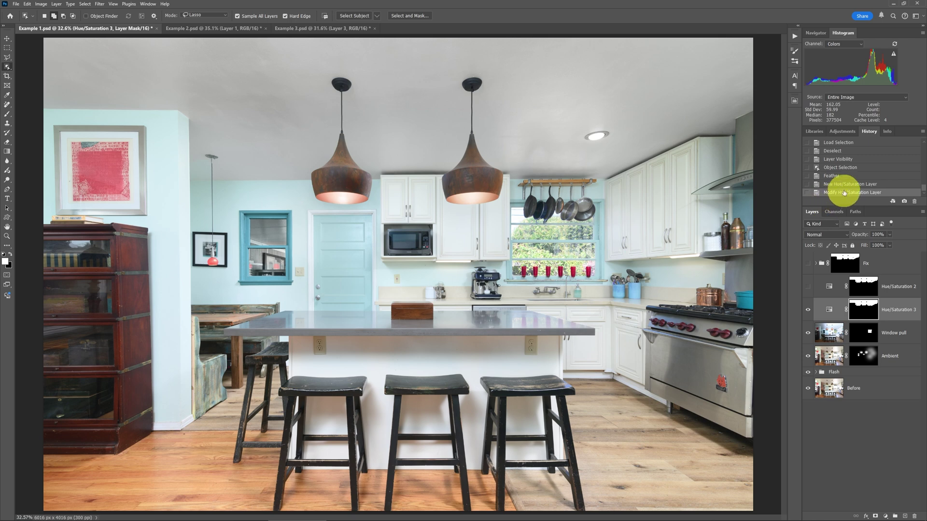
{"action": "left_click", "coordinate": [832, 169]}
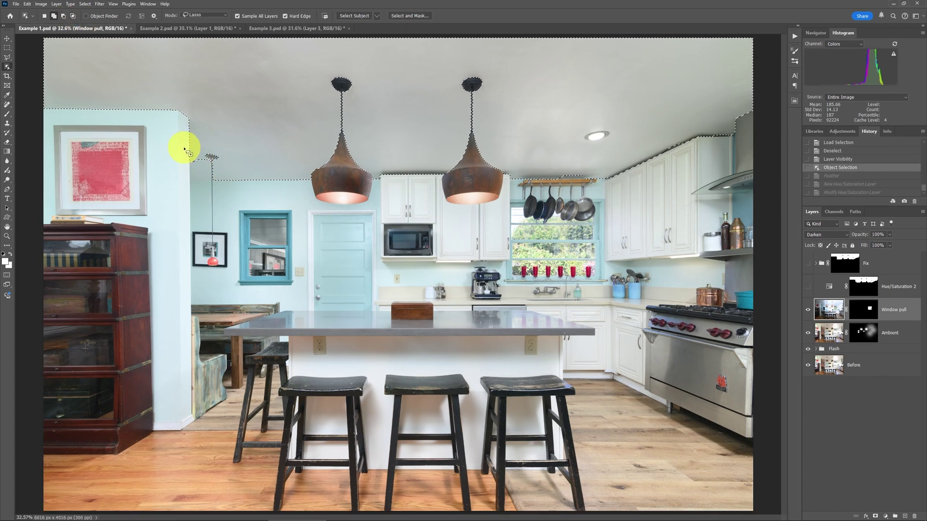
Step: Add the missed ceiling corner beside the small pendant light to the selection with the Polygonal Lasso tool in add mode
{"action": "left_click", "coordinate": [55, 18]}
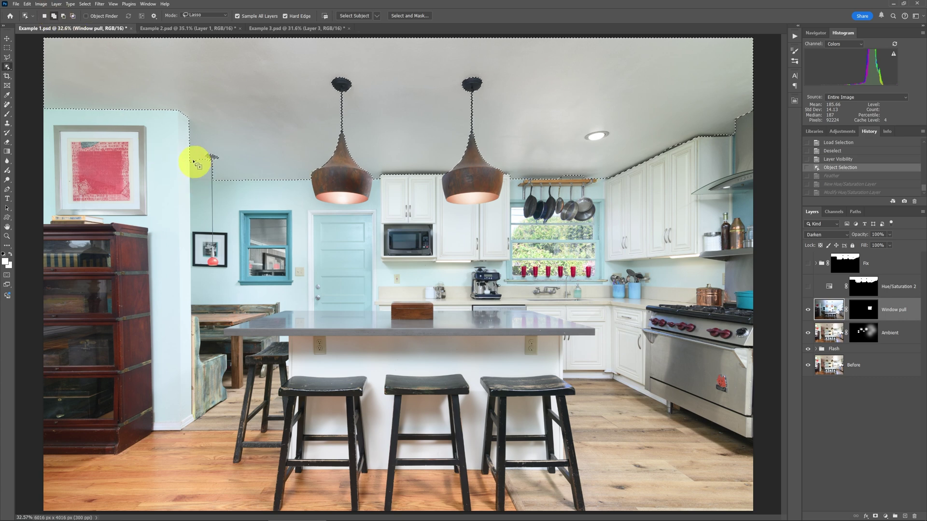
{"action": "mouse_move", "coordinate": [183, 150]}
{"action": "left_mouse_down"}
{"action": "mouse_move", "coordinate": [184, 196]}
{"action": "mouse_move", "coordinate": [208, 200]}
{"action": "mouse_move", "coordinate": [224, 174]}
{"action": "mouse_move", "coordinate": [196, 151]}
{"action": "left_mouse_up"}
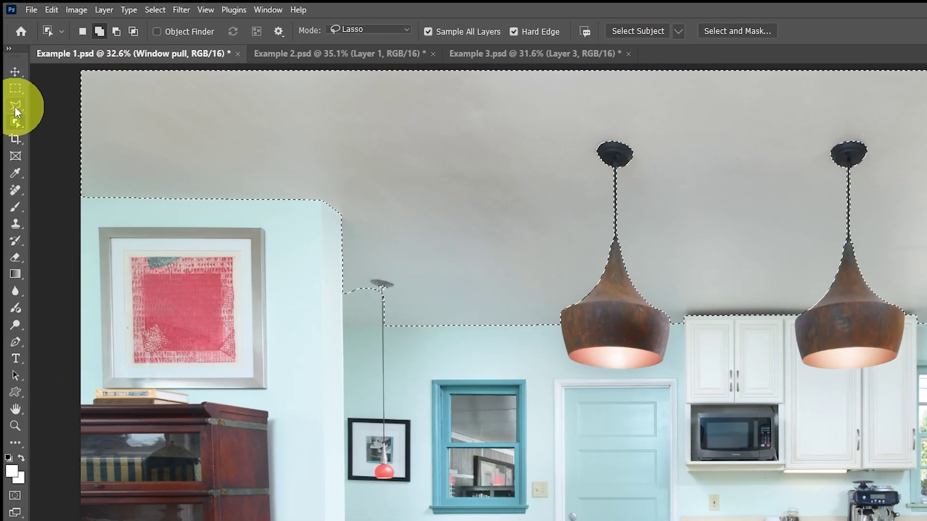
{"action": "left_click", "coordinate": [15, 109]}
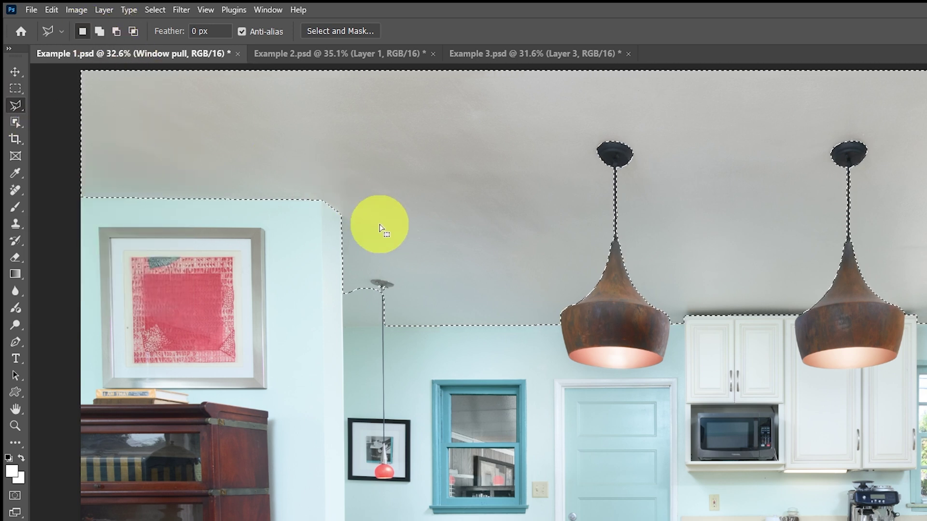
{"action": "left_click", "coordinate": [100, 31]}
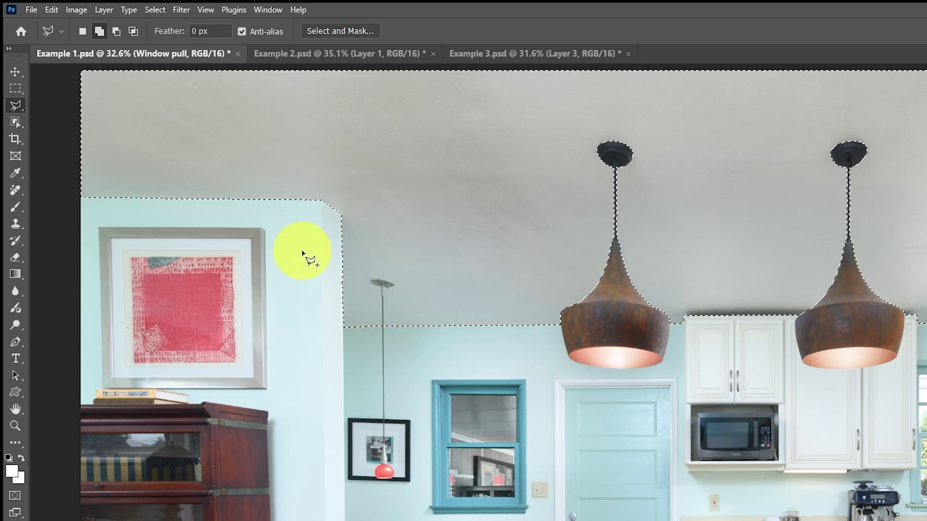
Step: Refine the ceiling selection around the small pendant's canopy with the Object Selection tool, subtracting the fixture from it
{"action": "left_click", "coordinate": [13, 125]}
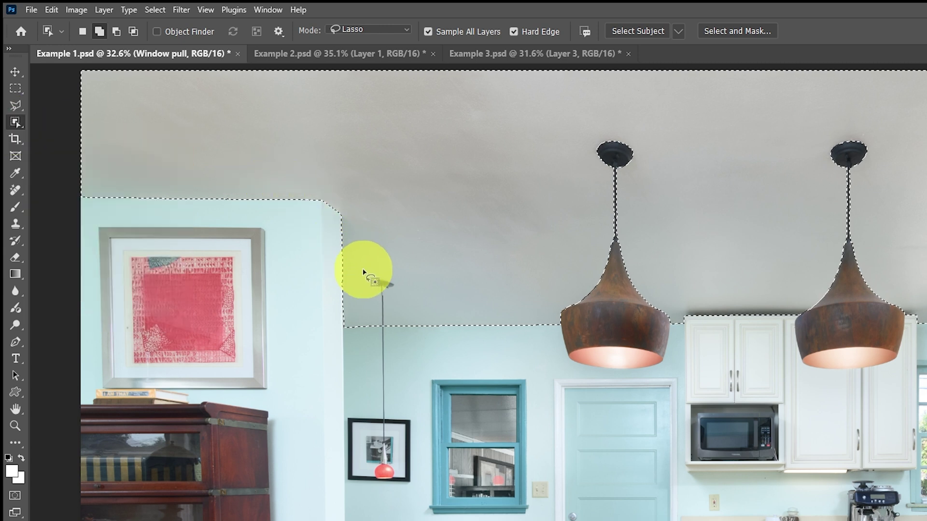
{"action": "mouse_move", "coordinate": [369, 276]}
{"action": "left_mouse_down"}
{"action": "mouse_move", "coordinate": [382, 332]}
{"action": "mouse_move", "coordinate": [398, 276]}
{"action": "mouse_move", "coordinate": [379, 271]}
{"action": "left_mouse_up"}
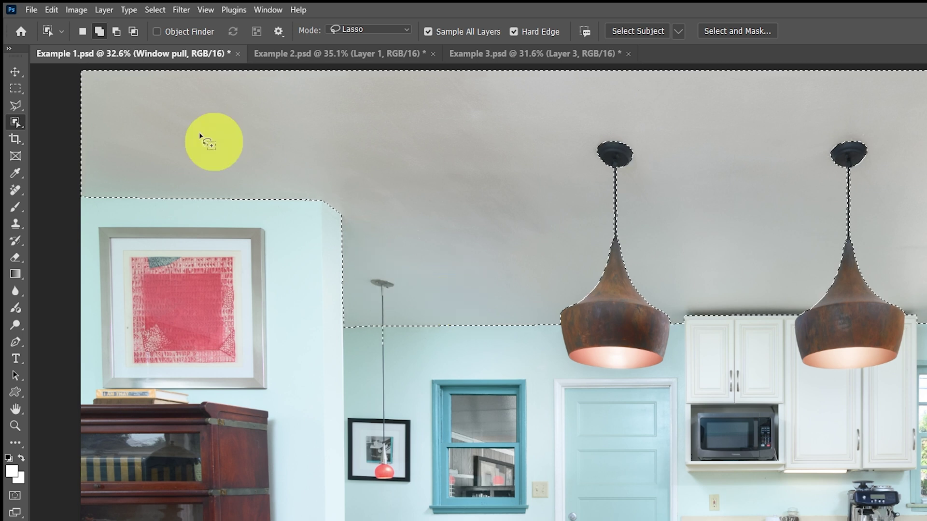
{"action": "left_click", "coordinate": [116, 32]}
{"action": "mouse_move", "coordinate": [379, 274]}
{"action": "left_mouse_down"}
{"action": "mouse_move", "coordinate": [375, 303]}
{"action": "mouse_move", "coordinate": [367, 323]}
{"action": "mouse_move", "coordinate": [388, 345]}
{"action": "mouse_move", "coordinate": [405, 287]}
{"action": "mouse_move", "coordinate": [380, 273]}
{"action": "left_mouse_up"}
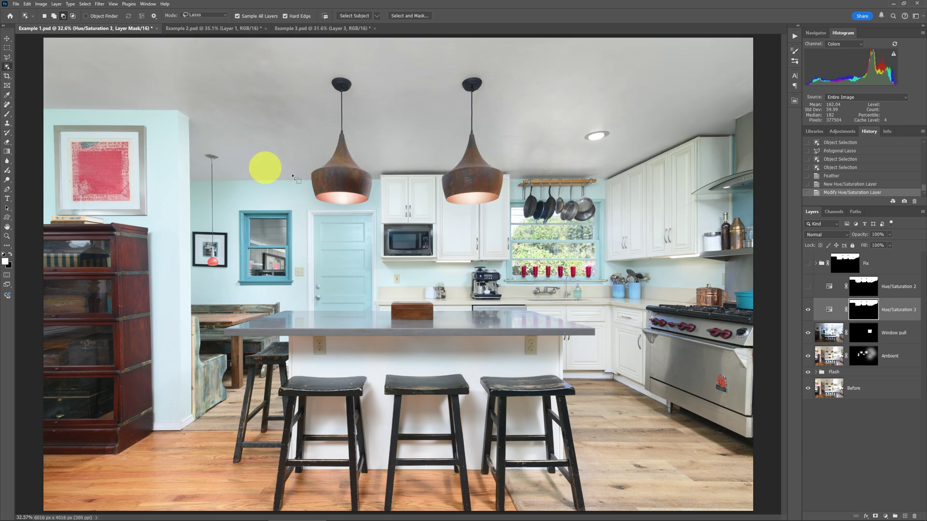
Step: Set the Hue/Saturation 3 layer to saturation -71 and lightness +11
{"action": "double_click", "coordinate": [830, 312]}
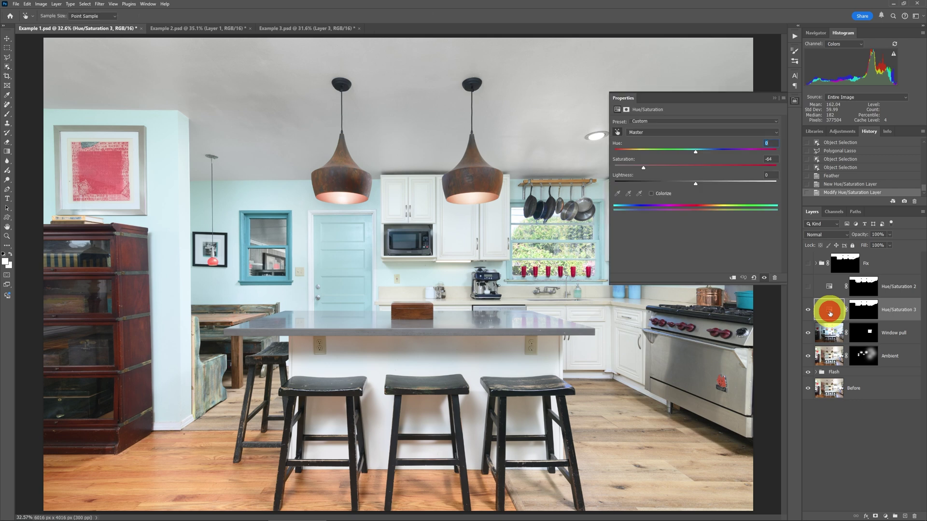
{"action": "left_click_drag", "start_coordinate": [640, 167], "coordinate": [638, 167]}
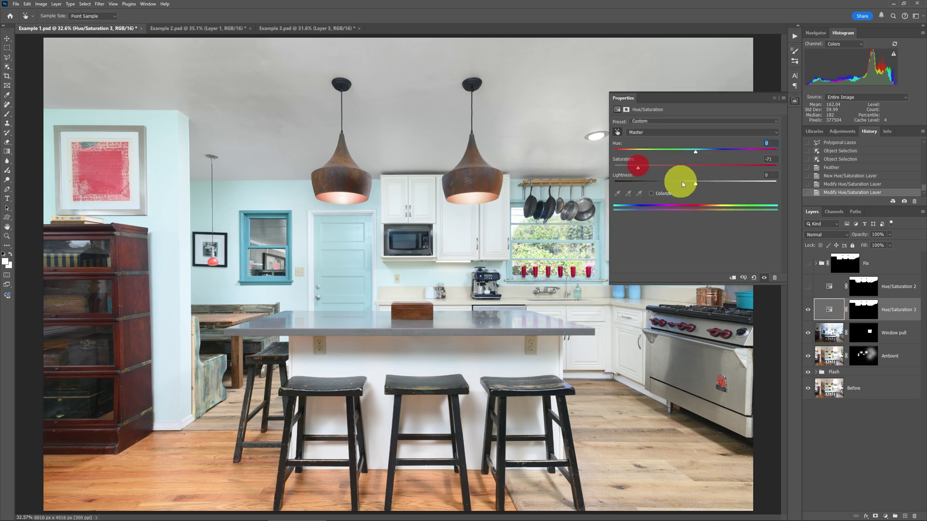
{"action": "left_click_drag", "start_coordinate": [703, 183], "coordinate": [705, 184]}
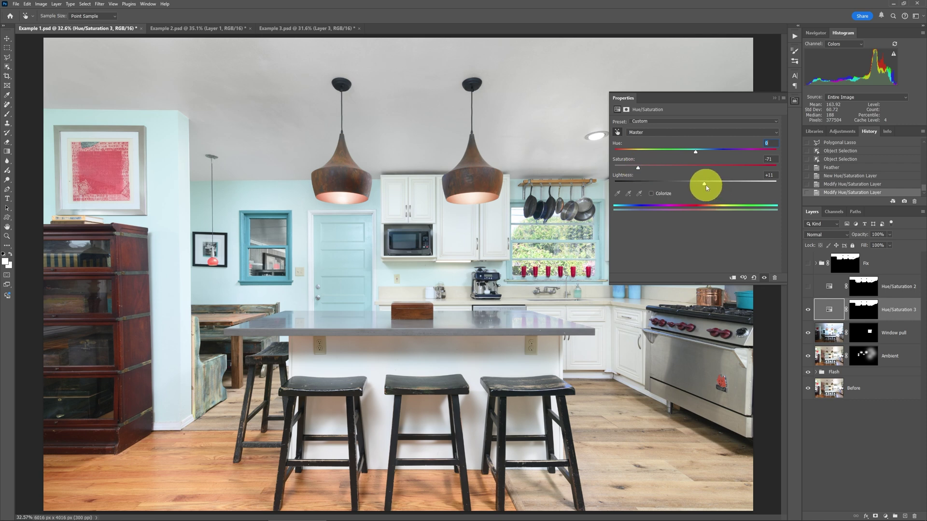
{"action": "left_click", "coordinate": [774, 98]}
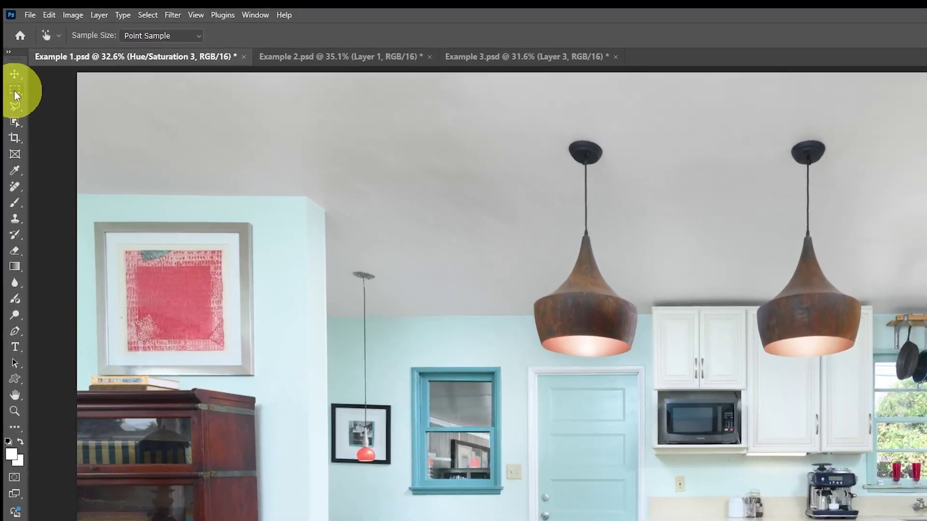
Step: Build a rectangular marquee selection around the blue door plus the cabinets above the microwave, subtracting a small rectangle from the cabinet part
{"action": "left_click", "coordinate": [15, 93]}
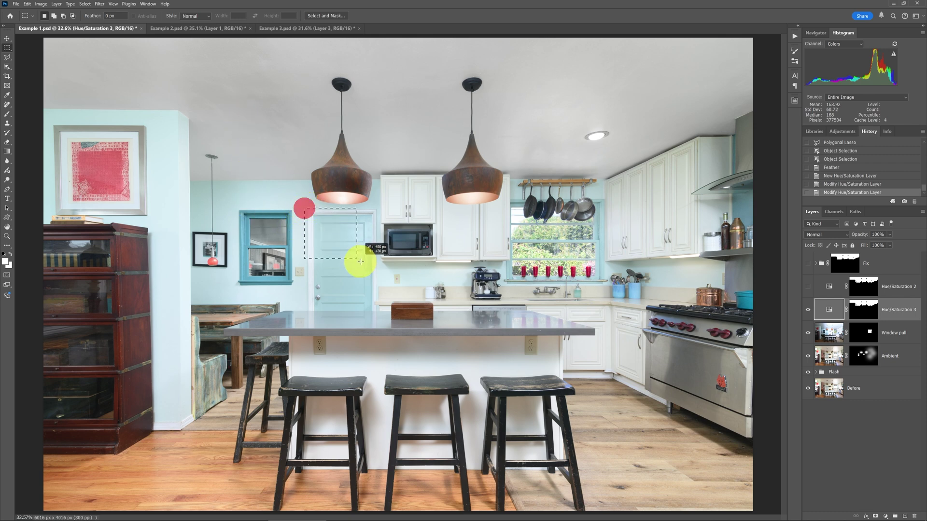
{"action": "left_click_drag", "start_coordinate": [377, 312], "coordinate": [304, 209]}
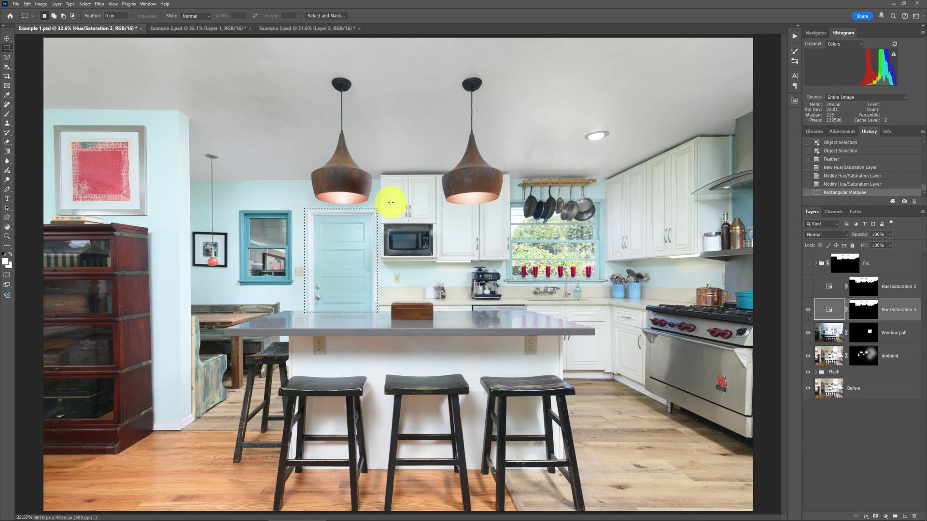
{"action": "key", "text": "shift"}
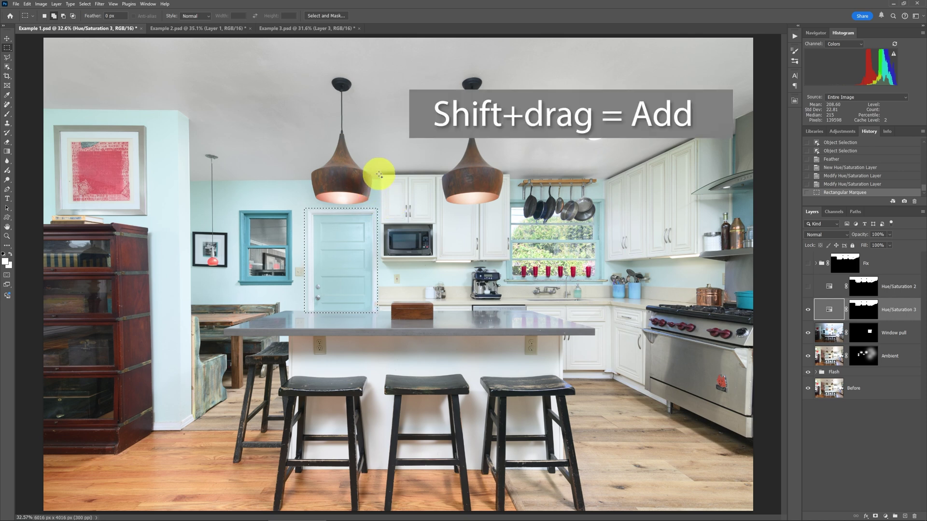
{"action": "left_click_drag", "start_coordinate": [398, 192], "coordinate": [440, 225]}
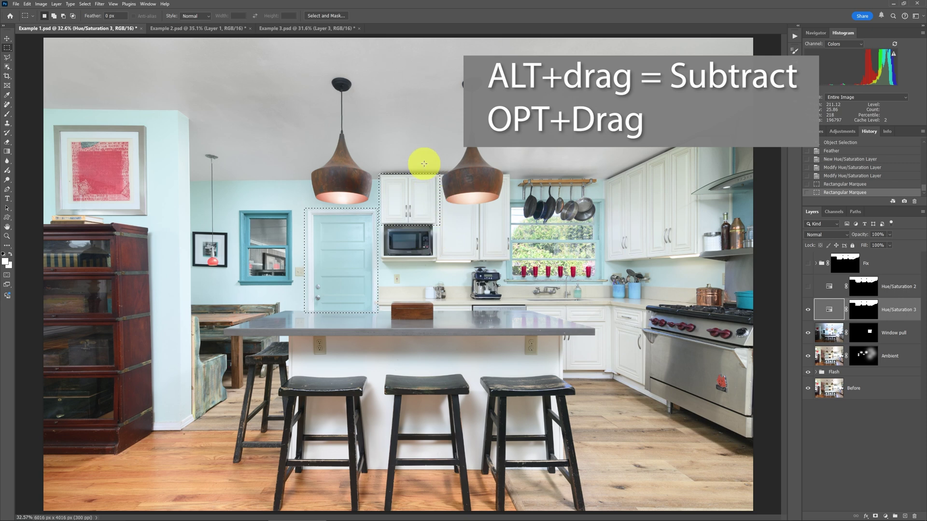
{"action": "left_click_drag", "start_coordinate": [410, 163], "coordinate": [442, 209], "text": "alt"}
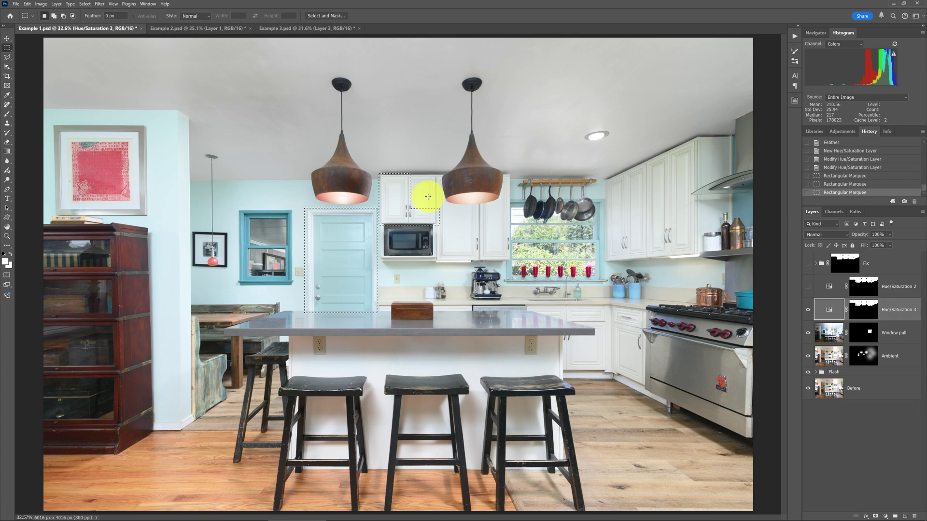
Step: Clear the marquee selection and select both large copper pendant lights using the Object Selection tool with Object Finder enabled, switching to add mode
{"action": "key", "text": "ctrl+d"}
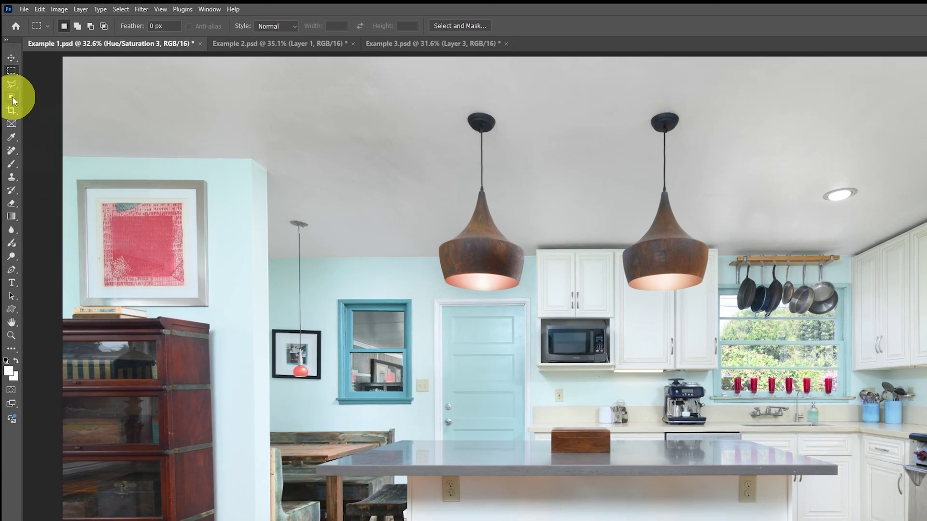
{"action": "left_click", "coordinate": [12, 98]}
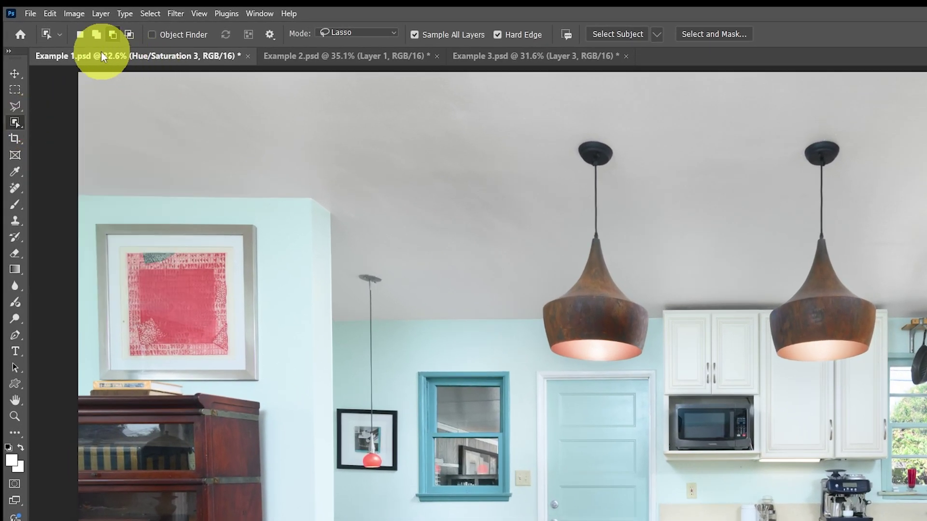
{"action": "left_click", "coordinate": [80, 33]}
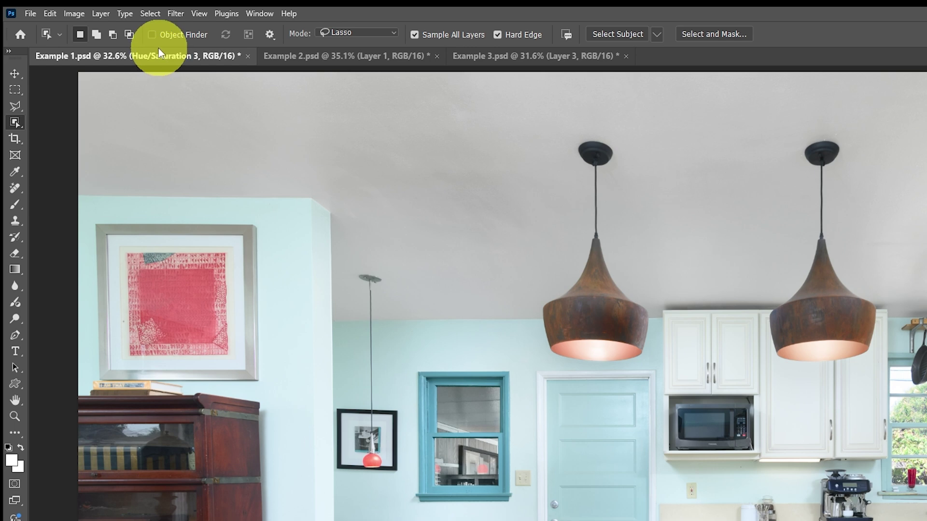
{"action": "left_click", "coordinate": [153, 35]}
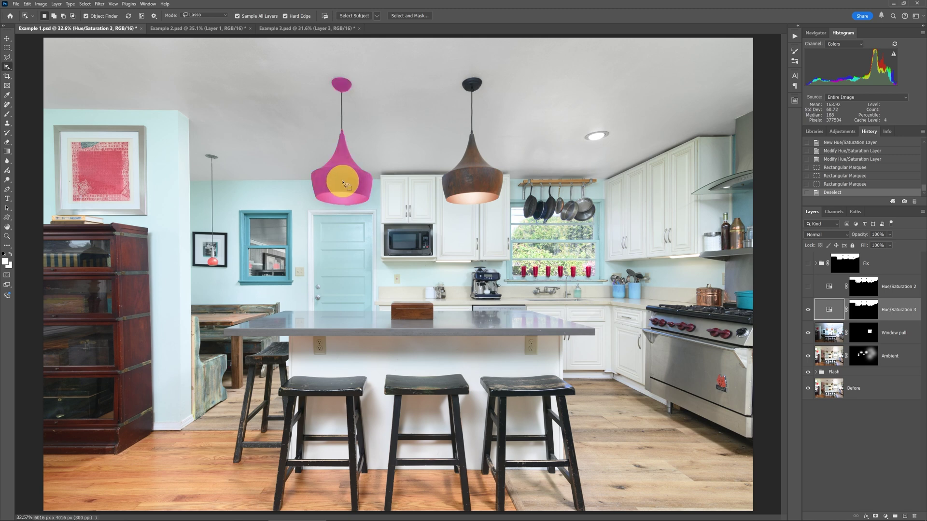
{"action": "left_click", "coordinate": [343, 182]}
{"action": "left_click", "coordinate": [479, 182]}
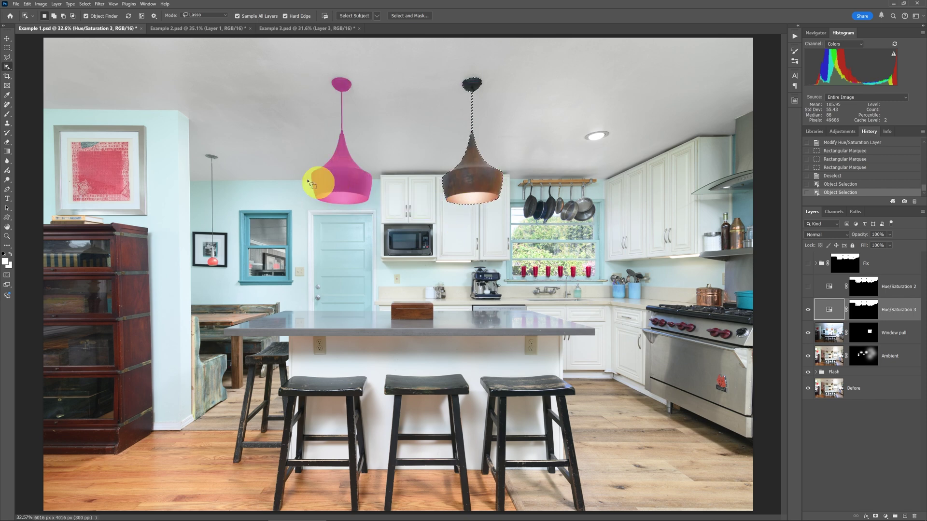
{"action": "left_click", "coordinate": [54, 17]}
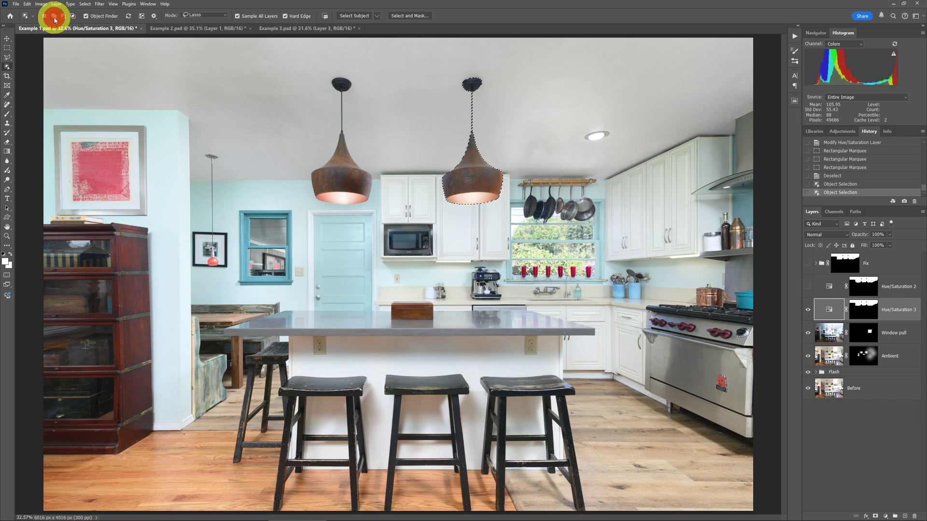
{"action": "left_click", "coordinate": [347, 181]}
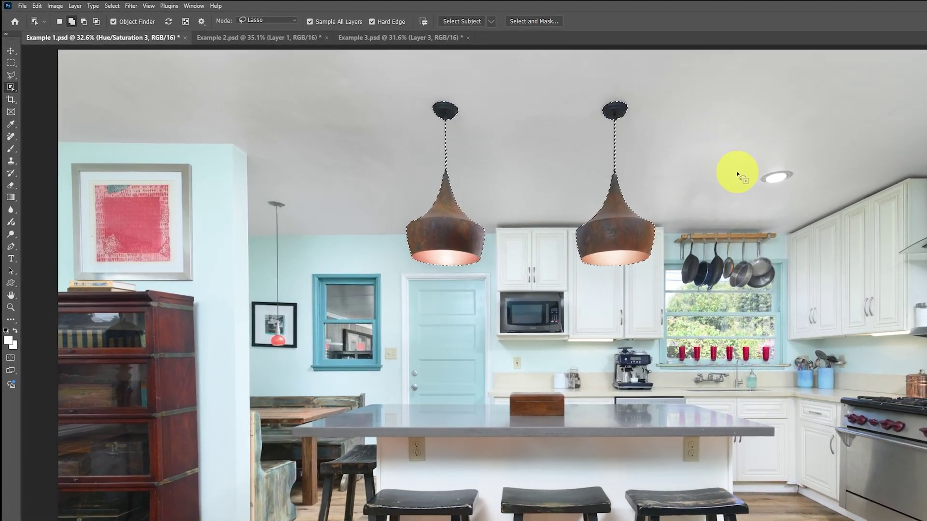
Step: Create a Hue/Saturation adjustment layer masked to the selected pendant lights and set its saturation to +11
{"action": "key", "text": "alt+l"}
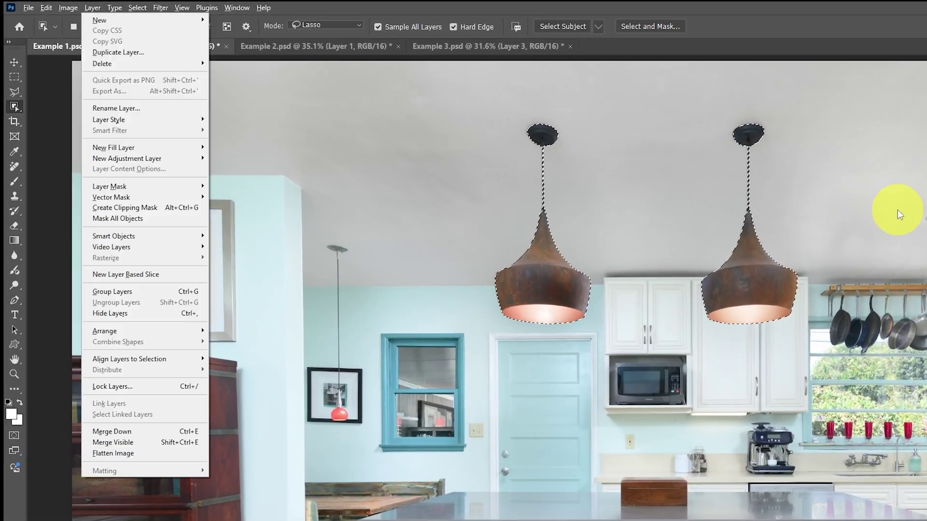
{"action": "key", "text": "j"}
{"action": "key", "text": "Down"}
{"action": "key", "text": "Down"}
{"action": "key", "text": "Down"}
{"action": "key", "text": "Down"}
{"action": "key", "text": "Down"}
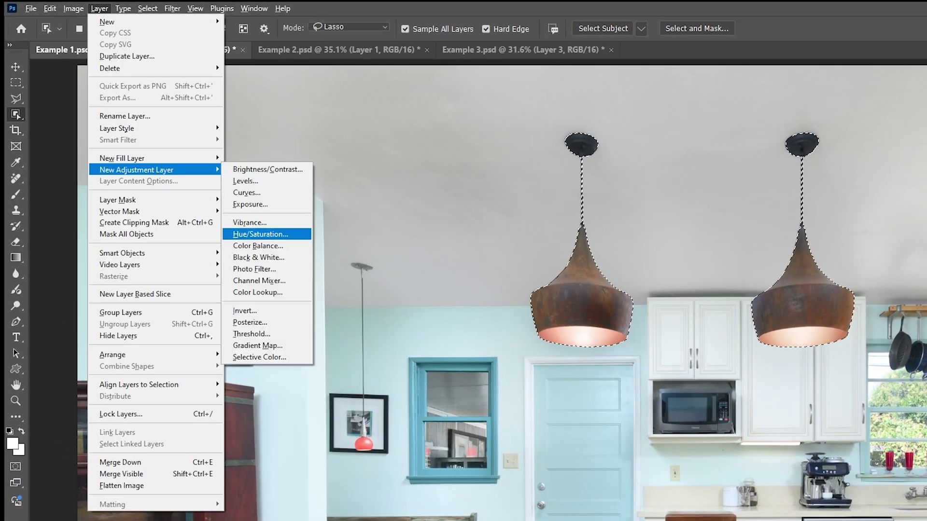
{"action": "key", "text": "Return"}
{"action": "key", "text": "Return"}
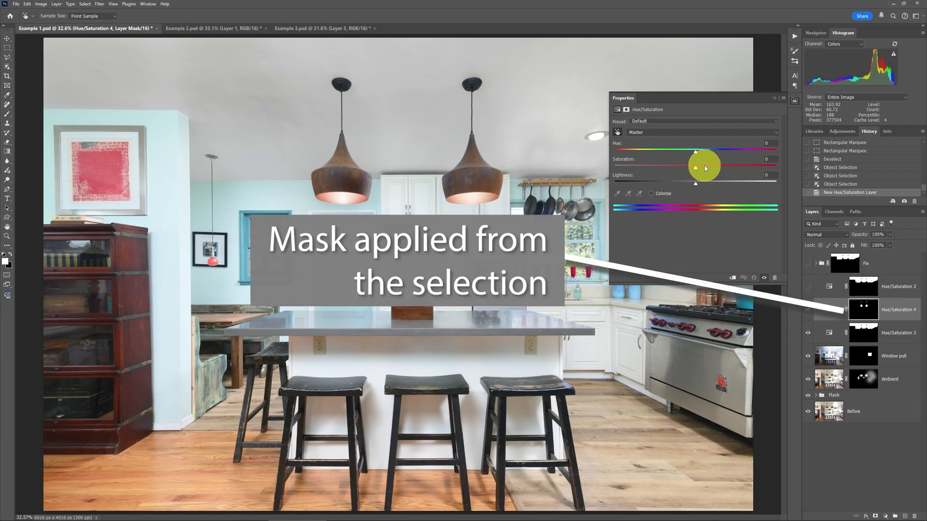
{"action": "left_click", "coordinate": [704, 166]}
Step: Load the Hue/Saturation 4 mask as a selection and add a Levels adjustment layer from it with midtones at 0.86
{"action": "left_click", "coordinate": [864, 313]}
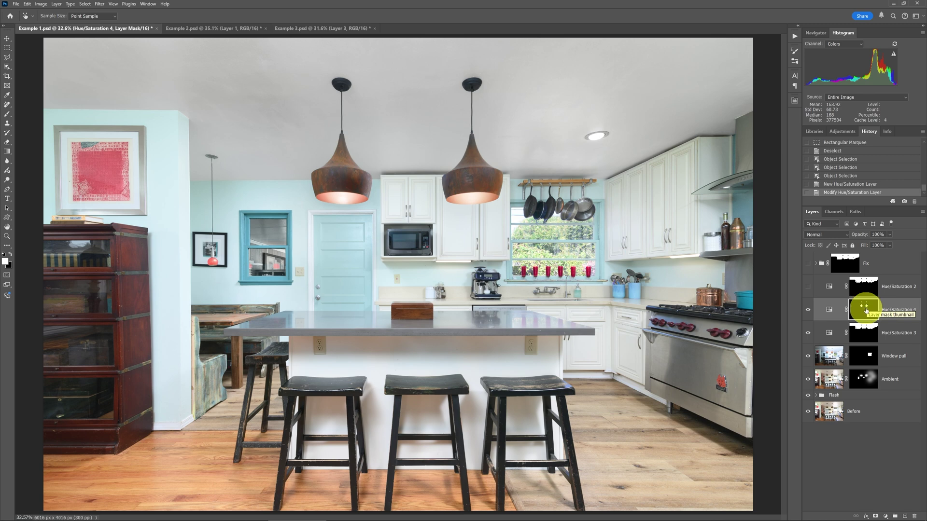
{"action": "left_click", "coordinate": [867, 310], "text": "ctrl"}
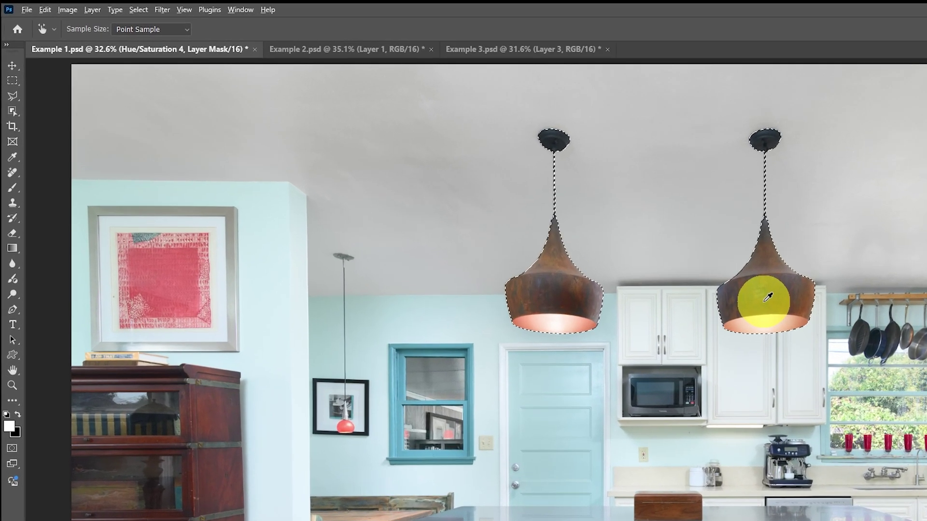
{"action": "key", "text": "alt+l"}
{"action": "mouse_move", "coordinate": [227, 184]}
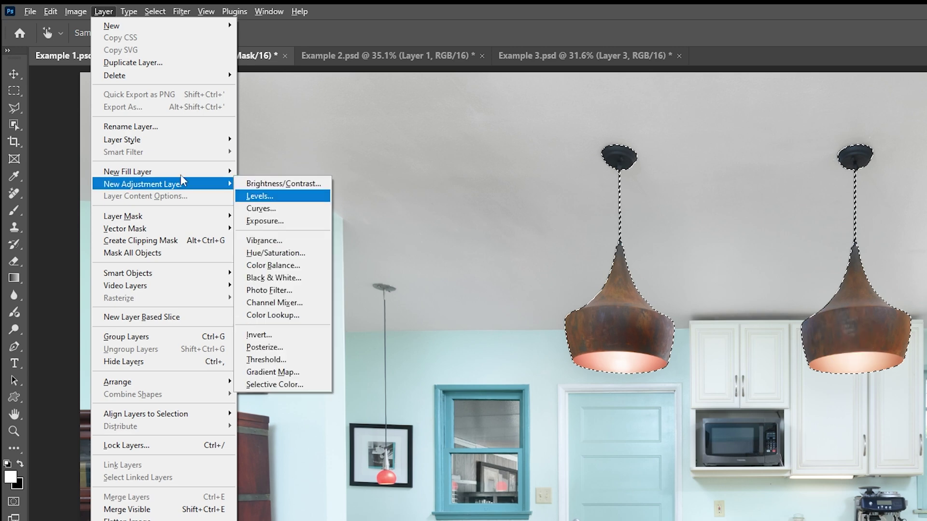
{"action": "left_click", "coordinate": [283, 198]}
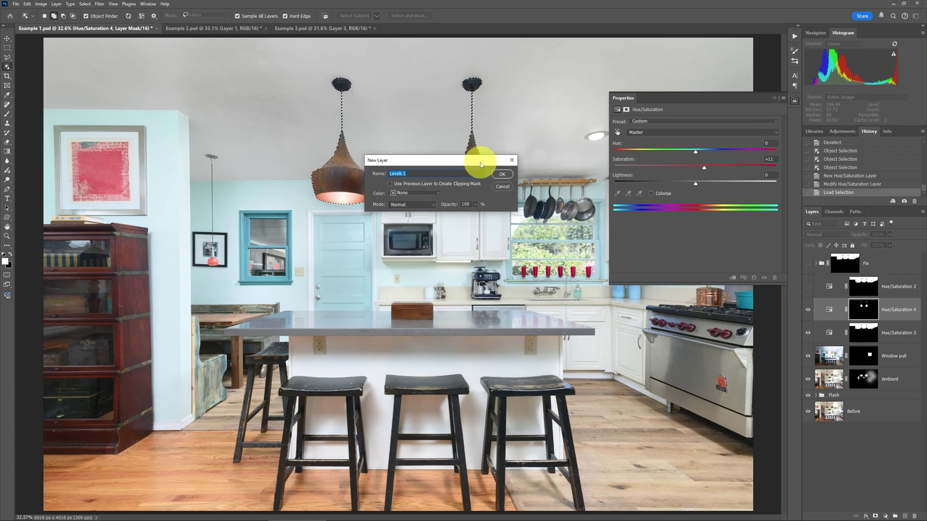
{"action": "left_click", "coordinate": [502, 174]}
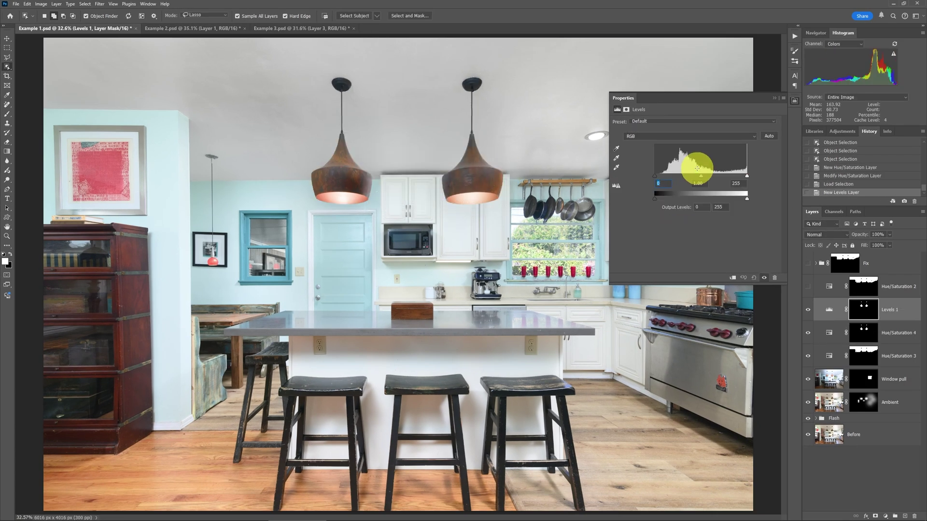
{"action": "left_click_drag", "start_coordinate": [700, 177], "coordinate": [705, 180]}
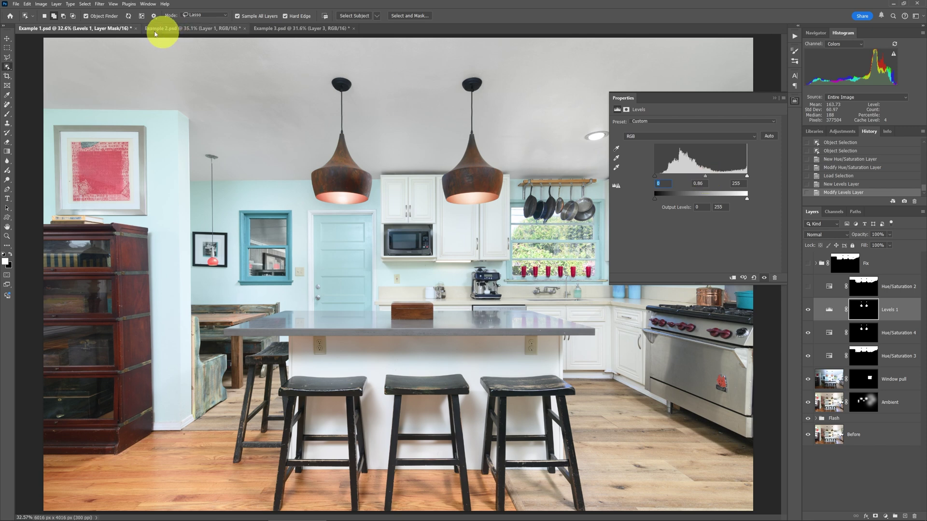
{"action": "left_click", "coordinate": [55, 18]}
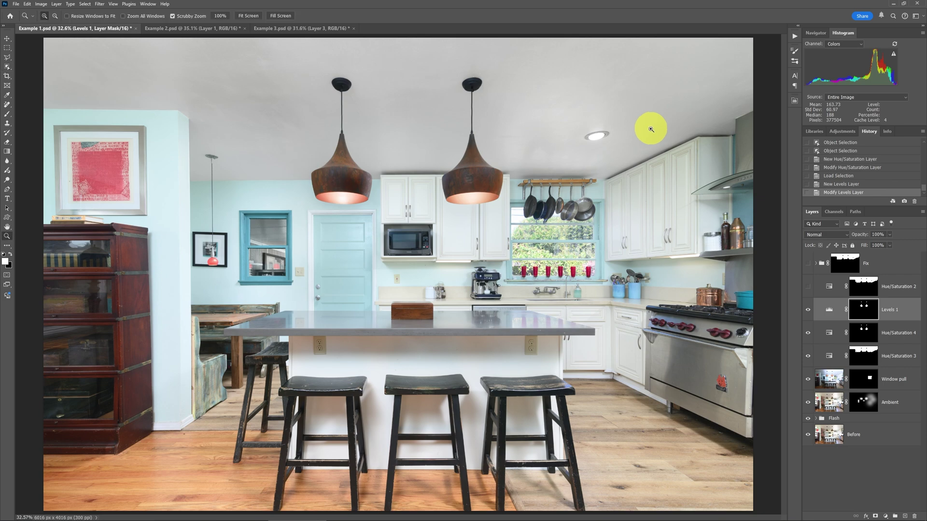
Step: Stamp all visible layers into a new layer above Levels 1, toggling its visibility off and back on
{"action": "key", "text": "z"}
{"action": "left_click_drag", "start_coordinate": [578, 277], "coordinate": [573, 276]}
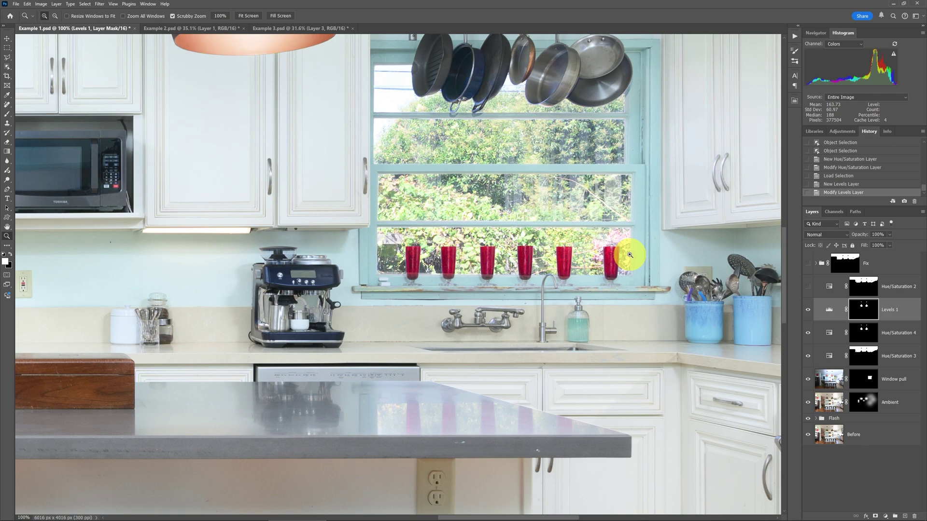
{"action": "key", "text": "ctrl+0"}
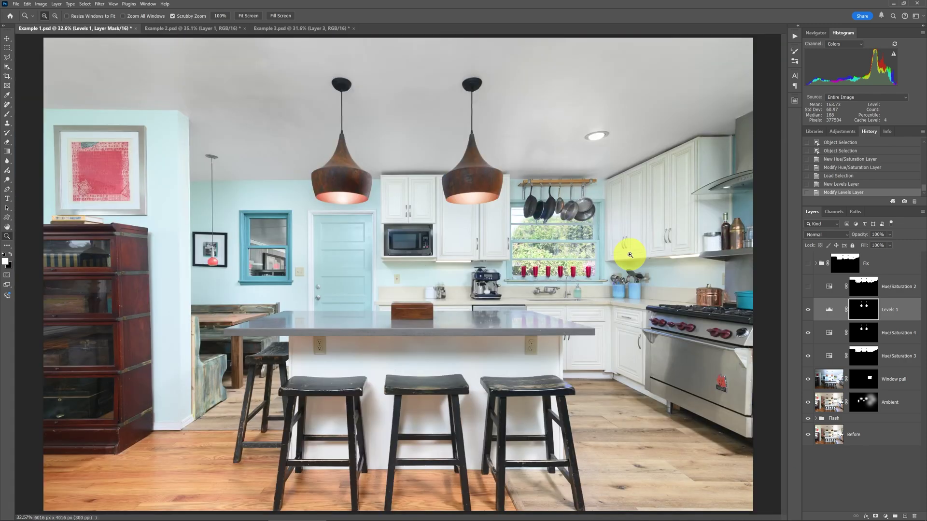
{"action": "key", "text": "ctrl+1"}
{"action": "left_click_drag", "start_coordinate": [630, 255], "coordinate": [356, 234]}
{"action": "left_click_drag", "start_coordinate": [606, 226], "coordinate": [528, 213]}
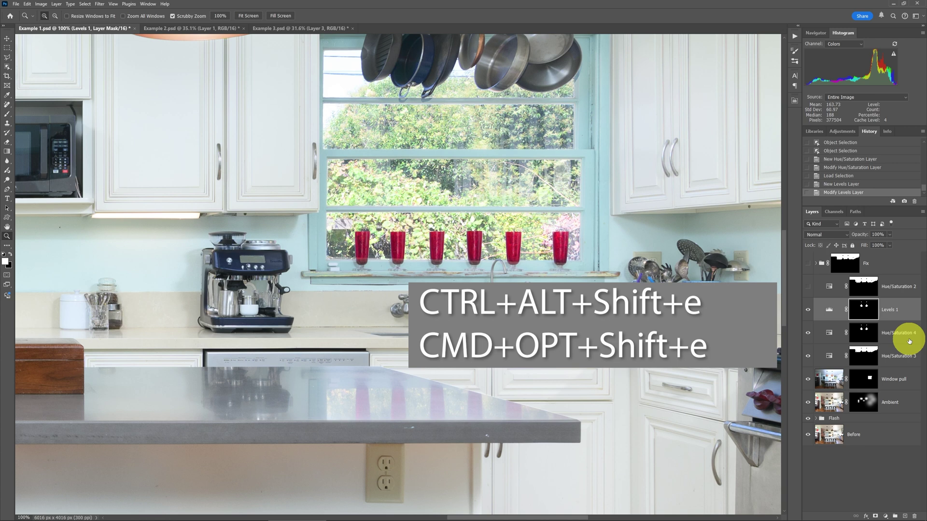
{"action": "key", "text": "ctrl+alt+shift+e"}
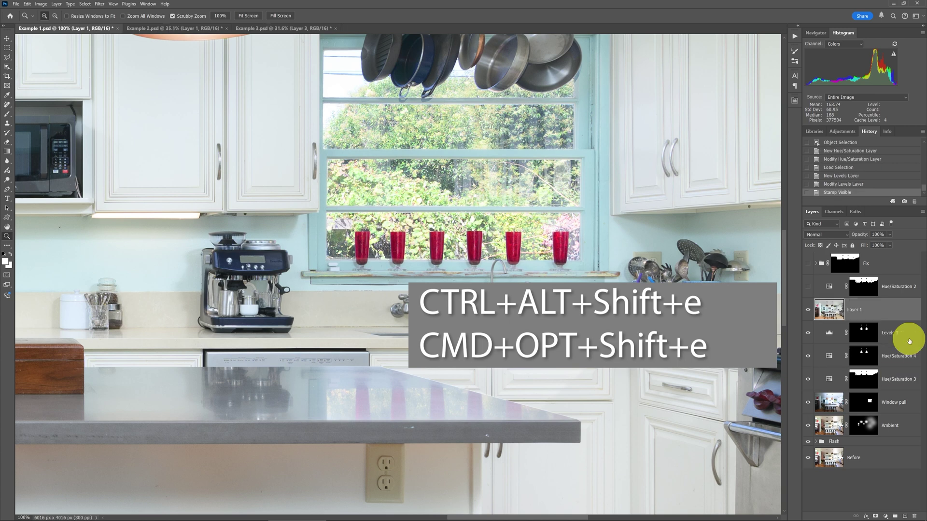
{"action": "left_click", "coordinate": [808, 309]}
{"action": "left_click", "coordinate": [807, 310]}
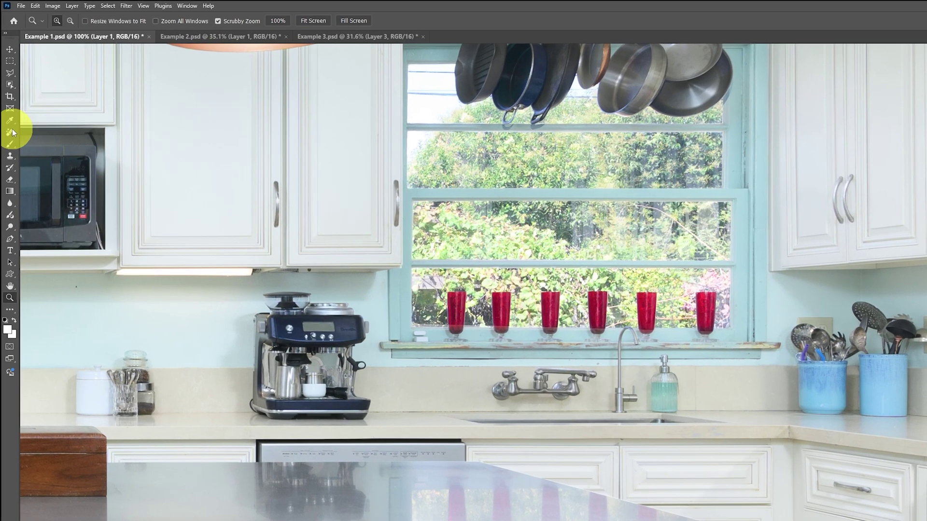
Step: Brush over the three red glasses nearest the coffee machine on the windowsill with the Remove tool at size 50, Generative AI off
{"action": "left_click", "coordinate": [11, 131]}
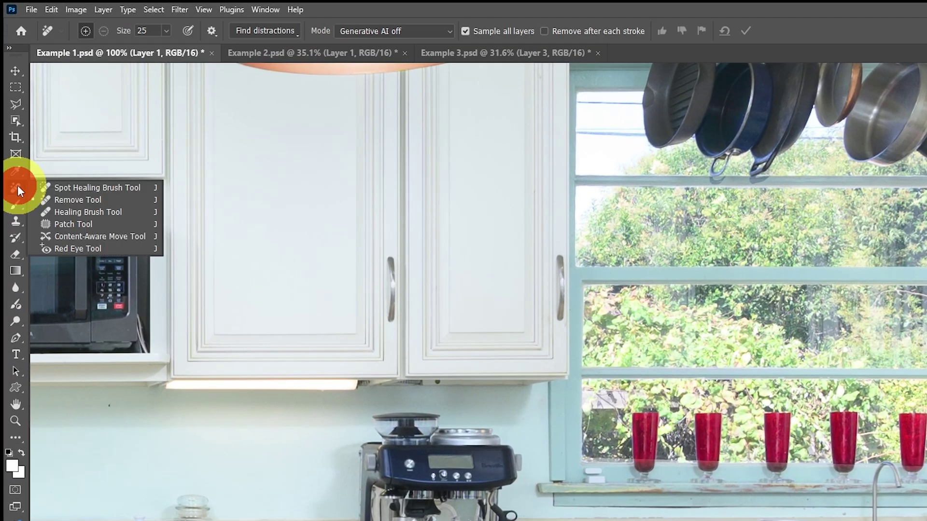
{"action": "left_click", "coordinate": [69, 201]}
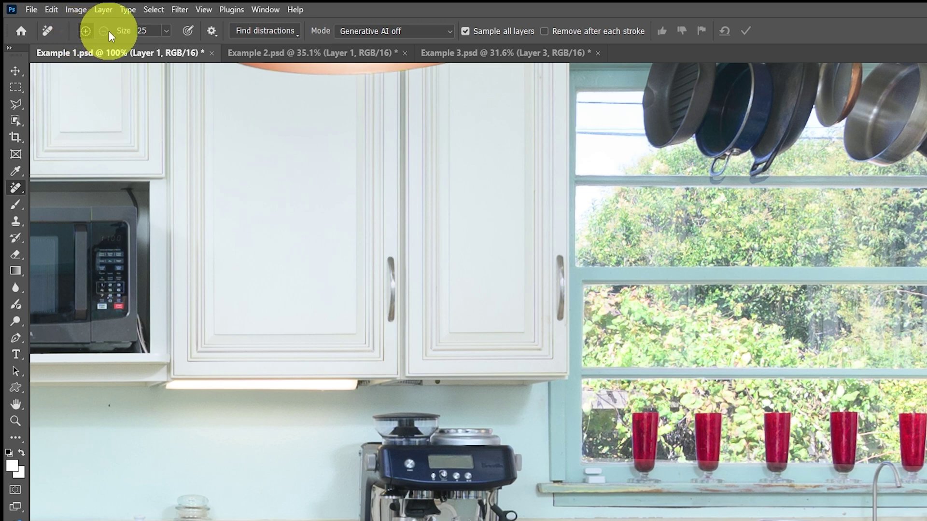
{"action": "key", "text": "bracketright"}
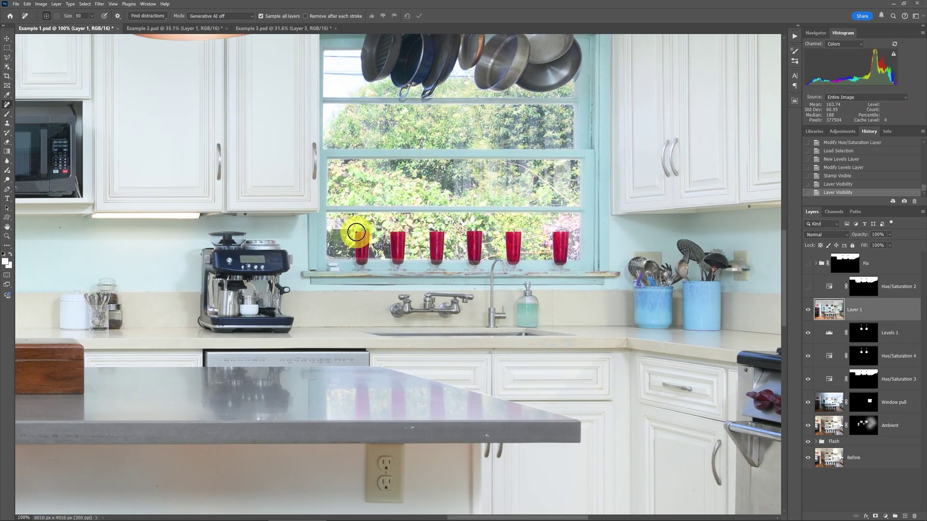
{"action": "key", "text": "bracketright"}
{"action": "key", "text": "bracketright"}
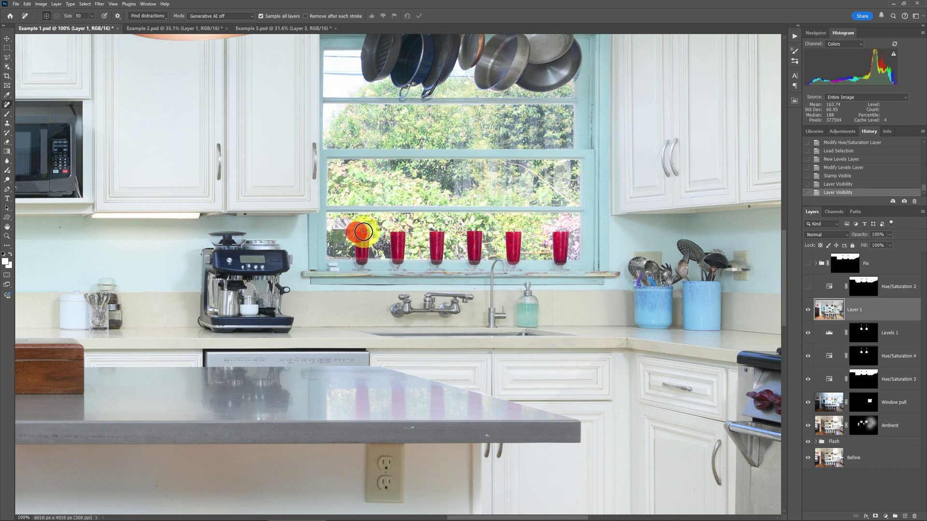
{"action": "mouse_move", "coordinate": [366, 250]}
{"action": "left_mouse_down"}
{"action": "mouse_move", "coordinate": [362, 265]}
{"action": "mouse_move", "coordinate": [356, 248]}
{"action": "mouse_move", "coordinate": [359, 256]}
{"action": "mouse_move", "coordinate": [393, 234]}
{"action": "mouse_move", "coordinate": [392, 263]}
{"action": "mouse_move", "coordinate": [399, 231]}
{"action": "mouse_move", "coordinate": [450, 246]}
{"action": "mouse_move", "coordinate": [430, 233]}
{"action": "mouse_move", "coordinate": [438, 258]}
{"action": "mouse_move", "coordinate": [440, 234]}
{"action": "mouse_move", "coordinate": [458, 217]}
{"action": "left_mouse_up"}
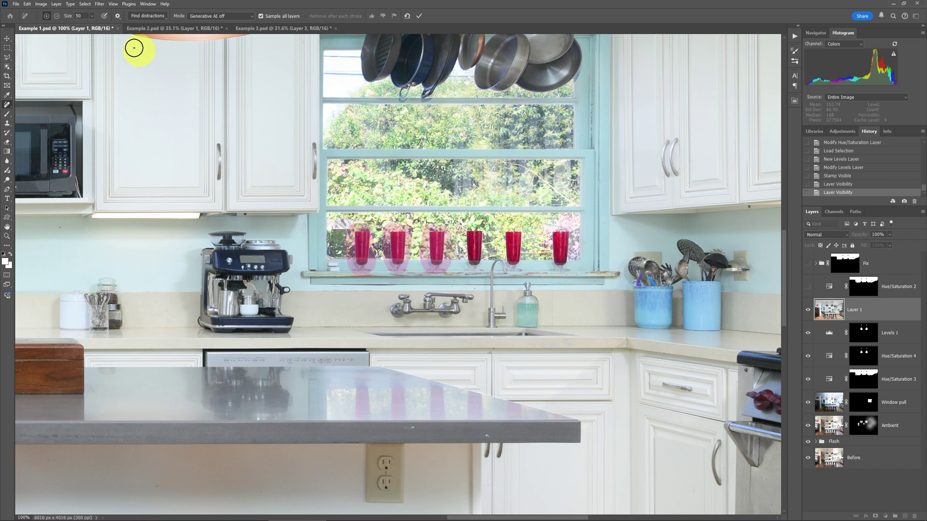
Step: Subtract the Remove tool marking around the third red glass, and brush over that glass again in add mode
{"action": "left_click", "coordinate": [57, 17]}
{"action": "left_click_drag", "start_coordinate": [410, 213], "coordinate": [423, 223]}
{"action": "left_click", "coordinate": [424, 261]}
{"action": "mouse_move", "coordinate": [424, 260]}
{"action": "left_mouse_down"}
{"action": "mouse_move", "coordinate": [445, 258]}
{"action": "mouse_move", "coordinate": [436, 227]}
{"action": "mouse_move", "coordinate": [429, 255]}
{"action": "mouse_move", "coordinate": [440, 262]}
{"action": "mouse_move", "coordinate": [436, 225]}
{"action": "mouse_move", "coordinate": [468, 214]}
{"action": "left_mouse_up"}
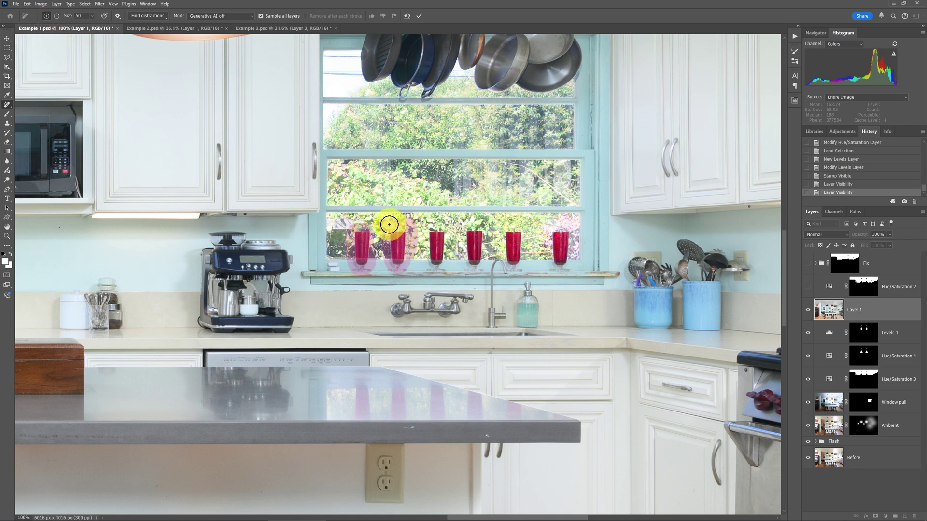
{"action": "left_click_drag", "start_coordinate": [428, 227], "coordinate": [435, 261]}
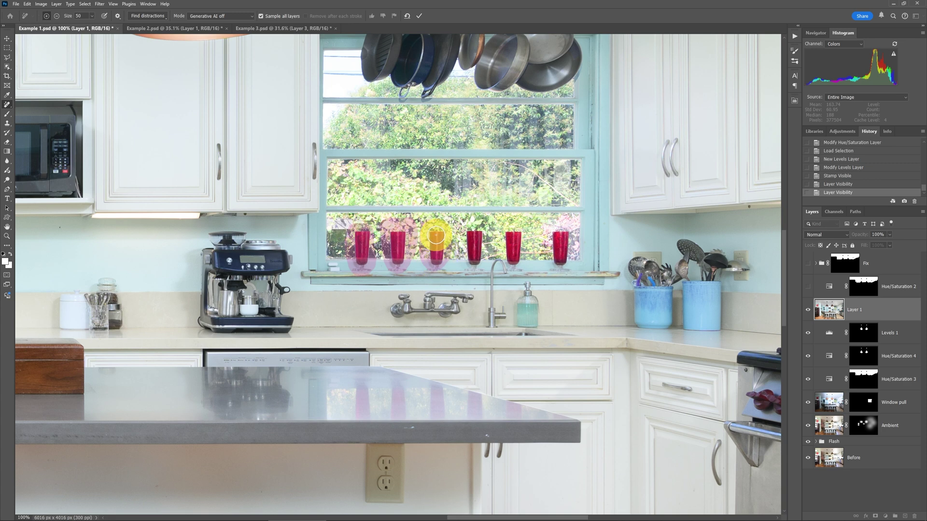
{"action": "key", "text": "alt"}
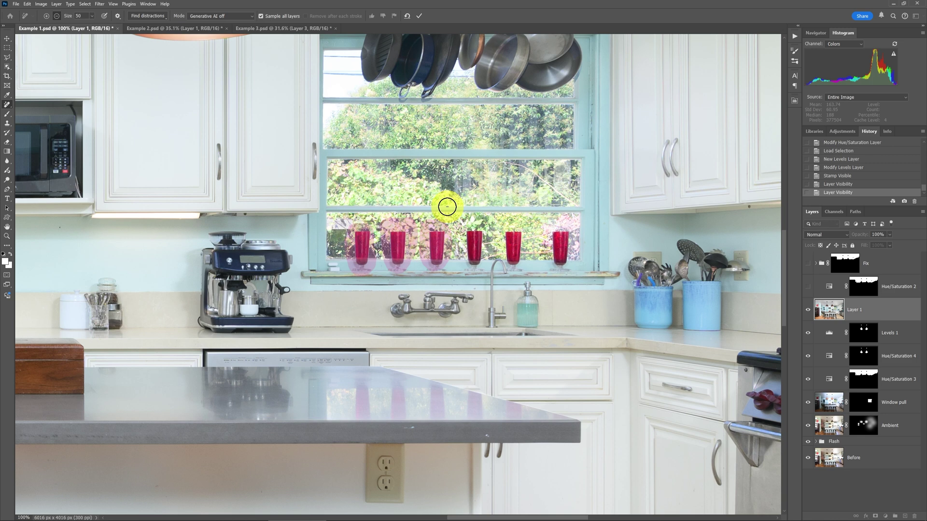
Step: Add the remaining red glasses and the sill between them to the Remove tool marking, and apply the removal
{"action": "left_click", "coordinate": [47, 16]}
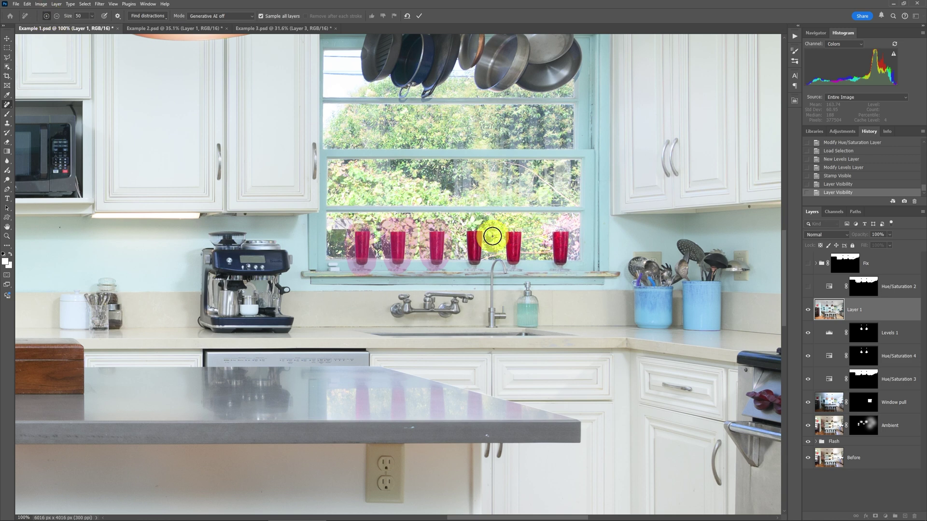
{"action": "mouse_move", "coordinate": [492, 236]}
{"action": "left_mouse_down"}
{"action": "mouse_move", "coordinate": [476, 260]}
{"action": "mouse_move", "coordinate": [480, 229]}
{"action": "mouse_move", "coordinate": [506, 232]}
{"action": "mouse_move", "coordinate": [505, 256]}
{"action": "mouse_move", "coordinate": [516, 263]}
{"action": "mouse_move", "coordinate": [518, 235]}
{"action": "mouse_move", "coordinate": [565, 229]}
{"action": "mouse_move", "coordinate": [554, 231]}
{"action": "mouse_move", "coordinate": [551, 251]}
{"action": "mouse_move", "coordinate": [557, 262]}
{"action": "mouse_move", "coordinate": [572, 249]}
{"action": "mouse_move", "coordinate": [566, 230]}
{"action": "mouse_move", "coordinate": [556, 263]}
{"action": "mouse_move", "coordinate": [565, 265]}
{"action": "mouse_move", "coordinate": [537, 263]}
{"action": "left_mouse_up"}
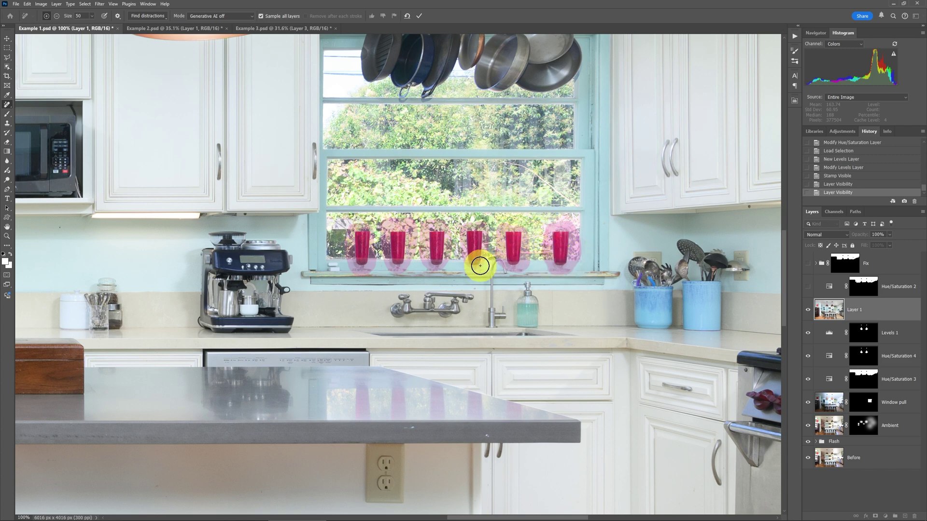
{"action": "left_click_drag", "start_coordinate": [427, 265], "coordinate": [374, 263]}
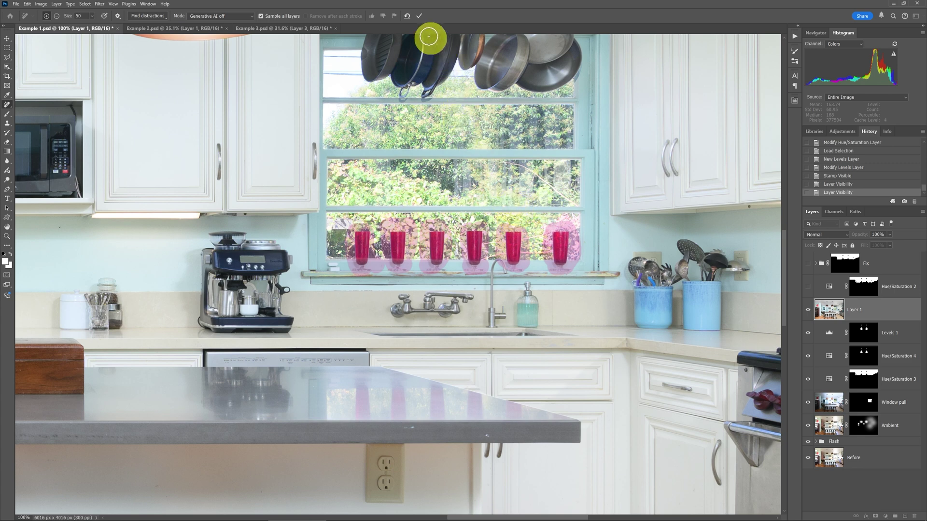
{"action": "left_click", "coordinate": [418, 18]}
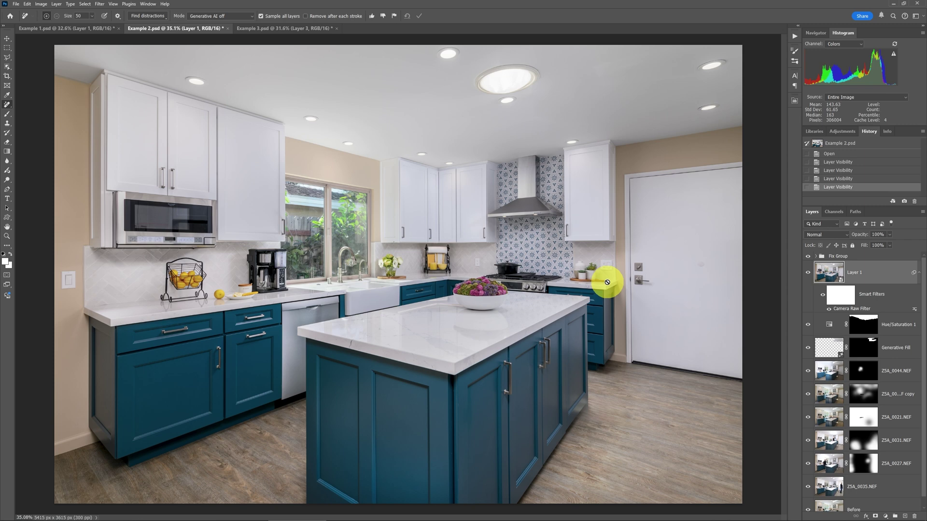
Step: Hide the Fix Group layer group in Example 2.psd
{"action": "left_click", "coordinate": [808, 257]}
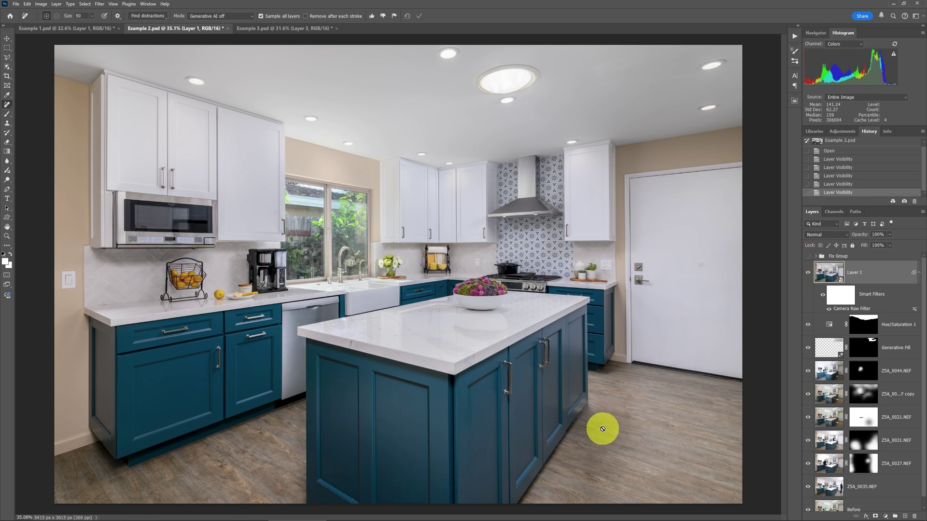
Step: Compare the kitchen photo with the Fix Group shown and hidden, and check which layer the group contains
{"action": "left_click", "coordinate": [809, 258]}
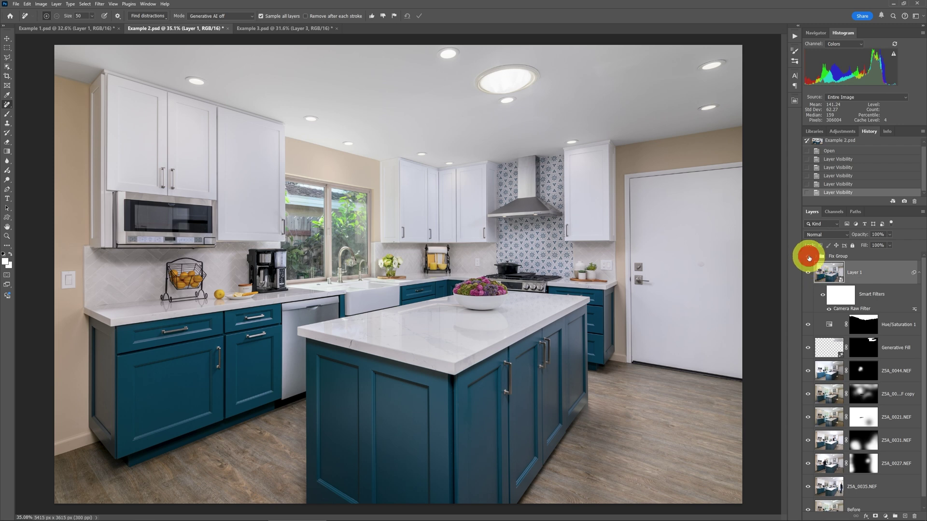
{"action": "left_click", "coordinate": [809, 257]}
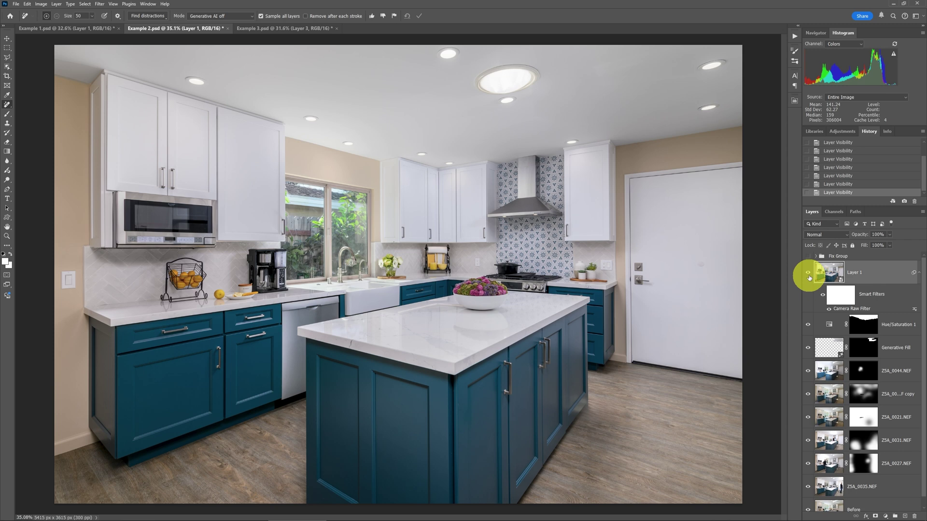
{"action": "left_click", "coordinate": [809, 257]}
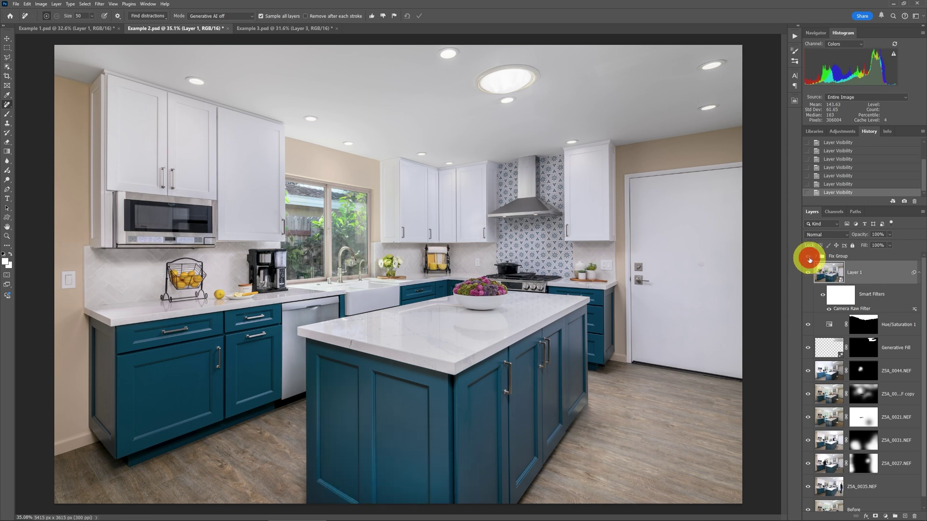
{"action": "left_click", "coordinate": [809, 258]}
{"action": "left_click", "coordinate": [809, 257]}
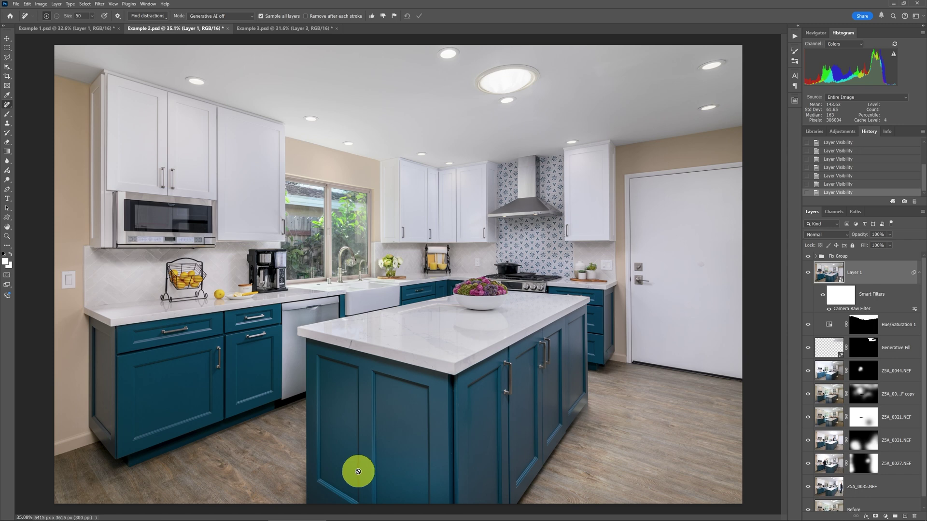
{"action": "left_click", "coordinate": [807, 256]}
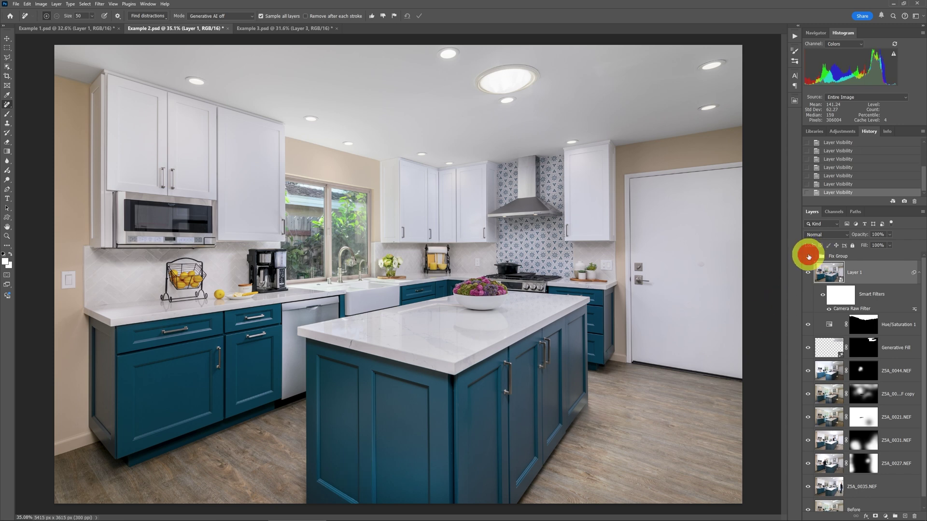
{"action": "left_click", "coordinate": [816, 256]}
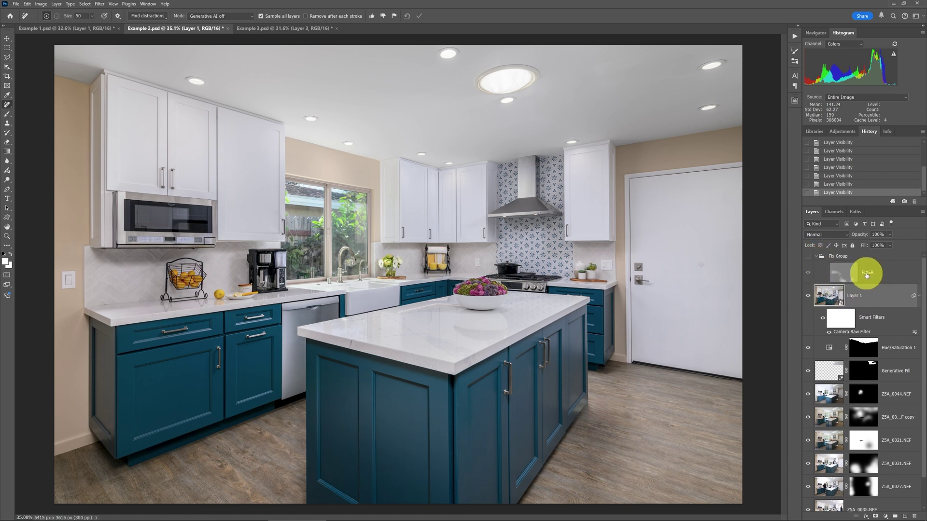
{"action": "left_click", "coordinate": [815, 257]}
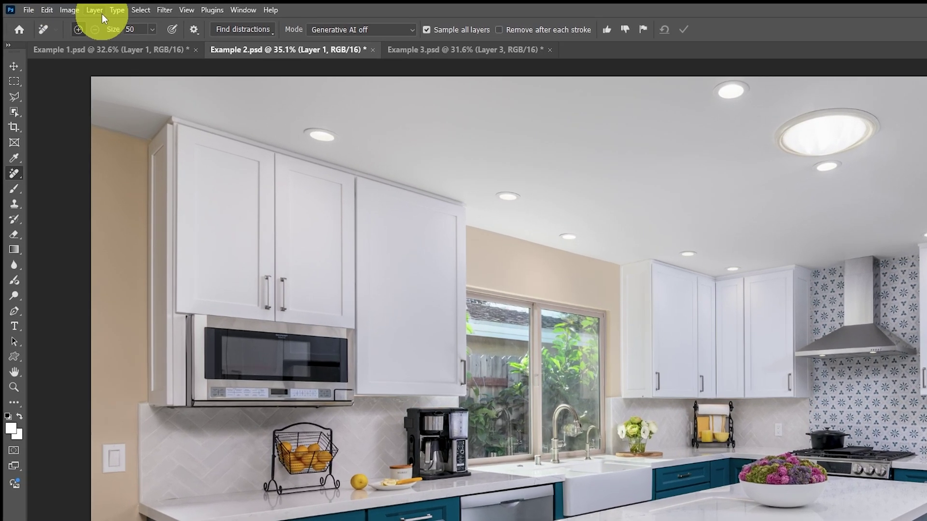
Step: Create a layer named Gray above Layer 1, in Overlay mode and filled with the Overlay-neutral 50% gray
{"action": "left_click", "coordinate": [59, 6]}
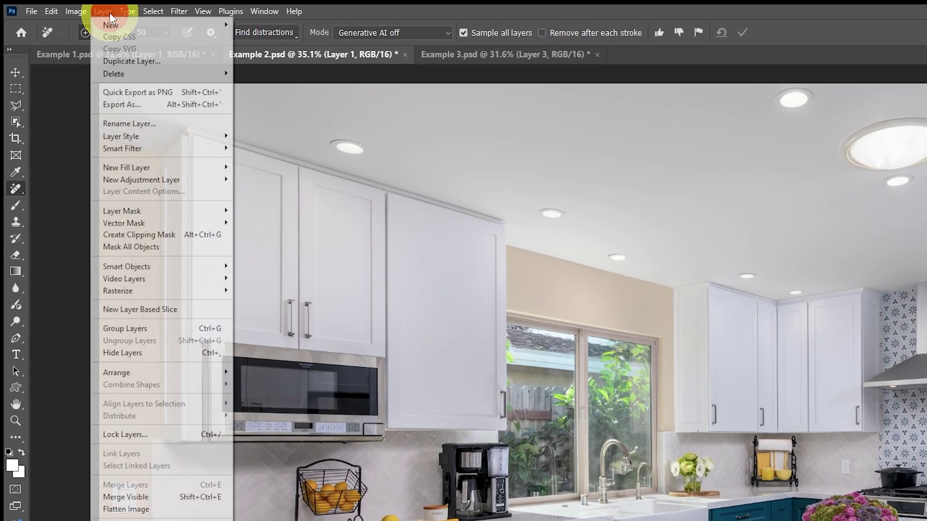
{"action": "mouse_move", "coordinate": [110, 24]}
{"action": "left_click", "coordinate": [245, 25]}
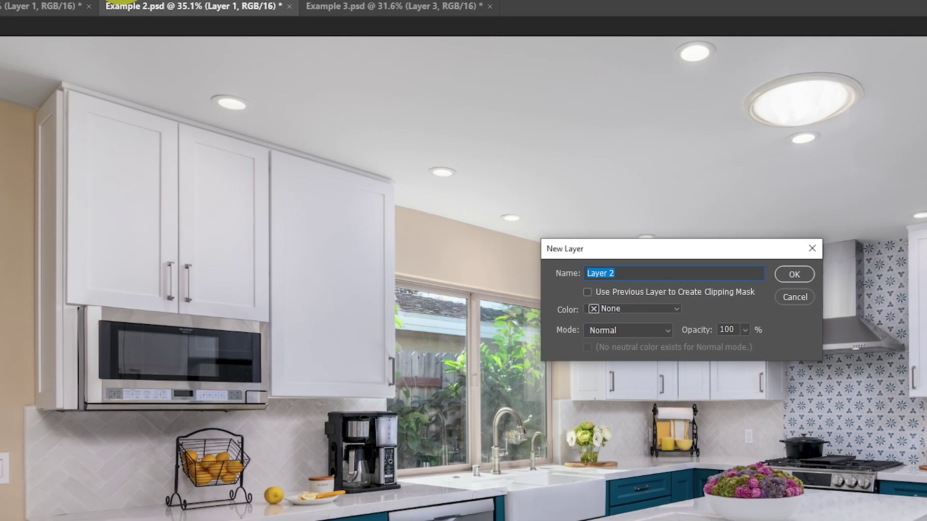
{"action": "type", "text": "Gray"}
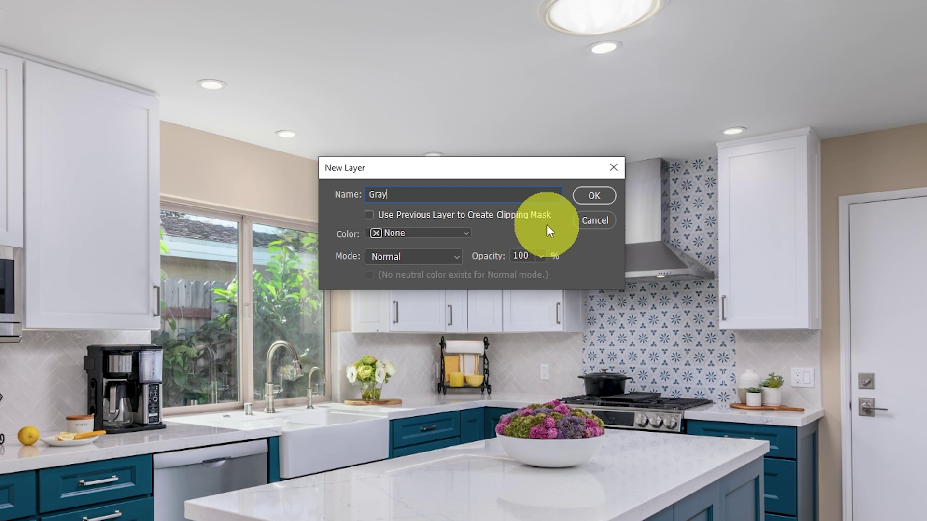
{"action": "left_click", "coordinate": [437, 258]}
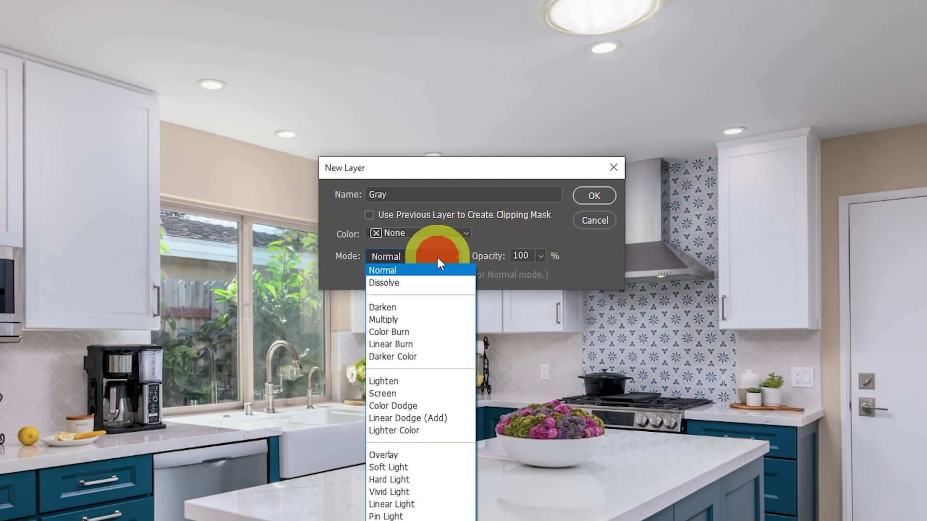
{"action": "left_click", "coordinate": [404, 455]}
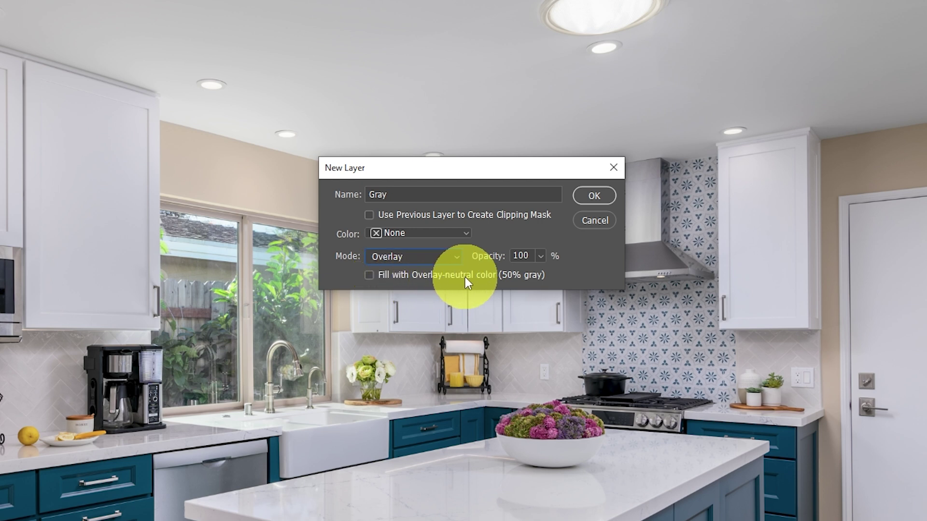
{"action": "left_click", "coordinate": [369, 275]}
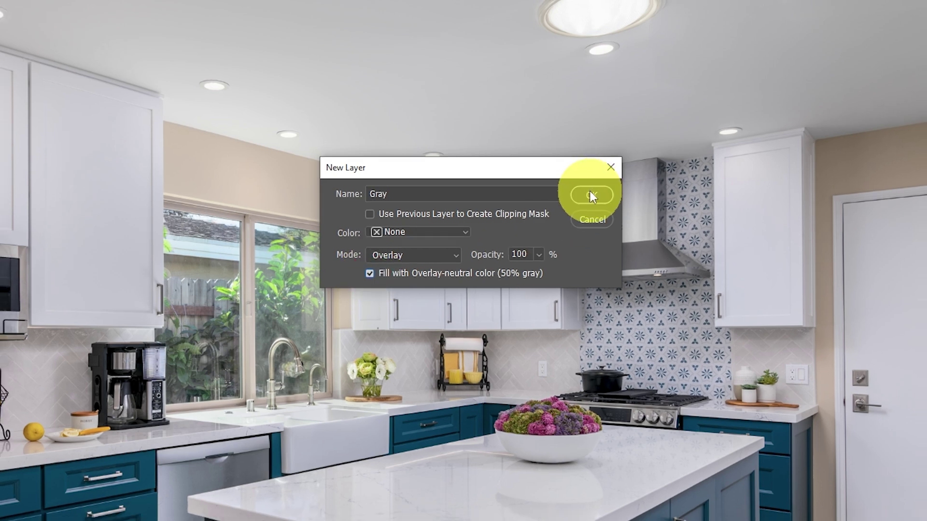
{"action": "left_click", "coordinate": [592, 194]}
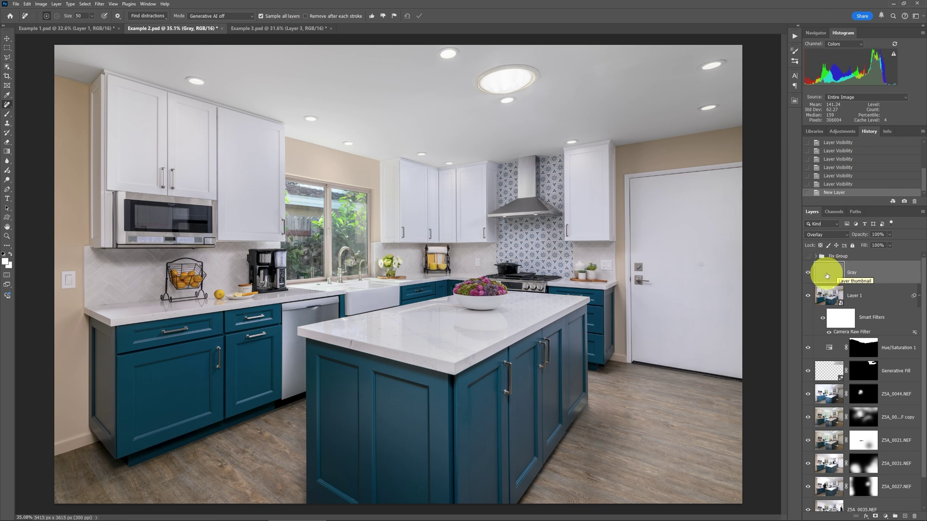
Step: Switch the Gray layer's blend mode to Normal to view its fill, and return it to Overlay
{"action": "left_click", "coordinate": [826, 235]}
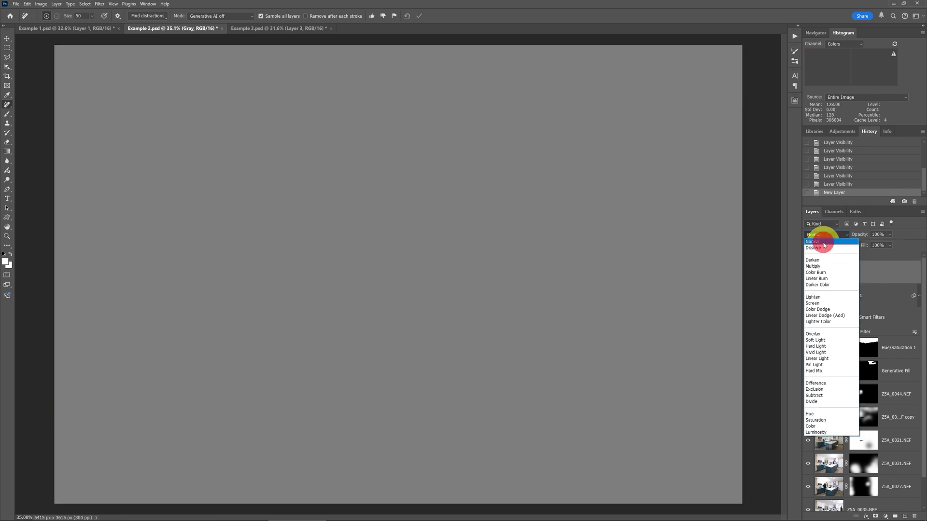
{"action": "left_click", "coordinate": [824, 244]}
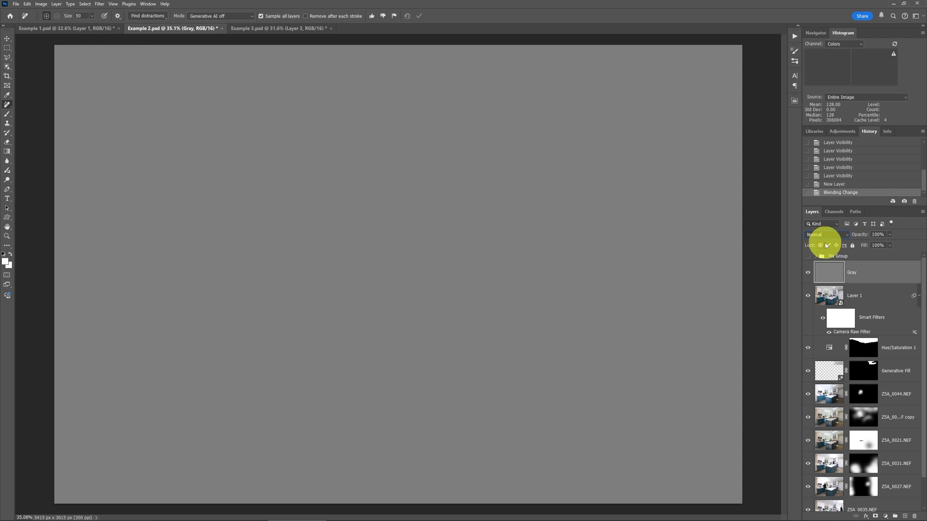
{"action": "left_click", "coordinate": [832, 236]}
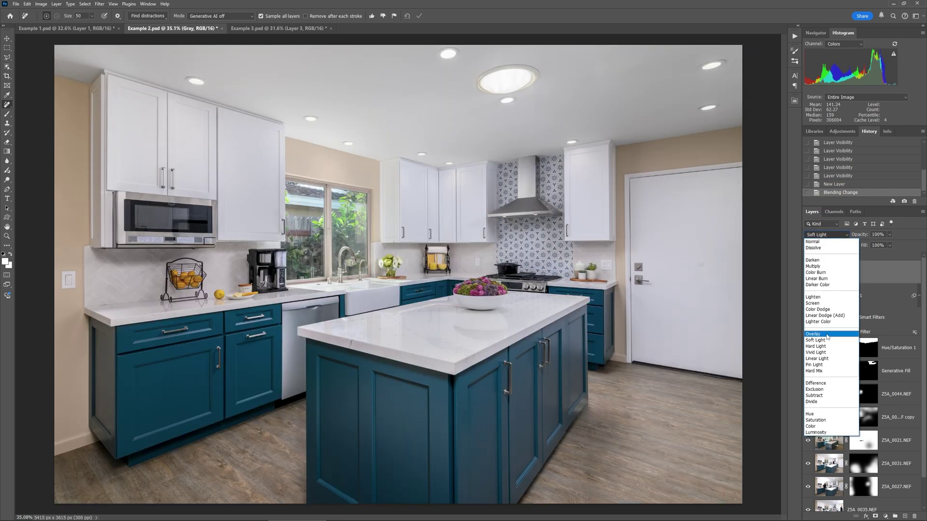
{"action": "left_click", "coordinate": [827, 334]}
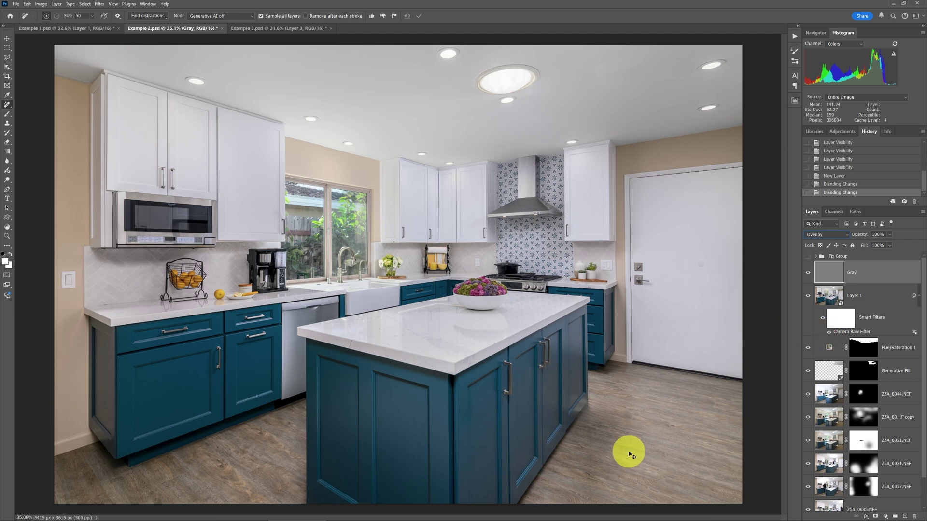
Step: Choose the Dodge tool with its range set to Midtones for work around the kitchen island and floor
{"action": "key", "text": "ctrl+plus"}
{"action": "key", "text": "ctrl+plus"}
{"action": "left_click_drag", "start_coordinate": [614, 434], "coordinate": [480, 174]}
{"action": "left_click_drag", "start_coordinate": [656, 316], "coordinate": [542, 274]}
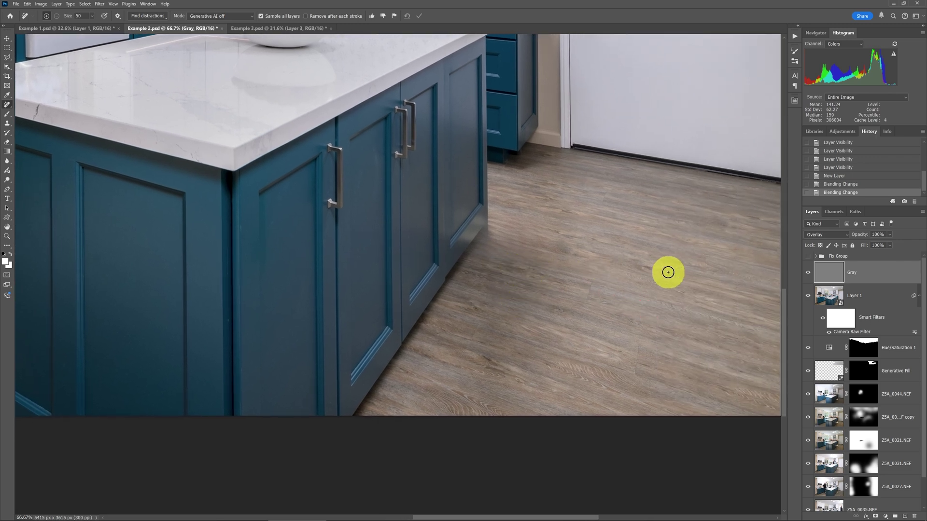
{"action": "key", "text": "ctrl+minus"}
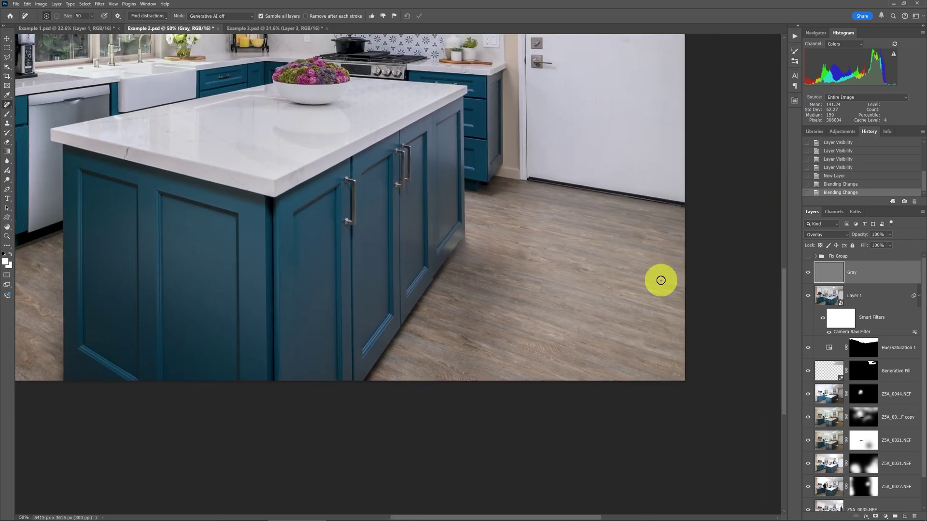
{"action": "left_click_drag", "start_coordinate": [480, 265], "coordinate": [517, 352]}
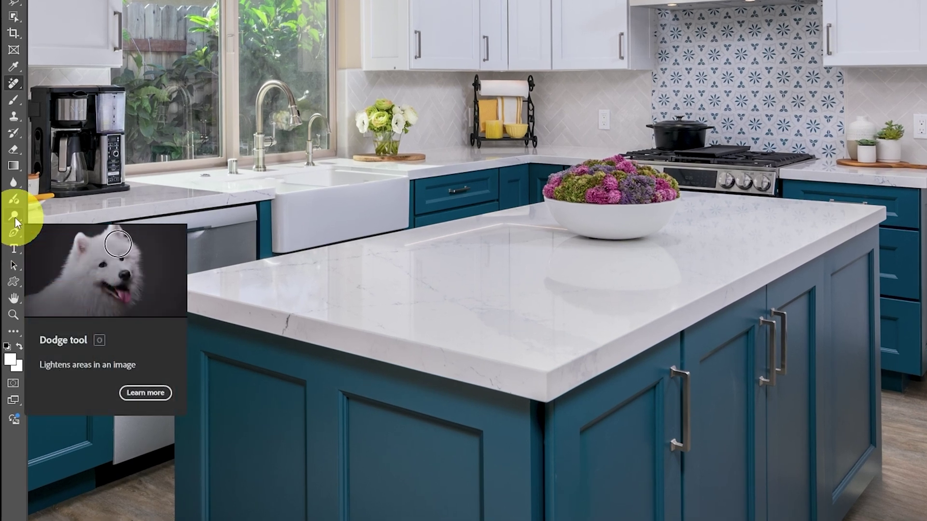
{"action": "left_click", "coordinate": [15, 216]}
{"action": "mouse_move", "coordinate": [15, 218]}
{"action": "left_mouse_down"}
{"action": "mouse_move", "coordinate": [74, 216]}
{"action": "mouse_move", "coordinate": [77, 230]}
{"action": "mouse_move", "coordinate": [75, 217]}
{"action": "left_mouse_up"}
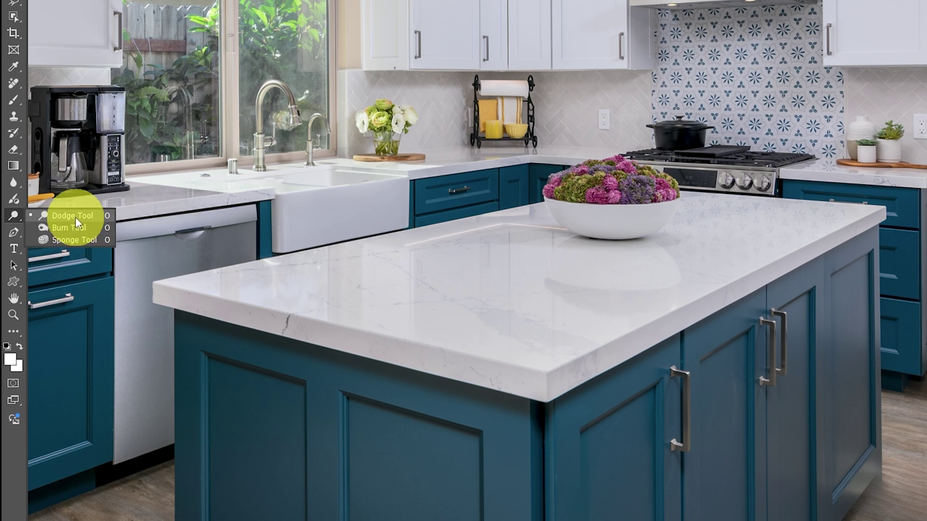
{"action": "left_click_drag", "start_coordinate": [76, 216], "coordinate": [75, 216]}
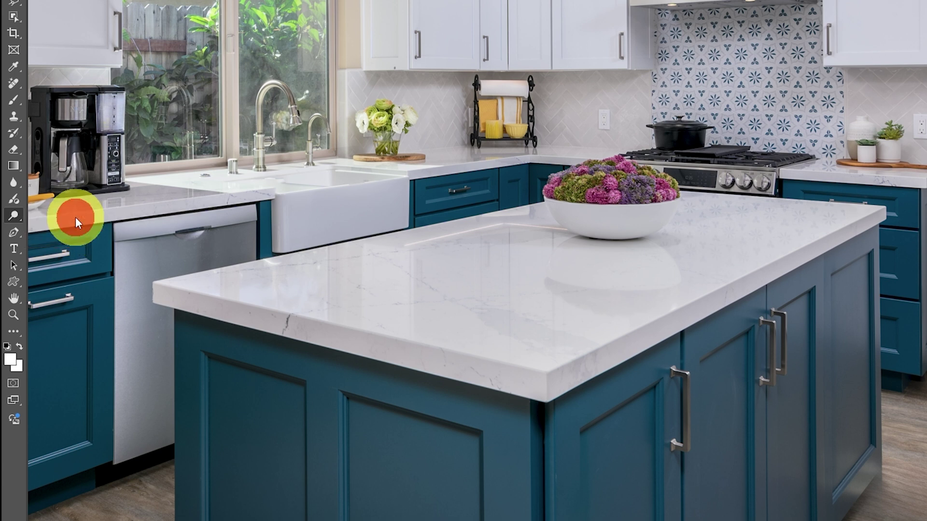
{"action": "left_click_drag", "start_coordinate": [141, 135], "coordinate": [233, 53]}
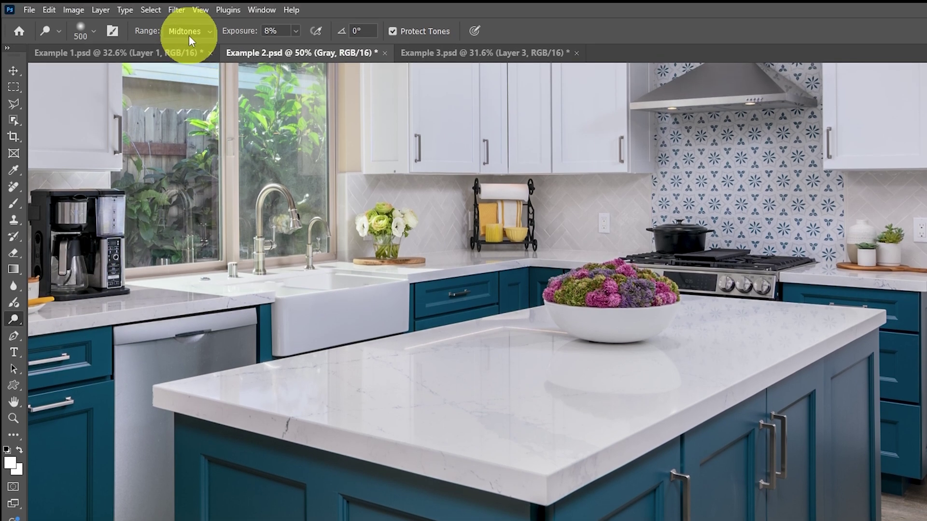
{"action": "left_click", "coordinate": [190, 37]}
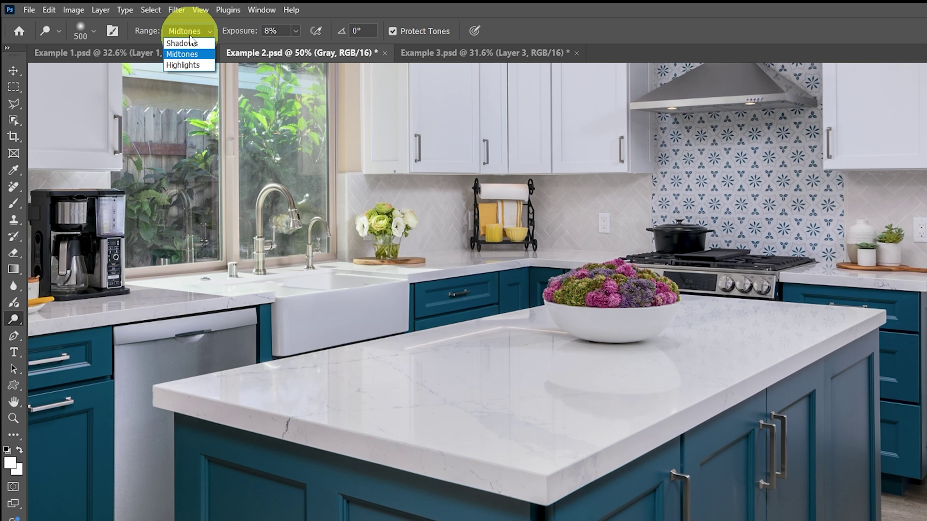
{"action": "left_click", "coordinate": [198, 53]}
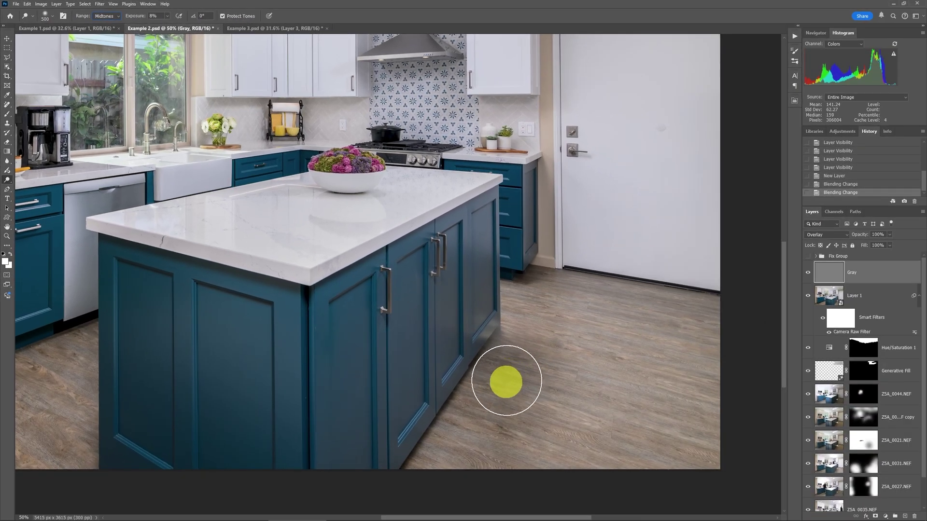
Step: Dodge the dark floor area beside the island's door side on the Gray layer, and compare with that layer hidden
{"action": "key", "text": "bracketright"}
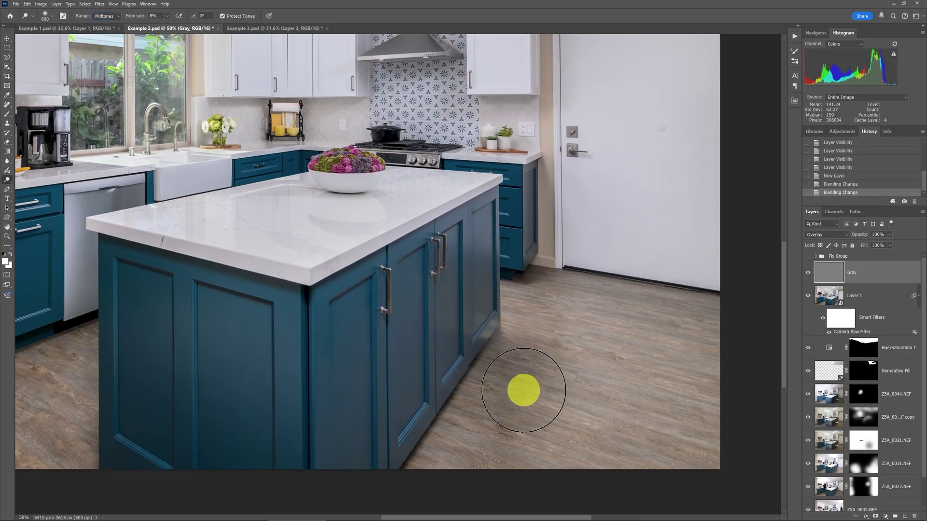
{"action": "key", "text": "bracketright"}
{"action": "key", "text": "bracketright"}
{"action": "key", "text": "bracketleft"}
{"action": "mouse_move", "coordinate": [536, 363]}
{"action": "left_mouse_down"}
{"action": "mouse_move", "coordinate": [519, 389]}
{"action": "mouse_move", "coordinate": [543, 356]}
{"action": "mouse_move", "coordinate": [483, 443]}
{"action": "mouse_move", "coordinate": [516, 433]}
{"action": "mouse_move", "coordinate": [515, 417]}
{"action": "mouse_move", "coordinate": [478, 447]}
{"action": "mouse_move", "coordinate": [523, 349]}
{"action": "mouse_move", "coordinate": [490, 407]}
{"action": "mouse_move", "coordinate": [540, 353]}
{"action": "mouse_move", "coordinate": [521, 449]}
{"action": "mouse_move", "coordinate": [462, 463]}
{"action": "mouse_move", "coordinate": [510, 397]}
{"action": "mouse_move", "coordinate": [572, 363]}
{"action": "left_mouse_up"}
{"action": "key", "text": "bracketleft"}
{"action": "key", "text": "bracketleft"}
{"action": "key", "text": "bracketleft"}
{"action": "left_click", "coordinate": [809, 274]}
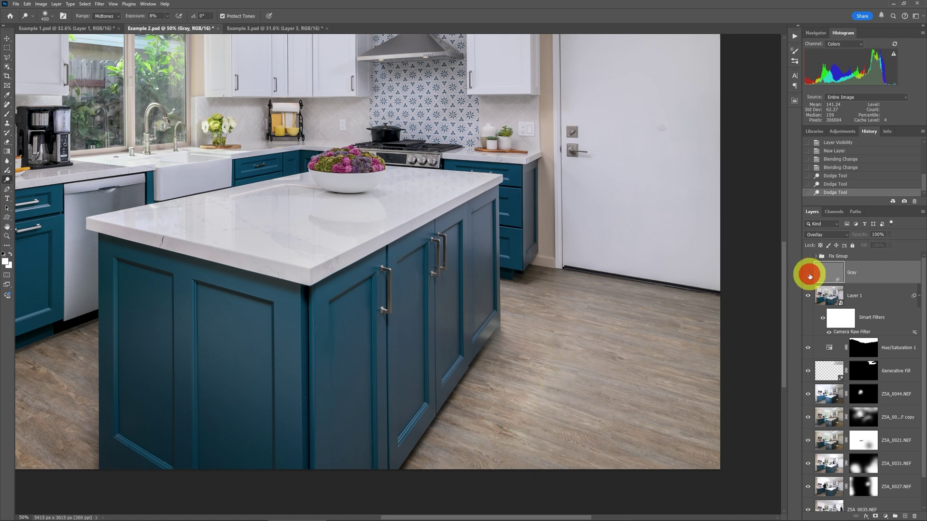
{"action": "left_click", "coordinate": [808, 274]}
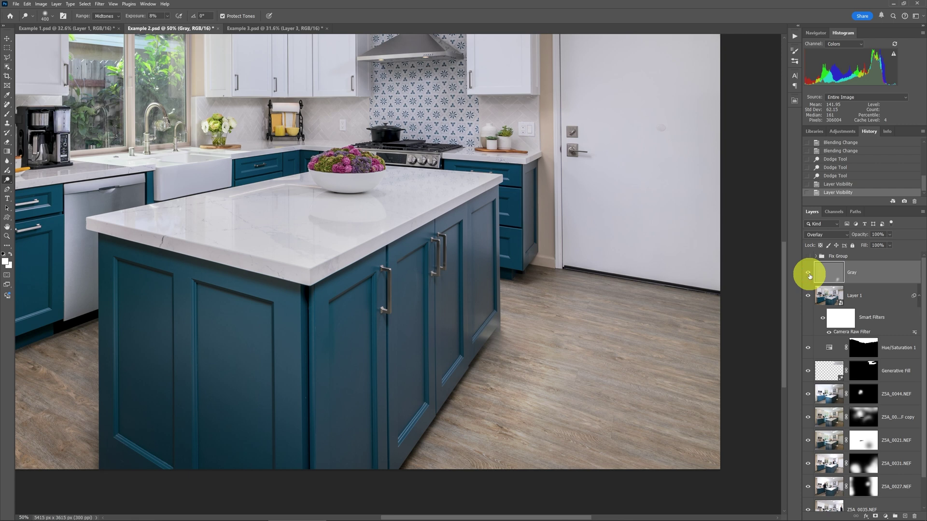
Step: Dodge the foreground floor and the lower part of the island's front panels with a larger brush
{"action": "key", "text": "ctrl+0"}
{"action": "key", "text": "bracketright"}
{"action": "key", "text": "bracketright"}
{"action": "key", "text": "bracketright"}
{"action": "mouse_move", "coordinate": [644, 468]}
{"action": "left_mouse_down"}
{"action": "mouse_move", "coordinate": [679, 452]}
{"action": "mouse_move", "coordinate": [650, 458]}
{"action": "mouse_move", "coordinate": [672, 443]}
{"action": "mouse_move", "coordinate": [370, 448]}
{"action": "mouse_move", "coordinate": [342, 461]}
{"action": "left_mouse_up"}
{"action": "key", "text": "p"}
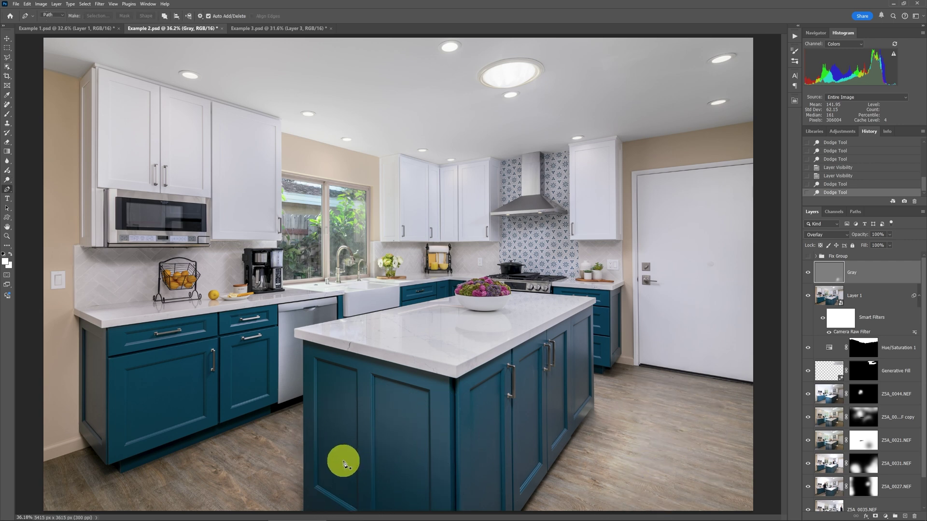
{"action": "key", "text": "o"}
{"action": "mouse_move", "coordinate": [343, 461]}
{"action": "left_mouse_down"}
{"action": "mouse_move", "coordinate": [419, 496]}
{"action": "mouse_move", "coordinate": [334, 468]}
{"action": "mouse_move", "coordinate": [356, 469]}
{"action": "left_mouse_up"}
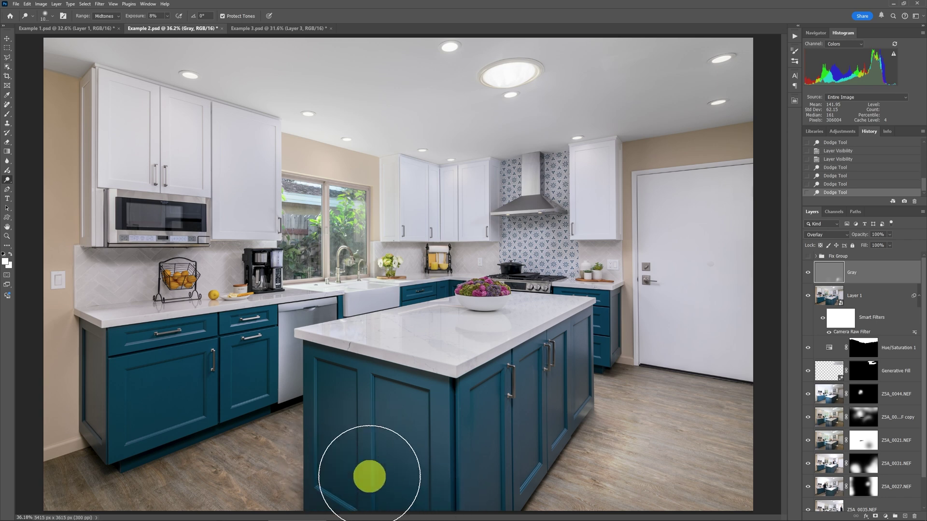
Step: Dodge the backsplash around the fruit basket and coffee machine with the brush reduced to size 600
{"action": "key", "text": "bracketleft"}
{"action": "key", "text": "bracketleft"}
{"action": "key", "text": "bracketleft"}
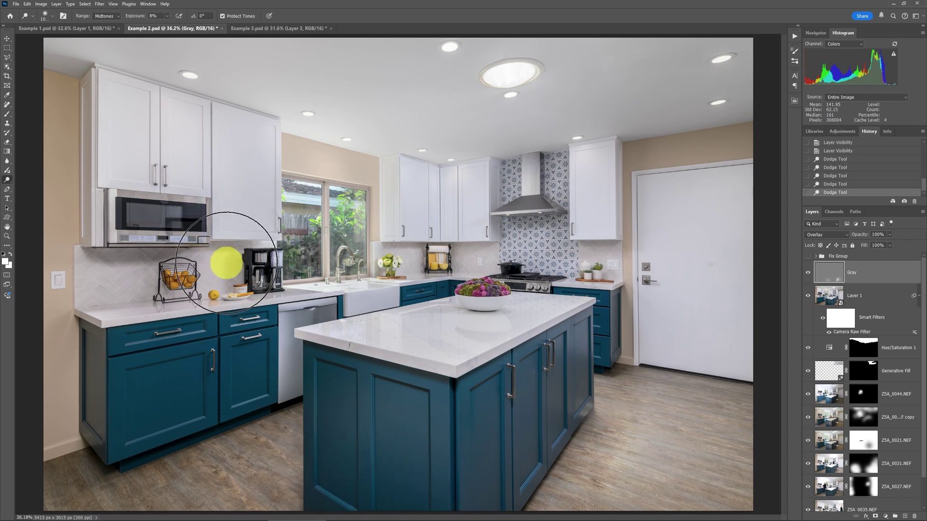
{"action": "key", "text": "bracketleft"}
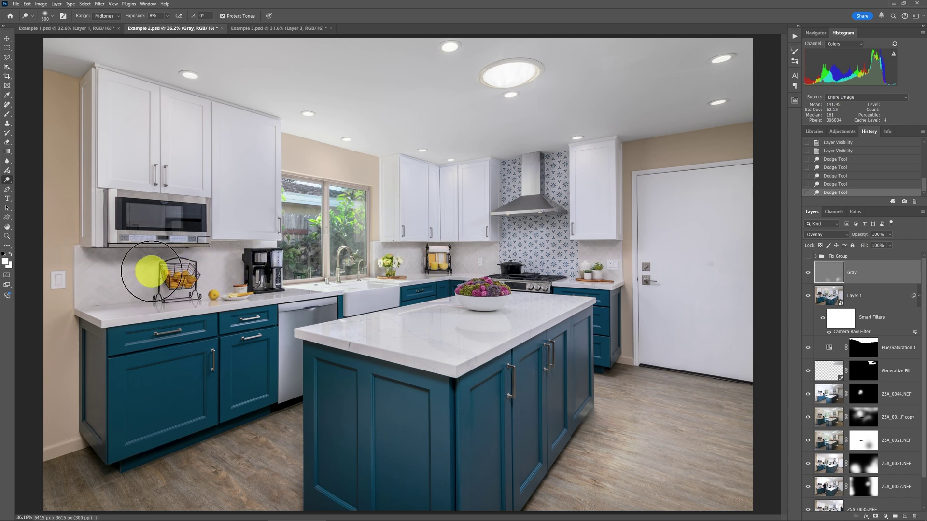
{"action": "left_click", "coordinate": [263, 267]}
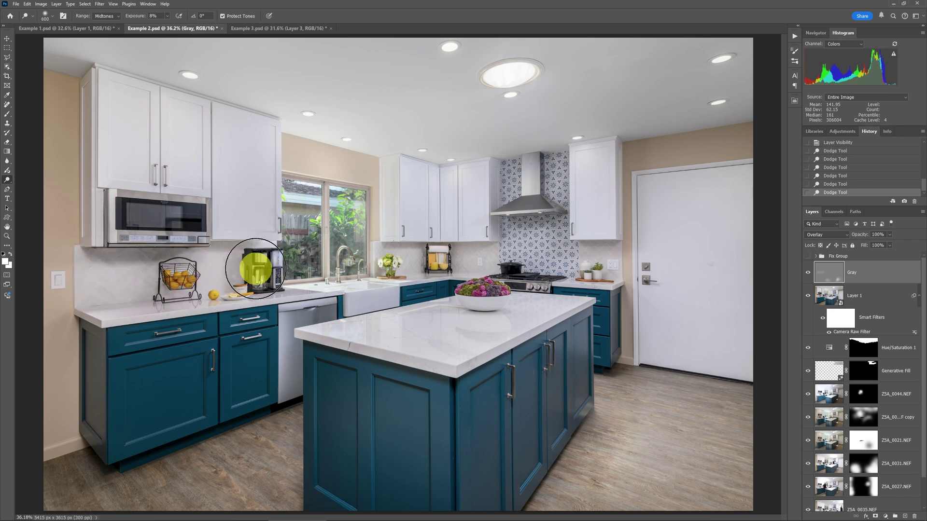
{"action": "left_click", "coordinate": [269, 267]}
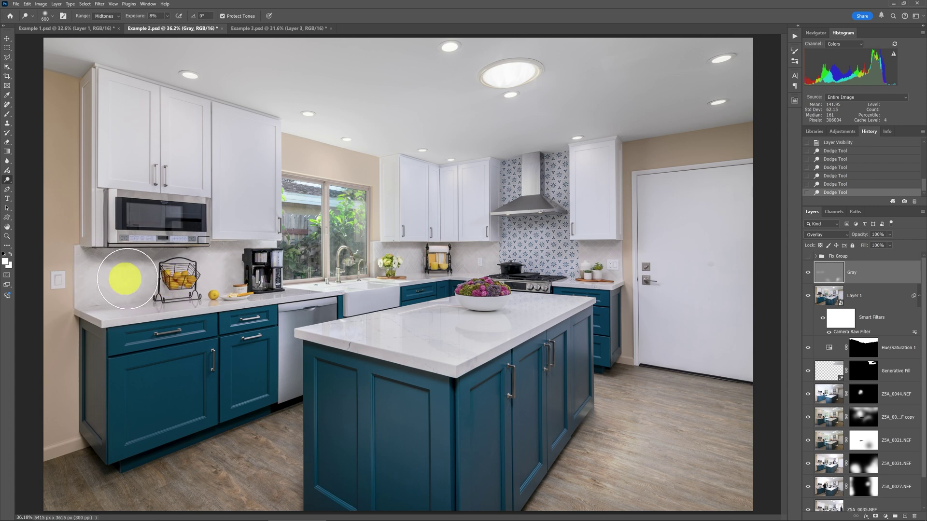
Step: Dodge the coffee machine area, the island's front panels and the foreground floor on the Gray layer, comparing with that layer hidden
{"action": "left_click", "coordinate": [255, 269]}
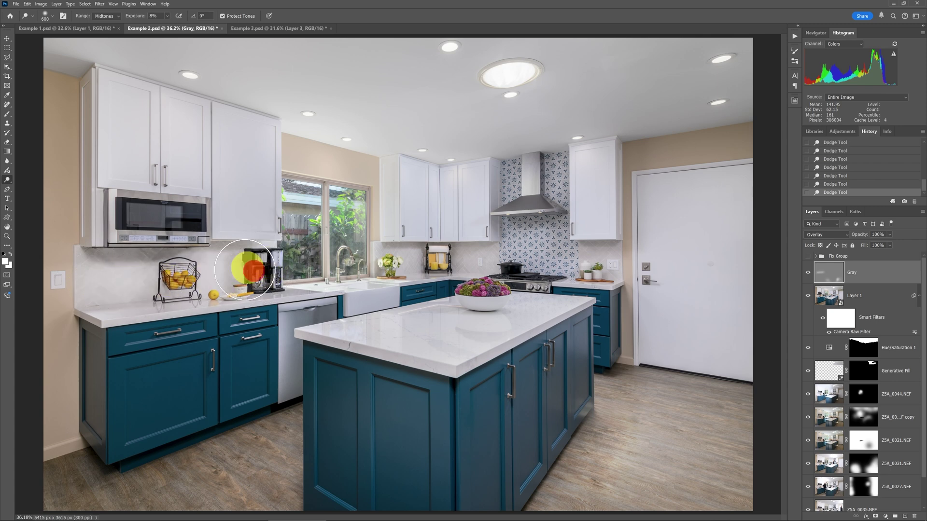
{"action": "left_click", "coordinate": [420, 460]}
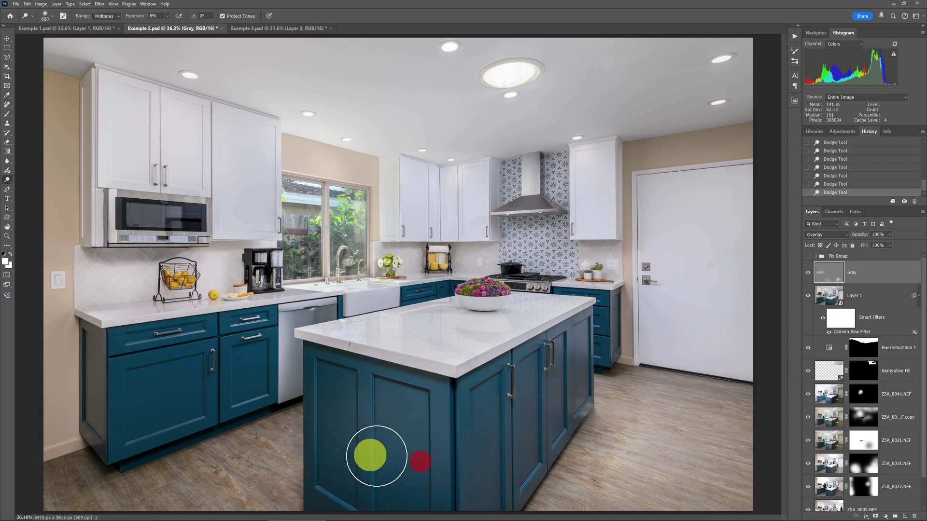
{"action": "left_click", "coordinate": [809, 273]}
{"action": "left_click", "coordinate": [809, 273]}
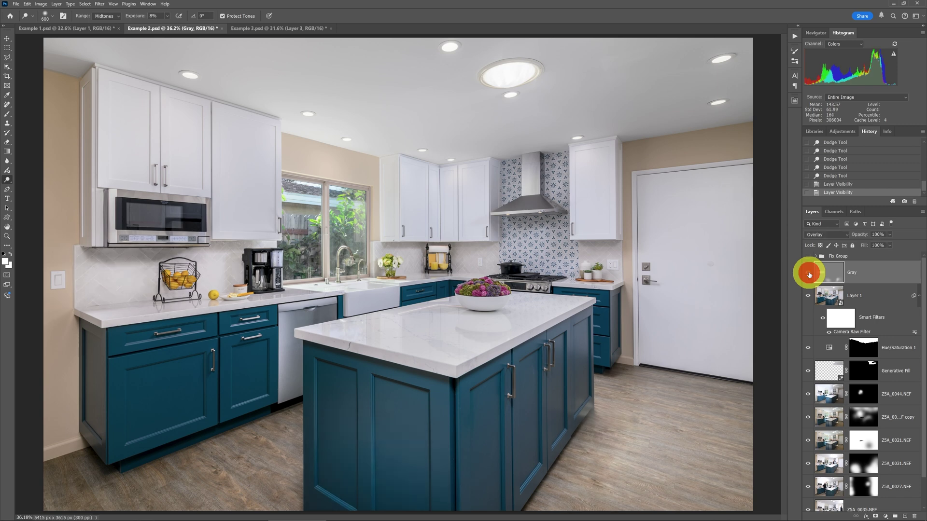
{"action": "left_click", "coordinate": [631, 488]}
{"action": "left_click_drag", "start_coordinate": [313, 308], "coordinate": [328, 315]}
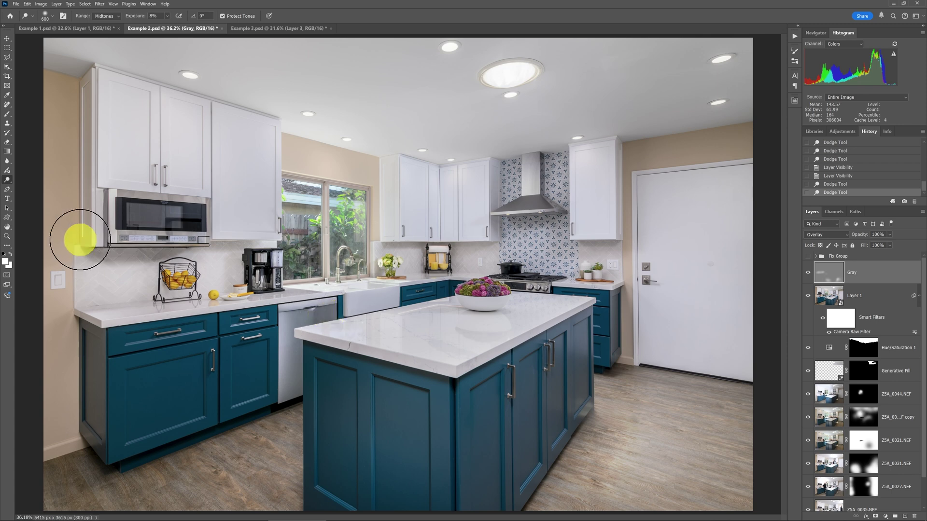
Step: Burn the ceiling area above the window on the Gray layer at 20% exposure, and compare with that layer hidden
{"action": "right_click", "coordinate": [8, 181]}
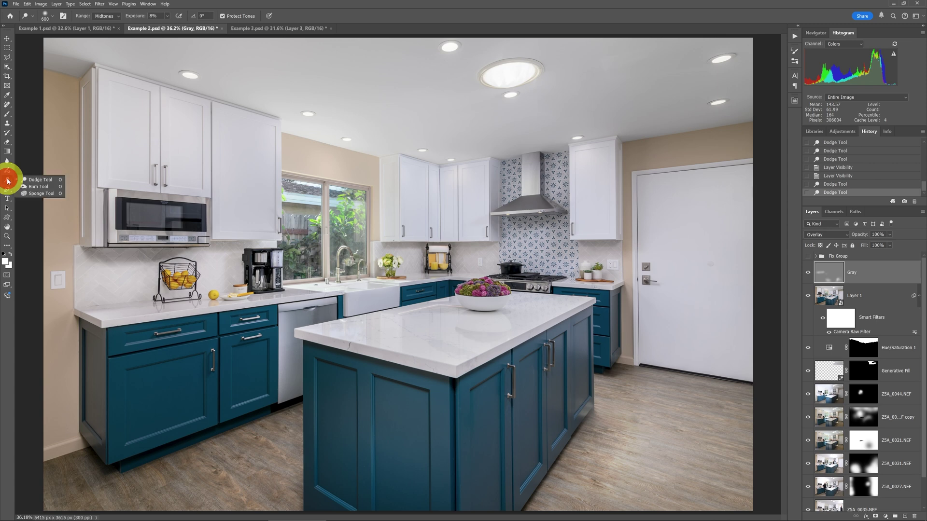
{"action": "left_click", "coordinate": [39, 187]}
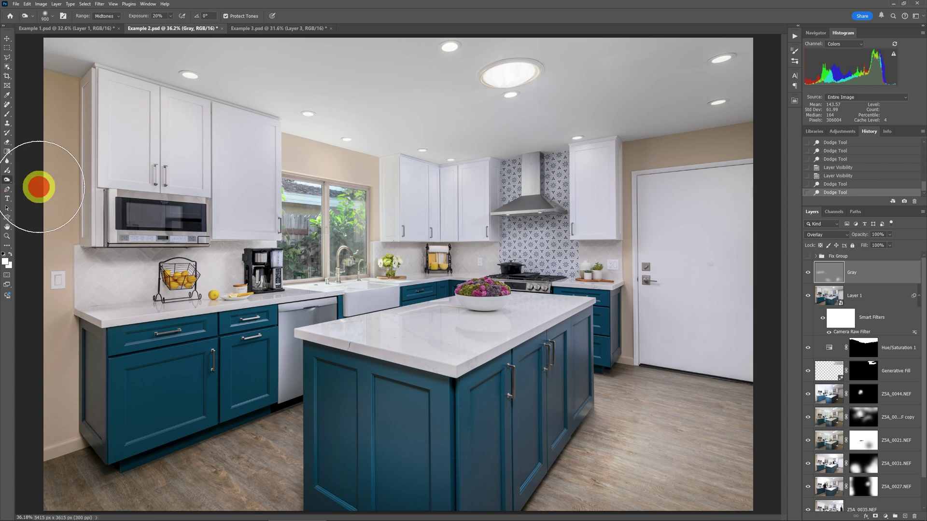
{"action": "left_click_drag", "start_coordinate": [407, 345], "coordinate": [401, 340]}
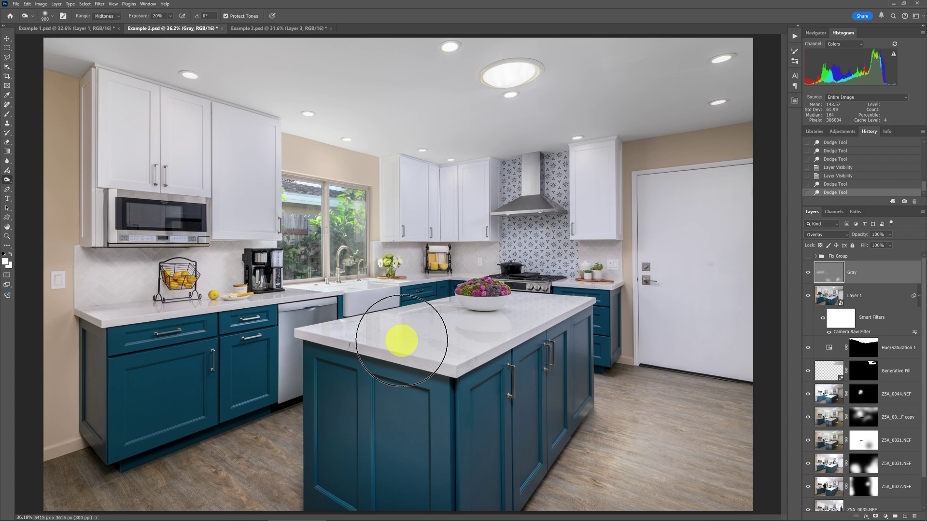
{"action": "mouse_move", "coordinate": [401, 341]}
{"action": "left_mouse_down"}
{"action": "mouse_move", "coordinate": [300, 118]}
{"action": "mouse_move", "coordinate": [408, 155]}
{"action": "mouse_move", "coordinate": [292, 109]}
{"action": "mouse_move", "coordinate": [375, 133]}
{"action": "mouse_move", "coordinate": [287, 109]}
{"action": "mouse_move", "coordinate": [362, 128]}
{"action": "mouse_move", "coordinate": [353, 131]}
{"action": "left_mouse_up"}
{"action": "key", "text": "bracketleft"}
{"action": "key", "text": "bracketleft"}
{"action": "key", "text": "bracketleft"}
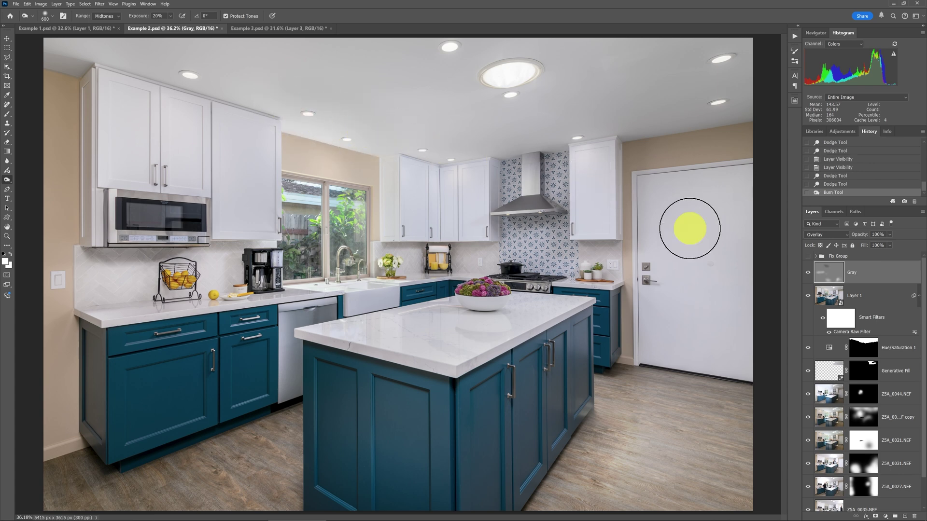
{"action": "left_click", "coordinate": [853, 276]}
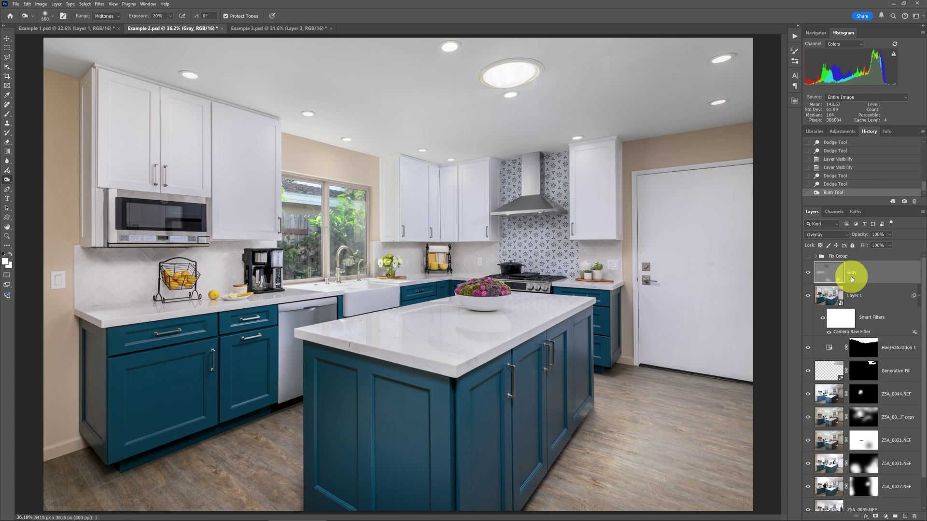
{"action": "left_click", "coordinate": [808, 275]}
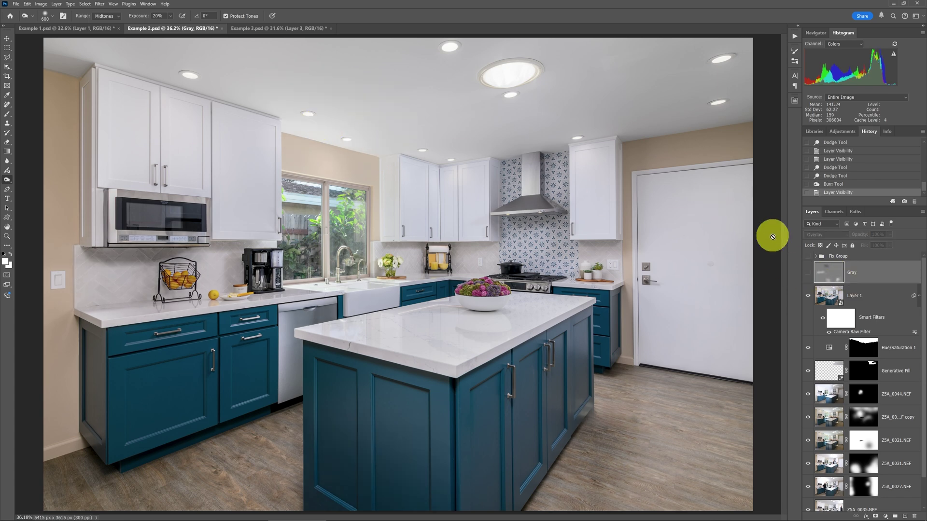
{"action": "left_click", "coordinate": [807, 275]}
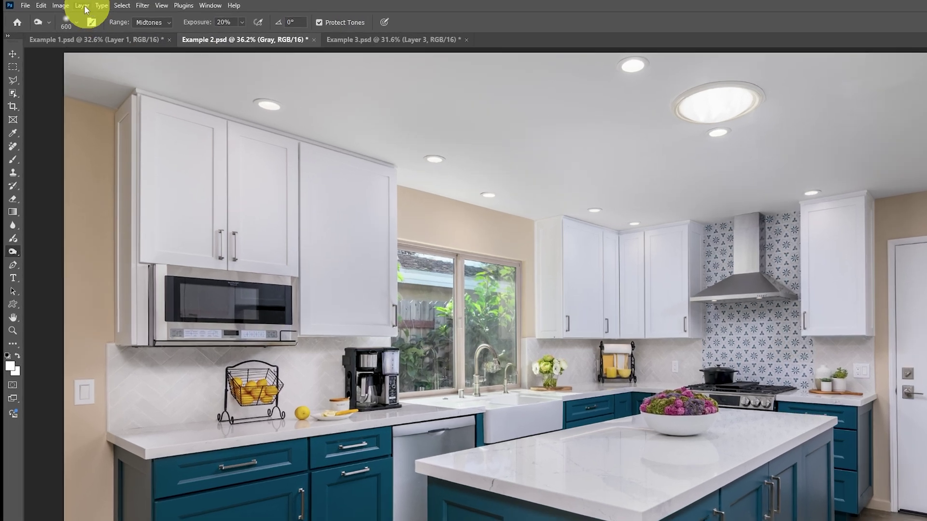
Step: Add a Reveal All layer mask to the Gray layer
{"action": "left_click", "coordinate": [56, 4]}
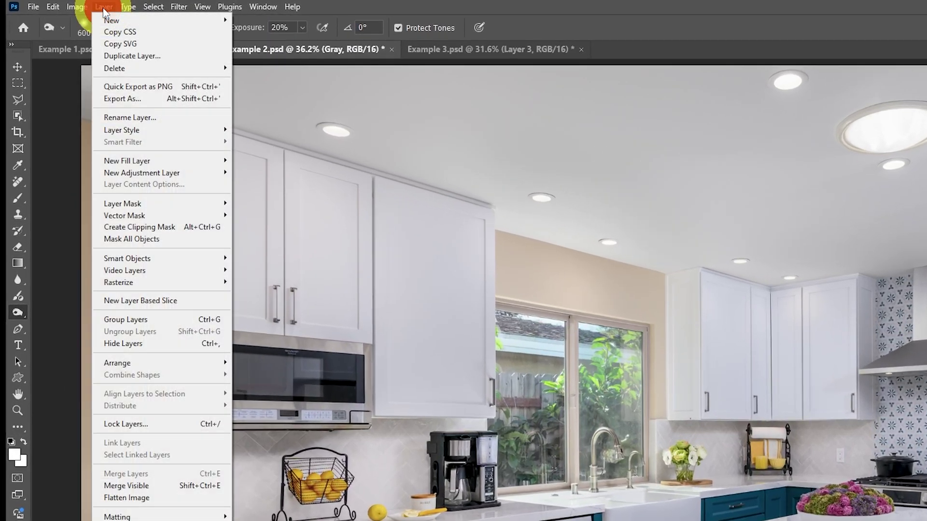
{"action": "mouse_move", "coordinate": [145, 202]}
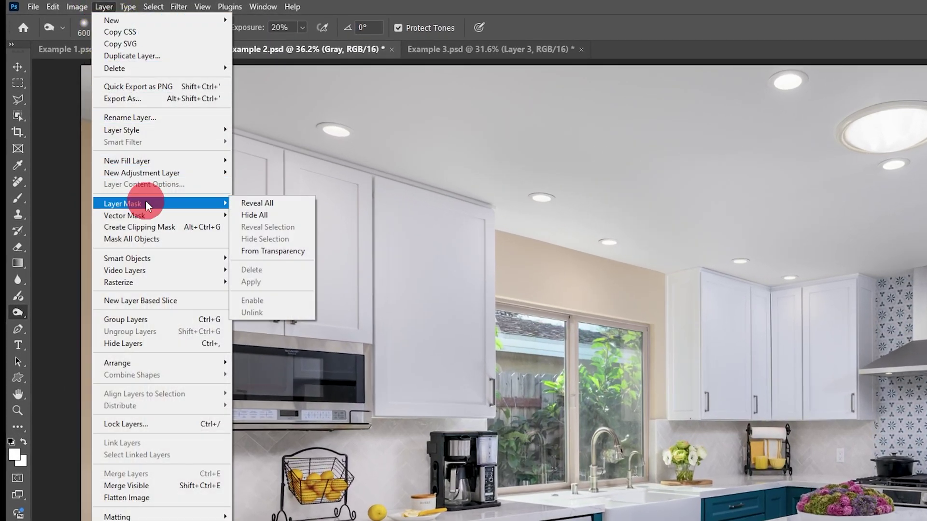
{"action": "left_click", "coordinate": [271, 205]}
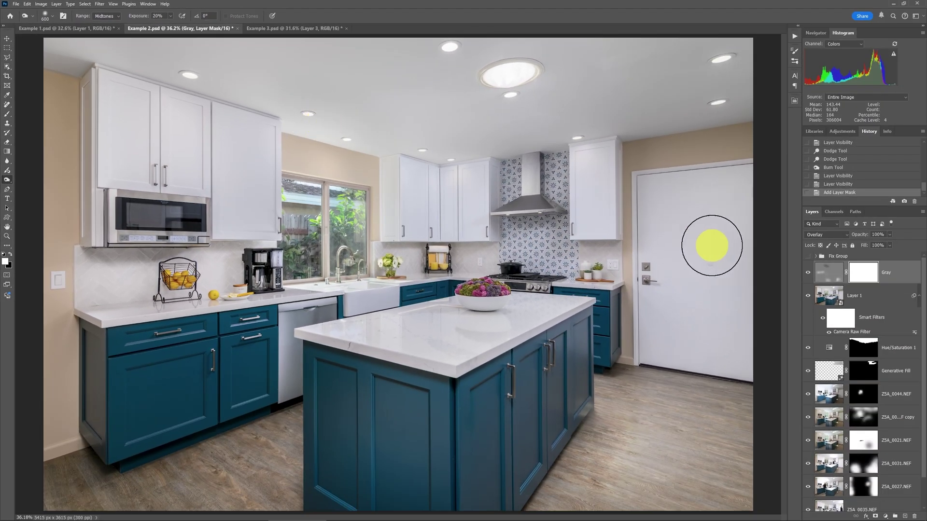
Step: Erase the Gray layer's mask over the burned ceiling area using a large Eraser brush at 30% flow
{"action": "key", "text": "e"}
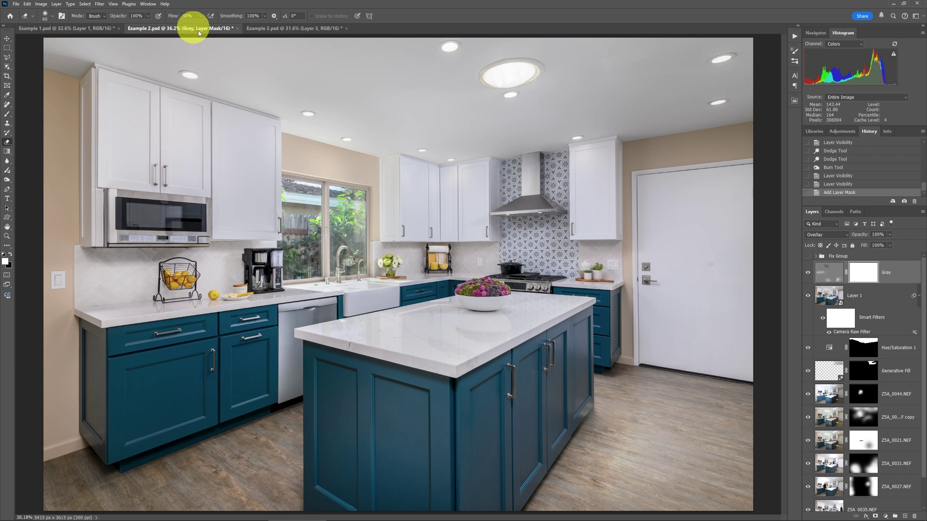
{"action": "key", "text": "bracketright"}
{"action": "key", "text": "bracketright"}
{"action": "key", "text": "bracketright"}
{"action": "key", "text": "bracketright"}
{"action": "key", "text": "bracketright"}
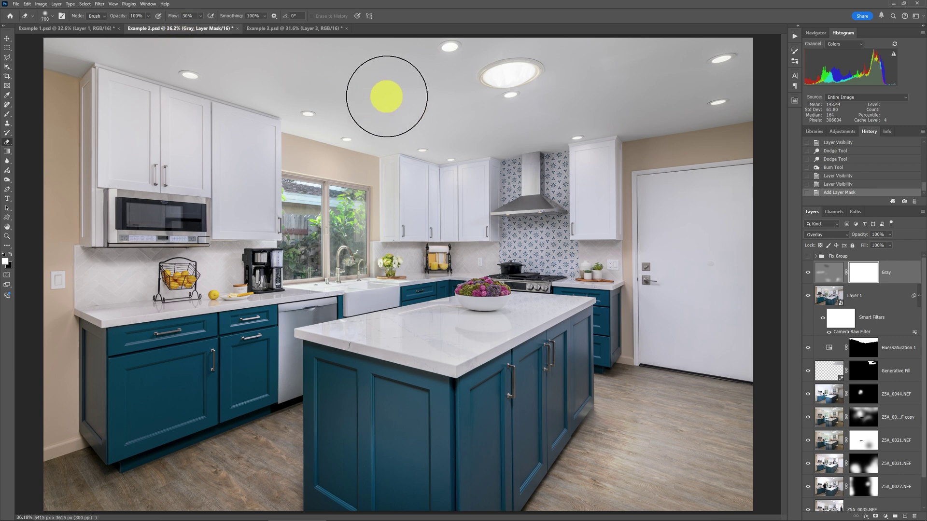
{"action": "left_click_drag", "start_coordinate": [409, 99], "coordinate": [325, 68]}
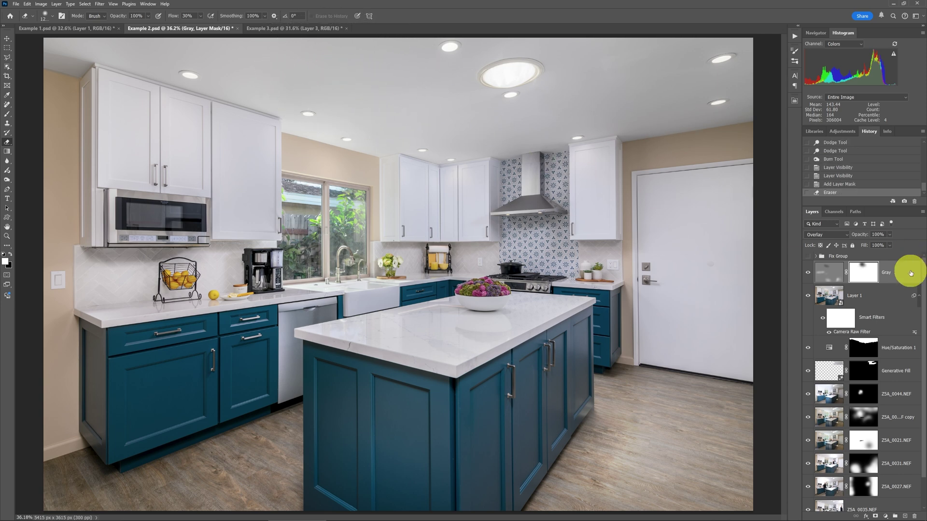
Step: Compare the kitchen photo with the masked Gray layer hidden and shown
{"action": "left_click", "coordinate": [808, 273]}
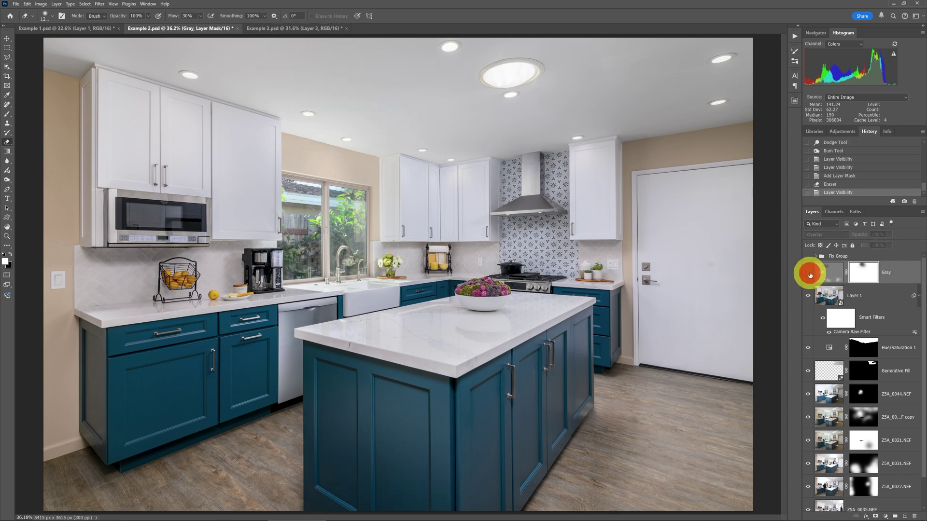
{"action": "left_click", "coordinate": [809, 274]}
{"action": "left_click", "coordinate": [809, 274]}
{"action": "left_click", "coordinate": [809, 274]}
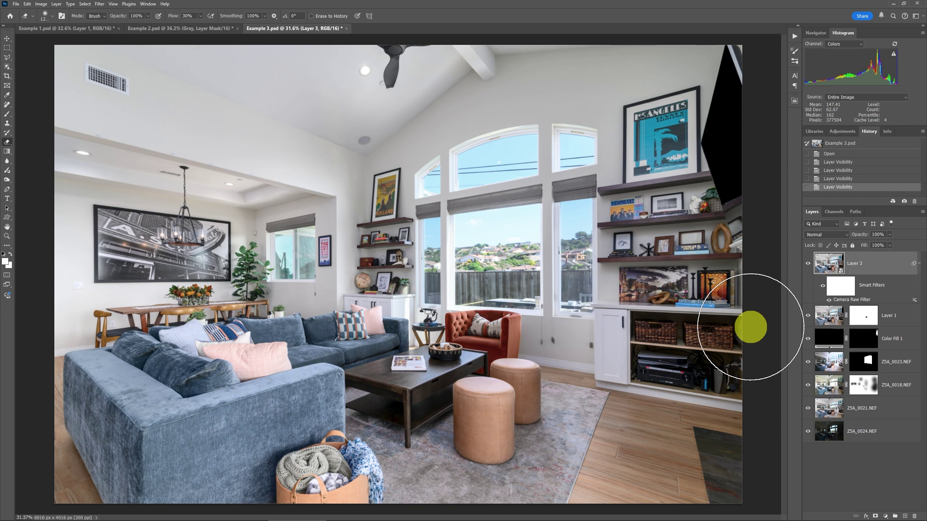
Step: Examine the backyard seen through the living-room windows of the Example 3 photo at up to 100% magnification
{"action": "key", "text": "z"}
{"action": "left_click", "coordinate": [532, 307]}
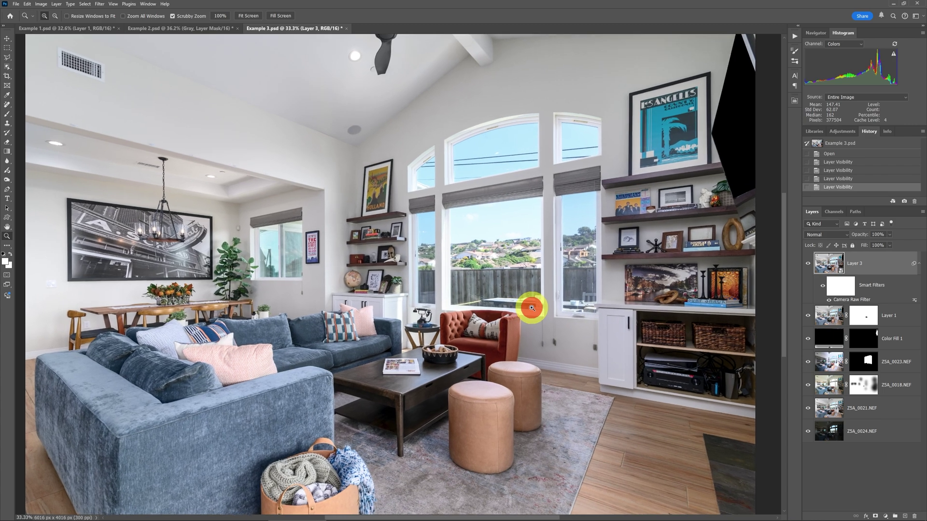
{"action": "left_click", "coordinate": [532, 308]}
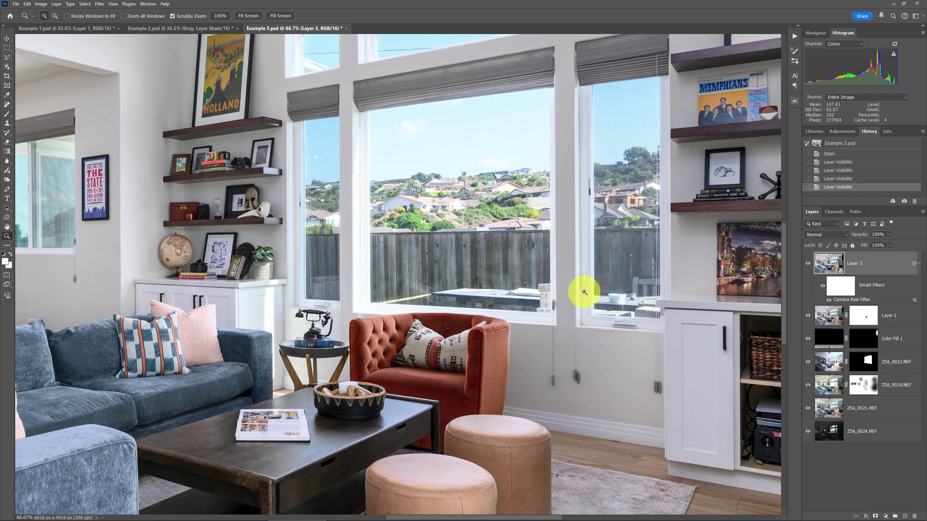
{"action": "left_click_drag", "start_coordinate": [584, 292], "coordinate": [544, 272]}
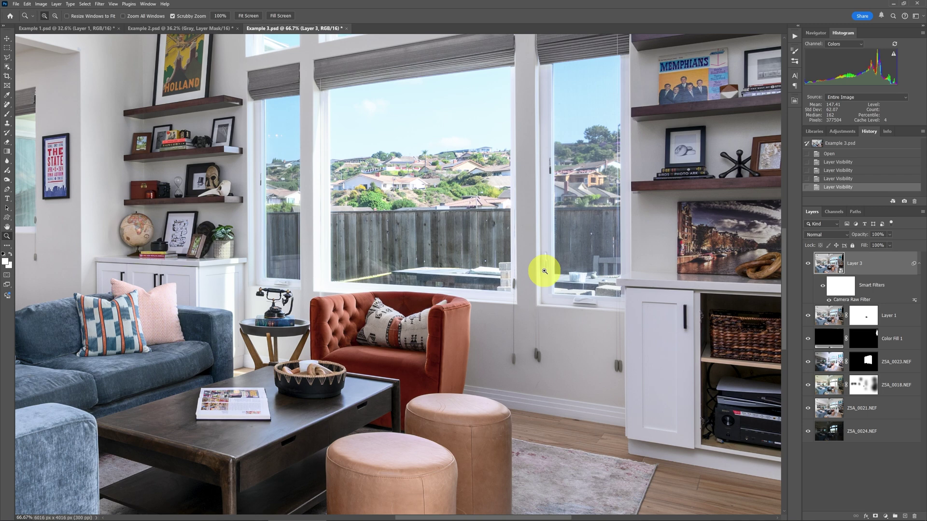
{"action": "key", "text": "ctrl+0"}
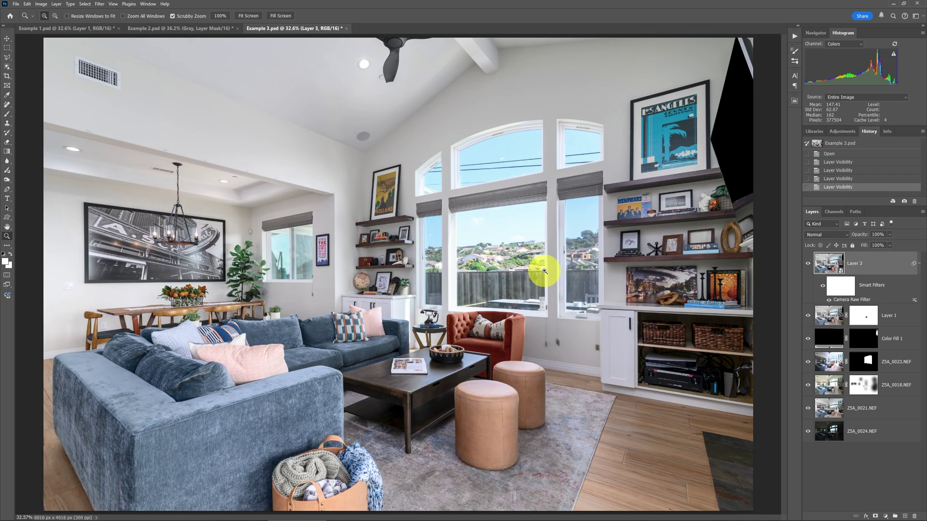
{"action": "left_click", "coordinate": [541, 304]}
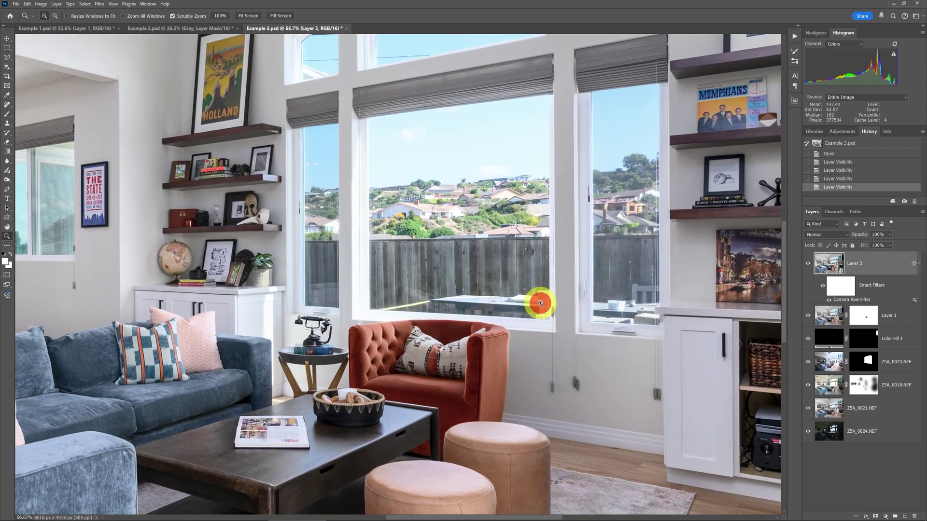
{"action": "left_click", "coordinate": [541, 303]}
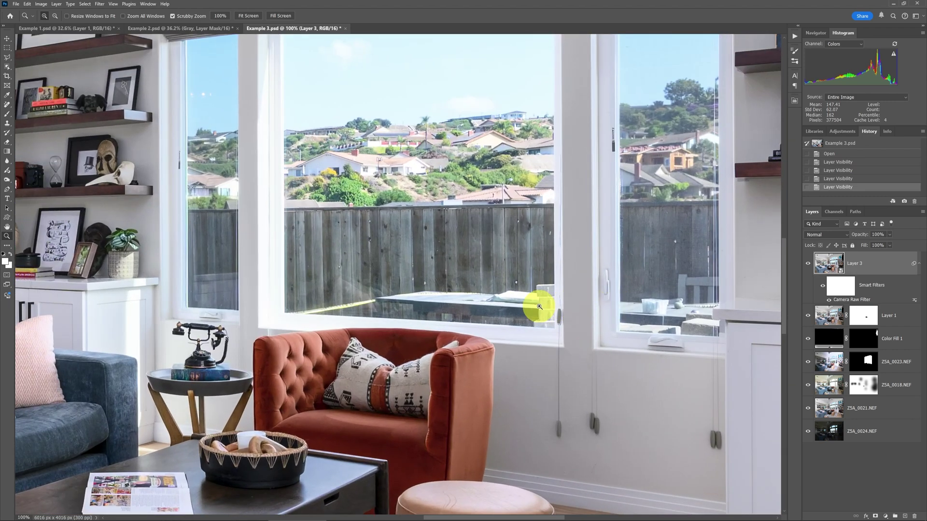
{"action": "left_click_drag", "start_coordinate": [568, 282], "coordinate": [534, 265]}
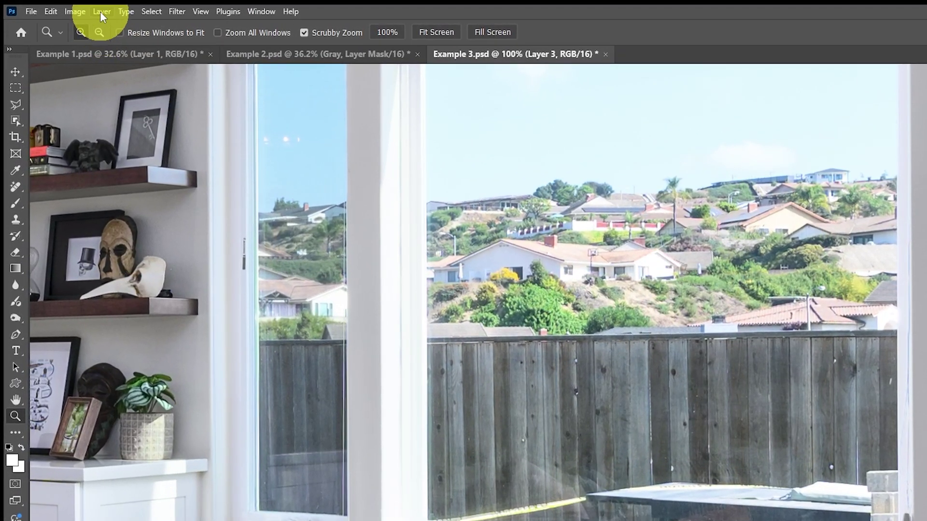
Step: Create a new layer named Removes above Layer 3
{"action": "left_click", "coordinate": [101, 11]}
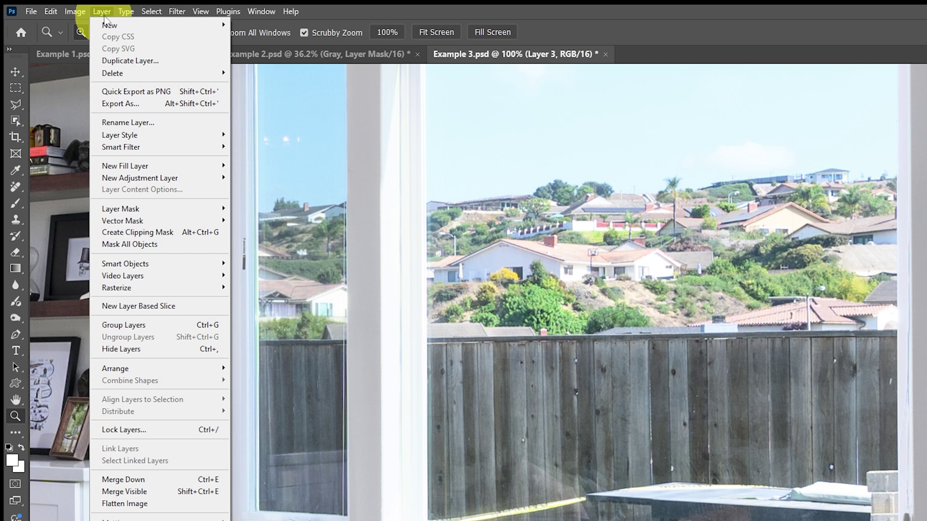
{"action": "mouse_move", "coordinate": [106, 25]}
{"action": "left_click", "coordinate": [241, 25]}
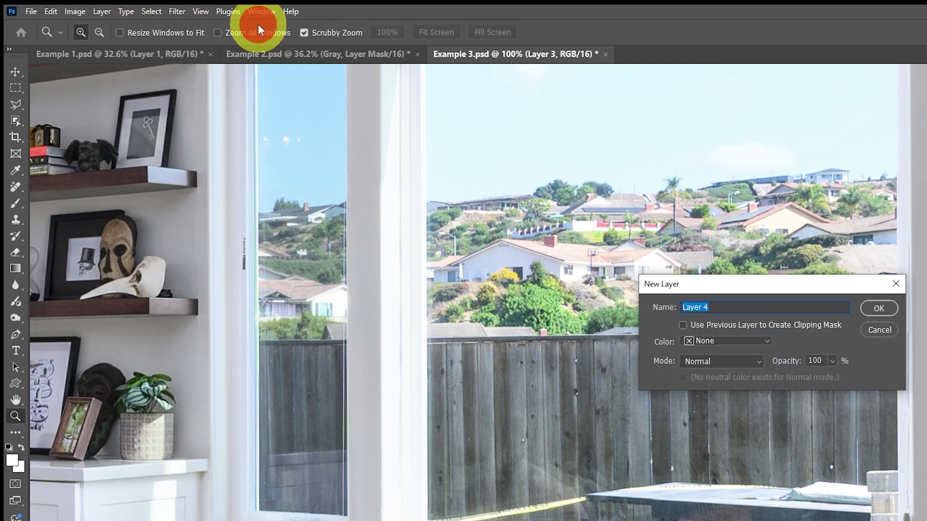
{"action": "type", "text": "Remov"}
{"action": "type", "text": "es"}
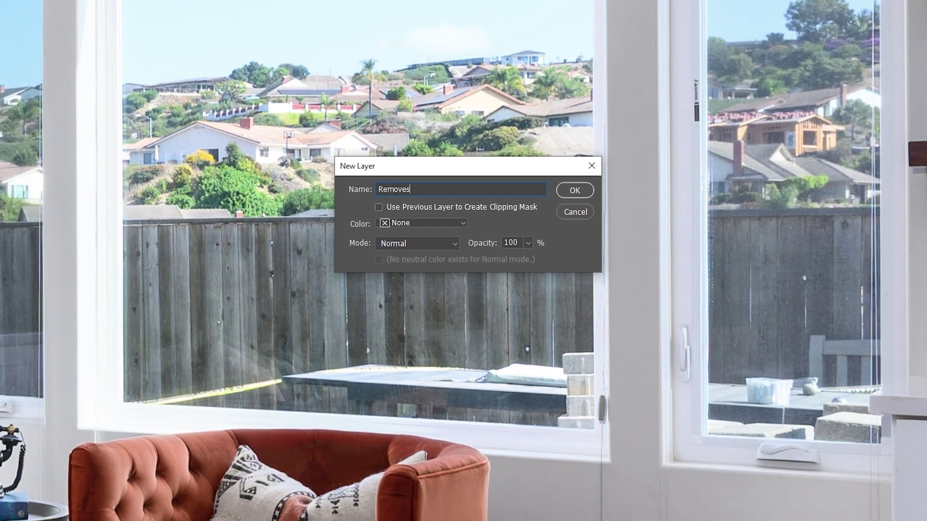
{"action": "left_click", "coordinate": [585, 192]}
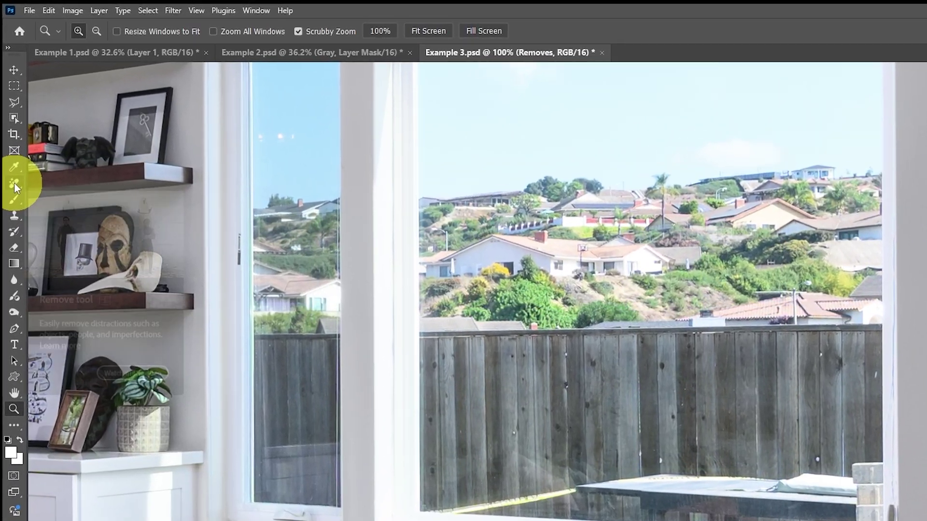
Step: Remove the yellow strip, table and blocks outside the center window using the Remove tool at size 35, and compare with the Removes layer hidden
{"action": "left_click", "coordinate": [10, 149]}
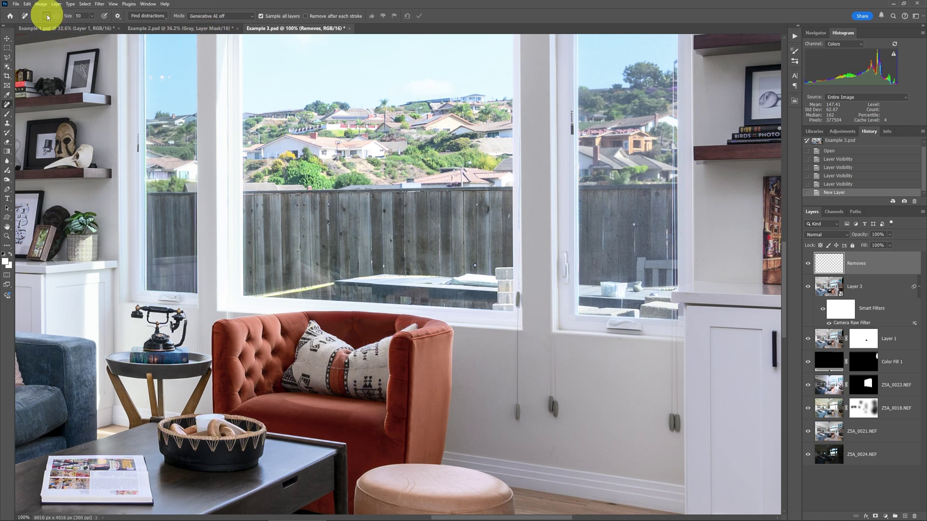
{"action": "key", "text": "bracketleft"}
{"action": "key", "text": "bracketleft"}
{"action": "key", "text": "bracketleft"}
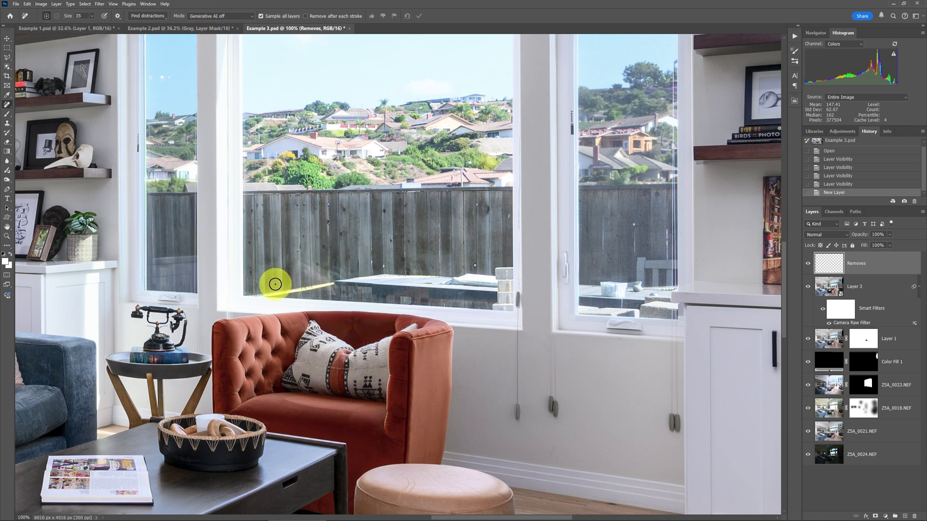
{"action": "left_click", "coordinate": [251, 295]}
{"action": "left_click", "coordinate": [341, 282], "text": "shift"}
{"action": "mouse_move", "coordinate": [342, 277]}
{"action": "left_mouse_down"}
{"action": "mouse_move", "coordinate": [506, 270]}
{"action": "mouse_move", "coordinate": [508, 299]}
{"action": "mouse_move", "coordinate": [493, 310]}
{"action": "mouse_move", "coordinate": [478, 298]}
{"action": "mouse_move", "coordinate": [338, 277]}
{"action": "left_mouse_up"}
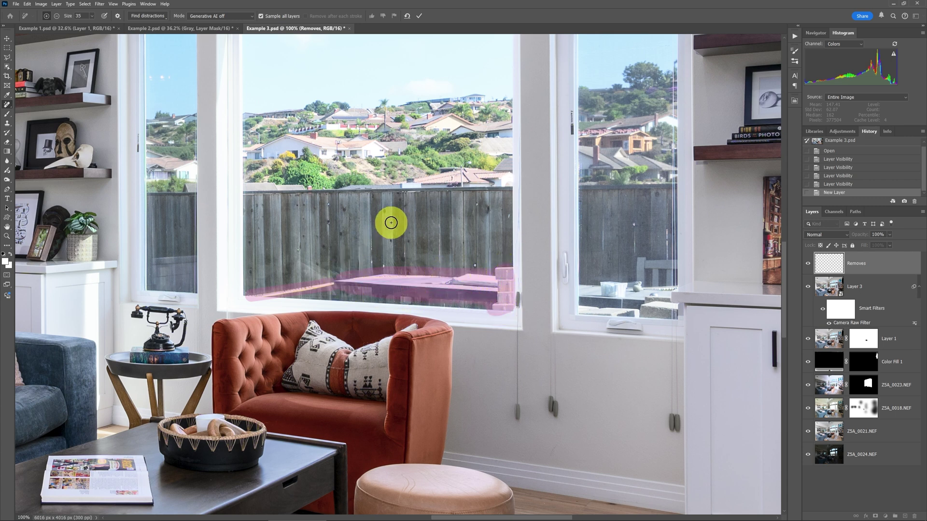
{"action": "left_click", "coordinate": [418, 17]}
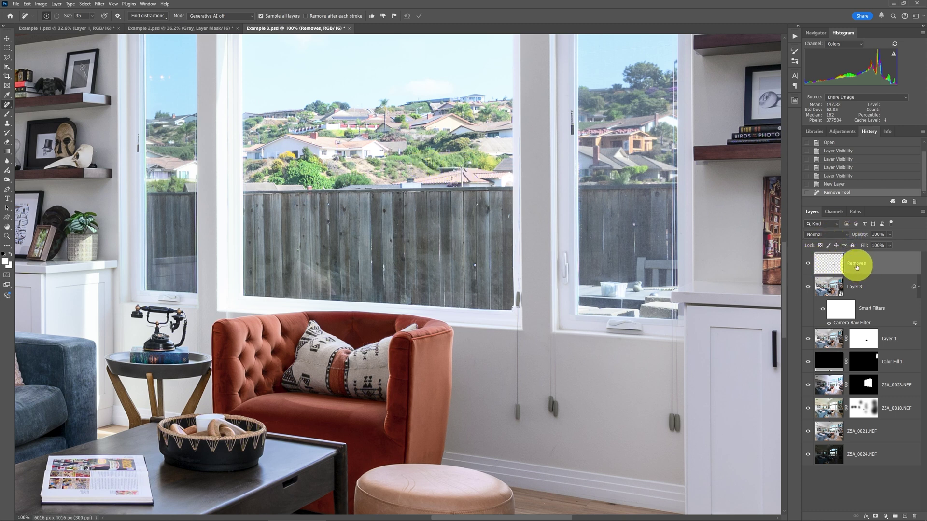
{"action": "left_click", "coordinate": [809, 265]}
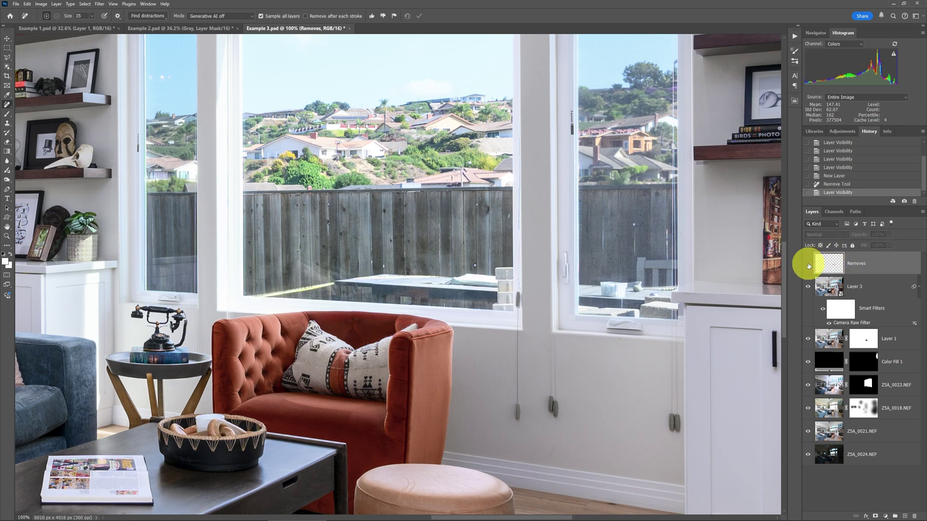
Step: Show the Removes layer again and isolate it to inspect the retouched pixels, then restore all the other layers
{"action": "left_click", "coordinate": [808, 265]}
{"action": "left_click", "coordinate": [809, 265], "text": "alt"}
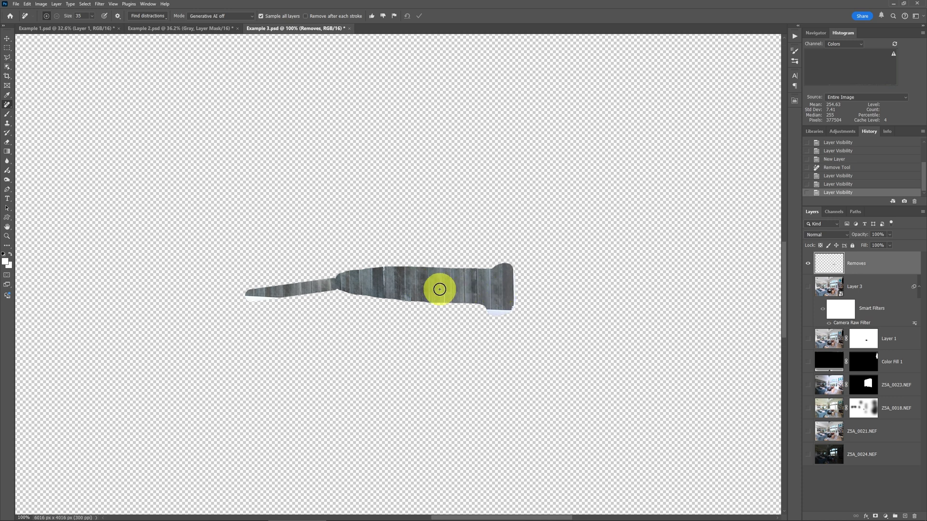
{"action": "left_click", "coordinate": [809, 264], "text": "alt"}
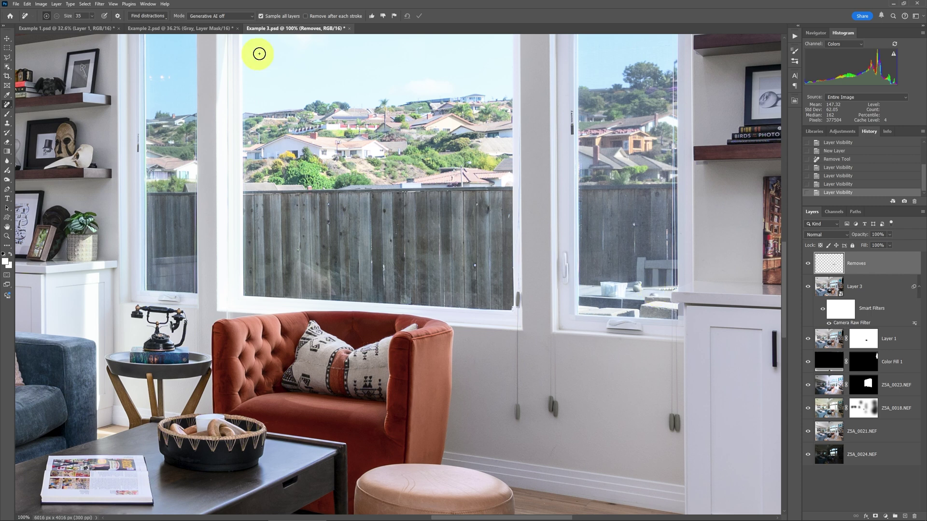
Step: Create a new layer named Remove 2 above the Removes layer
{"action": "left_click", "coordinate": [56, 5]}
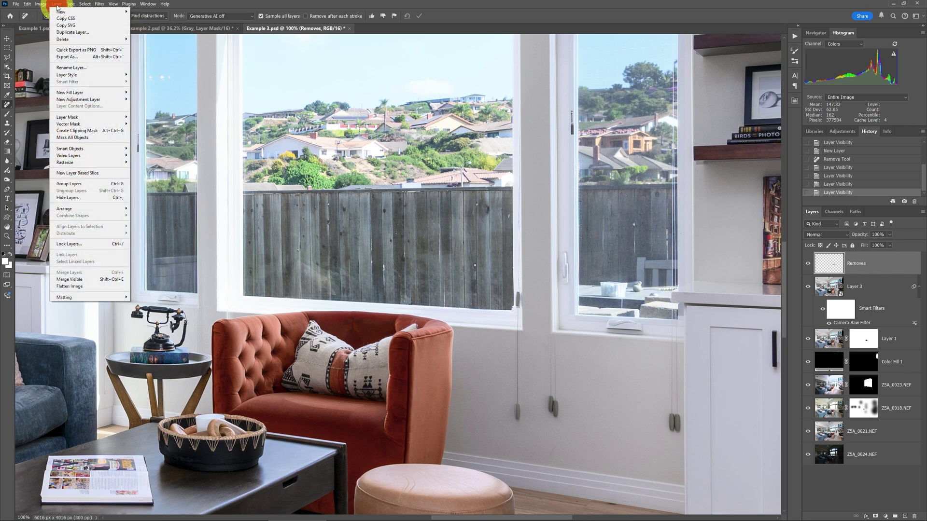
{"action": "mouse_move", "coordinate": [58, 11]}
{"action": "left_click", "coordinate": [145, 12]}
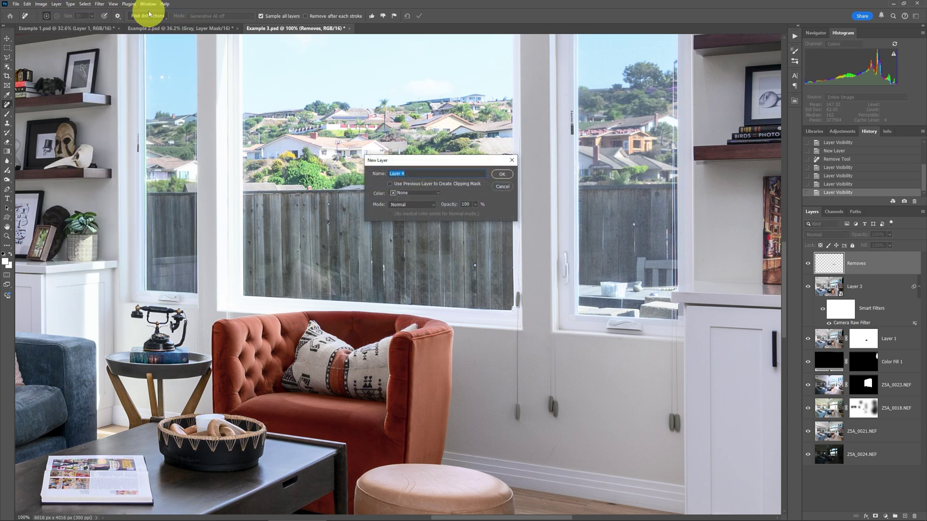
{"action": "type", "text": "Remove 2"}
{"action": "left_click", "coordinate": [500, 175]}
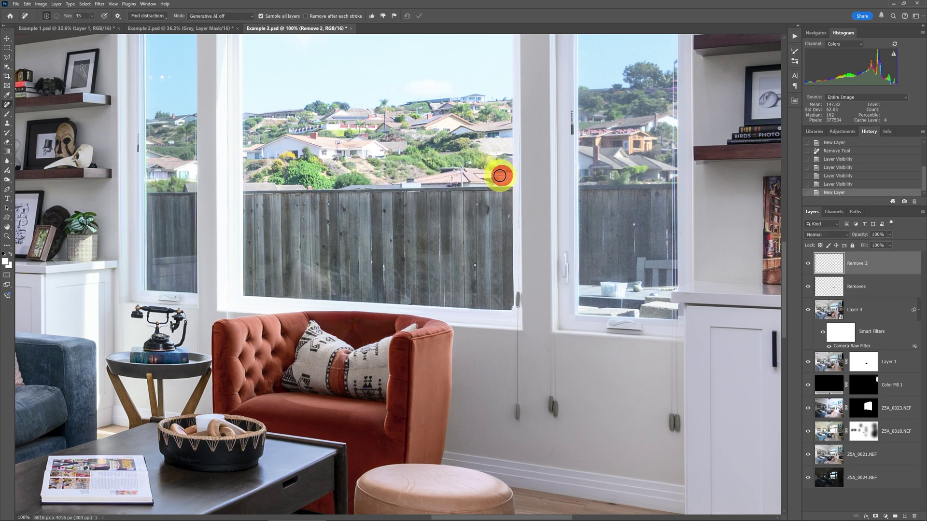
Step: Remove the table, containers and chair outside the narrow window beside the white cabinet using the Remove tool at size 45
{"action": "key", "text": "bracketright"}
{"action": "mouse_move", "coordinate": [579, 284]}
{"action": "left_mouse_down"}
{"action": "mouse_move", "coordinate": [633, 286]}
{"action": "mouse_move", "coordinate": [639, 264]}
{"action": "mouse_move", "coordinate": [673, 259]}
{"action": "mouse_move", "coordinate": [674, 317]}
{"action": "mouse_move", "coordinate": [589, 314]}
{"action": "mouse_move", "coordinate": [578, 306]}
{"action": "mouse_move", "coordinate": [589, 268]}
{"action": "left_mouse_up"}
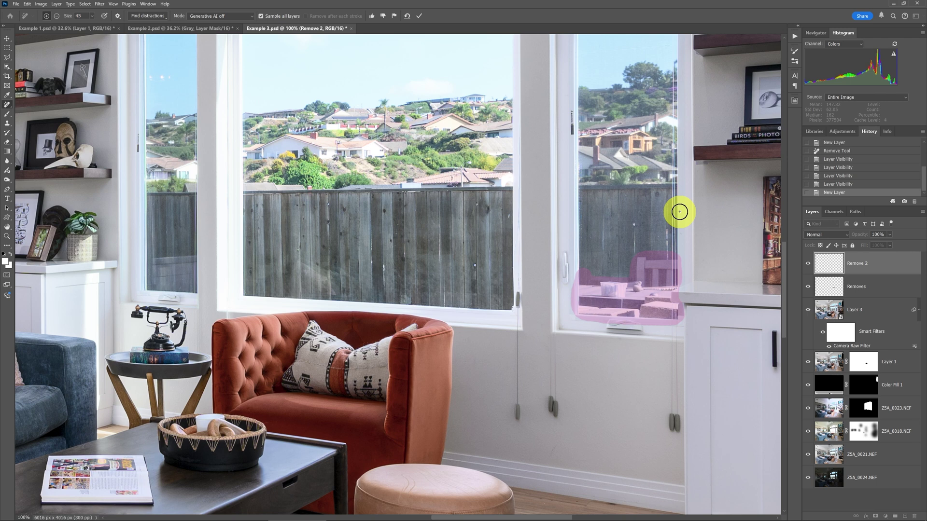
{"action": "left_click", "coordinate": [419, 16]}
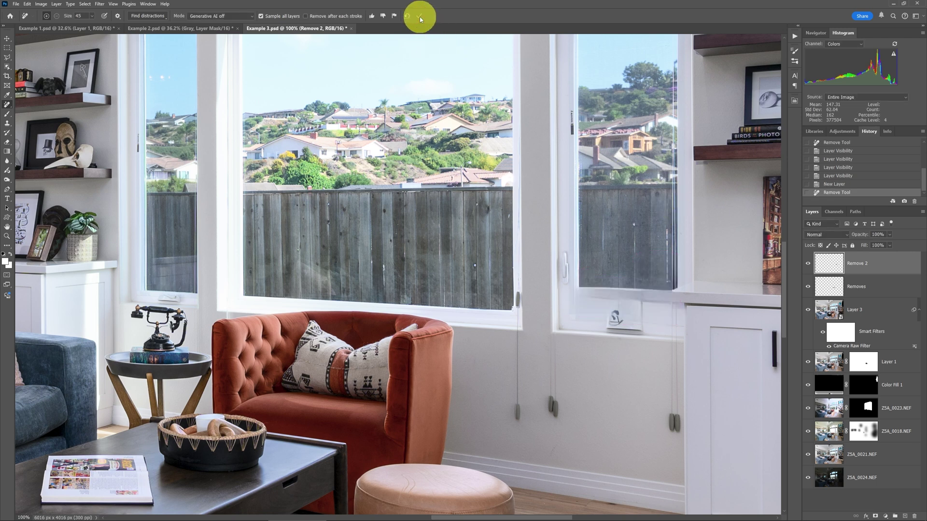
Step: Compare the photo with the Remove 2 and Removes layers individually hidden and shown, and fit the whole image in view
{"action": "left_click", "coordinate": [807, 265]}
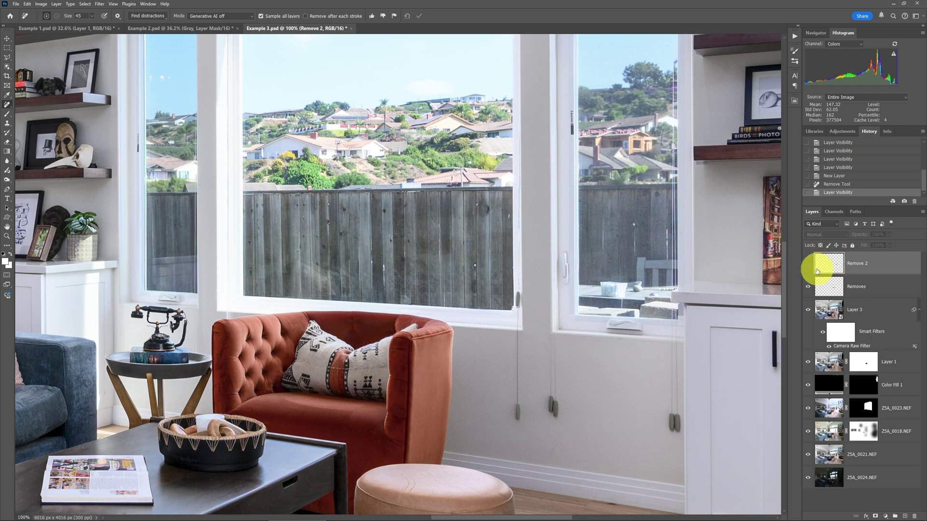
{"action": "left_click", "coordinate": [807, 265]}
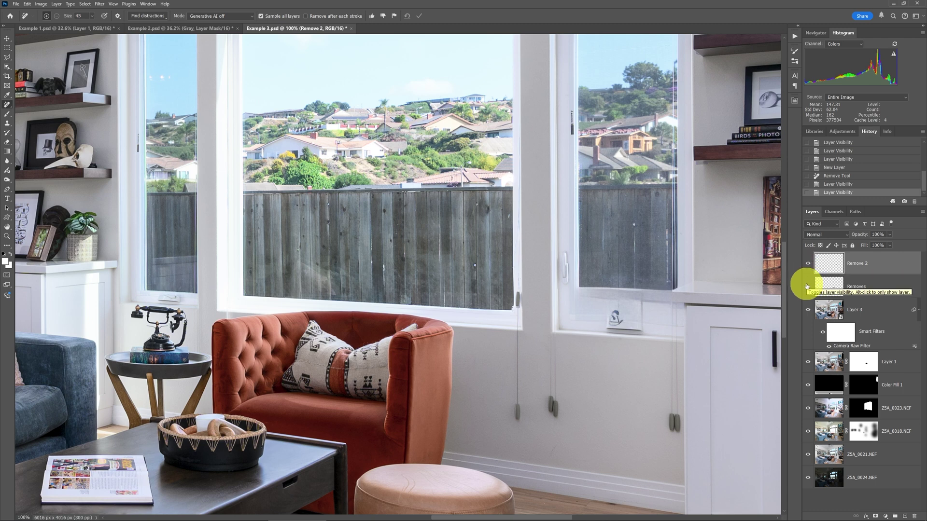
{"action": "left_click", "coordinate": [807, 286]}
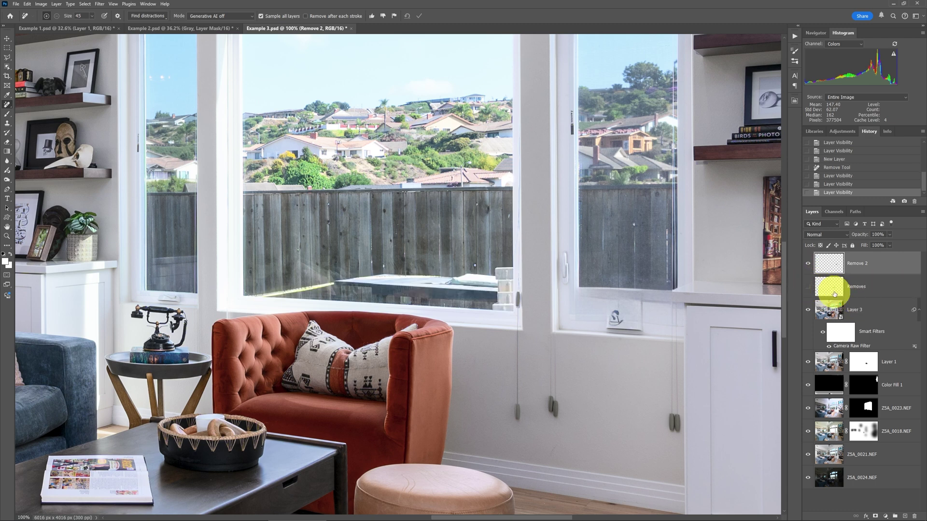
{"action": "left_click", "coordinate": [807, 287]}
{"action": "left_click", "coordinate": [808, 267]}
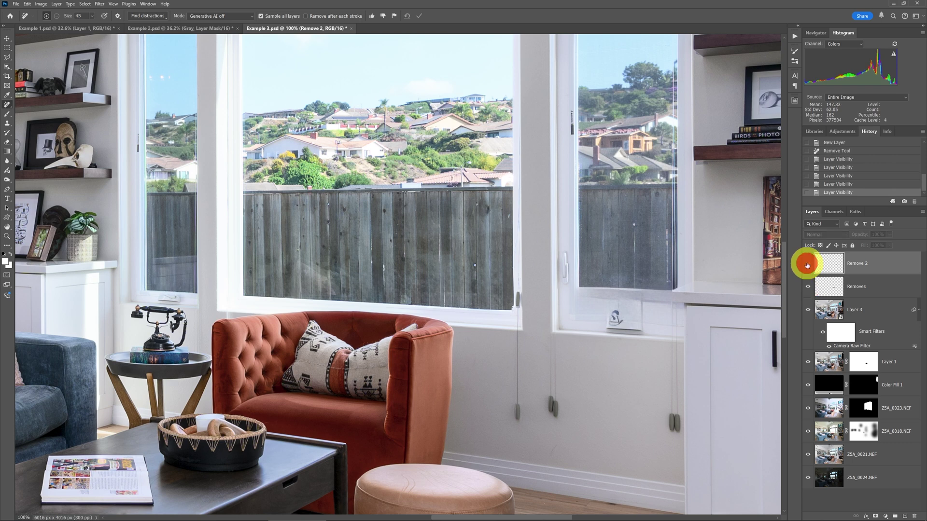
{"action": "left_click", "coordinate": [808, 266]}
{"action": "left_click", "coordinate": [808, 267]}
{"action": "left_click", "coordinate": [808, 267]}
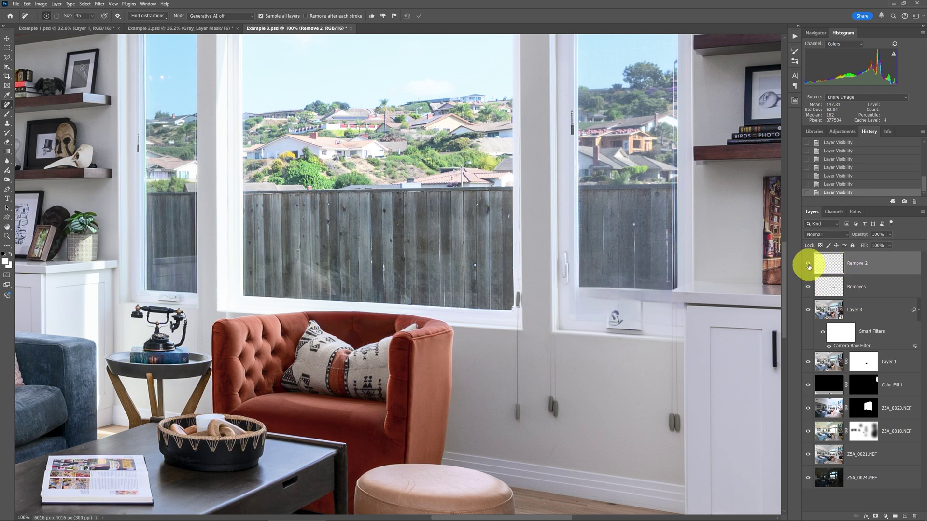
{"action": "key", "text": "ctrl+0"}
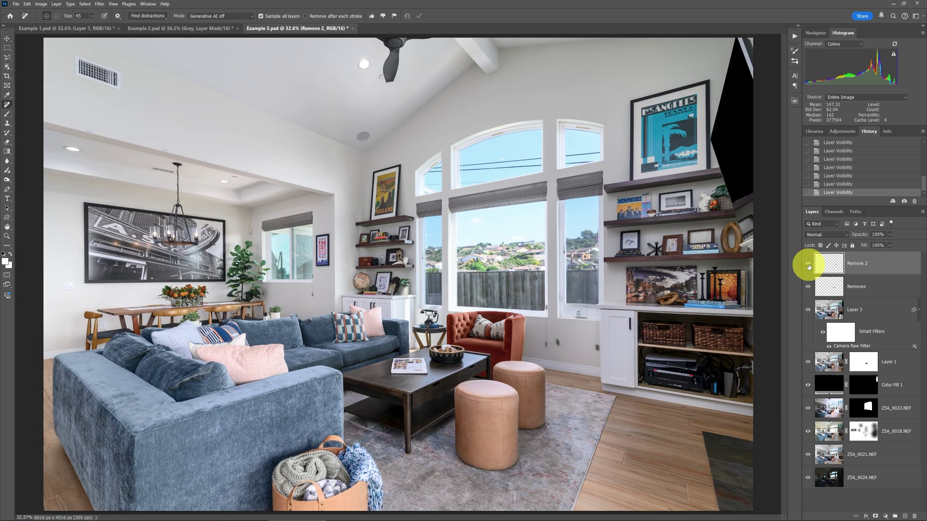